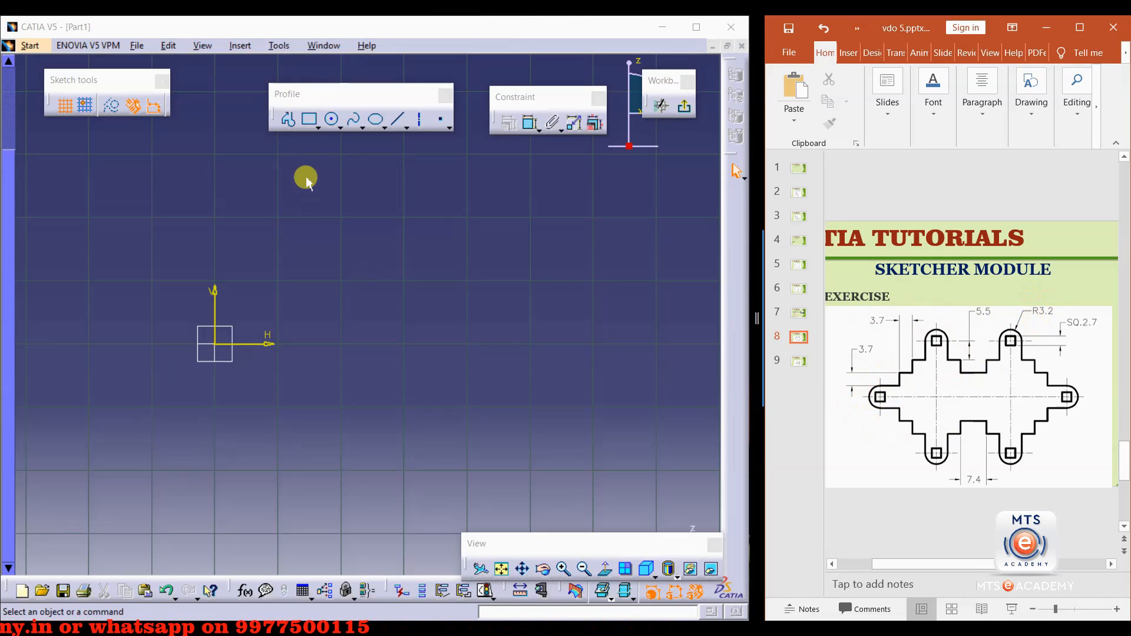
Draw a small circle centred on the sketch origin.
click(332, 119)
click(215, 343)
click(223, 316)
click(190, 157)
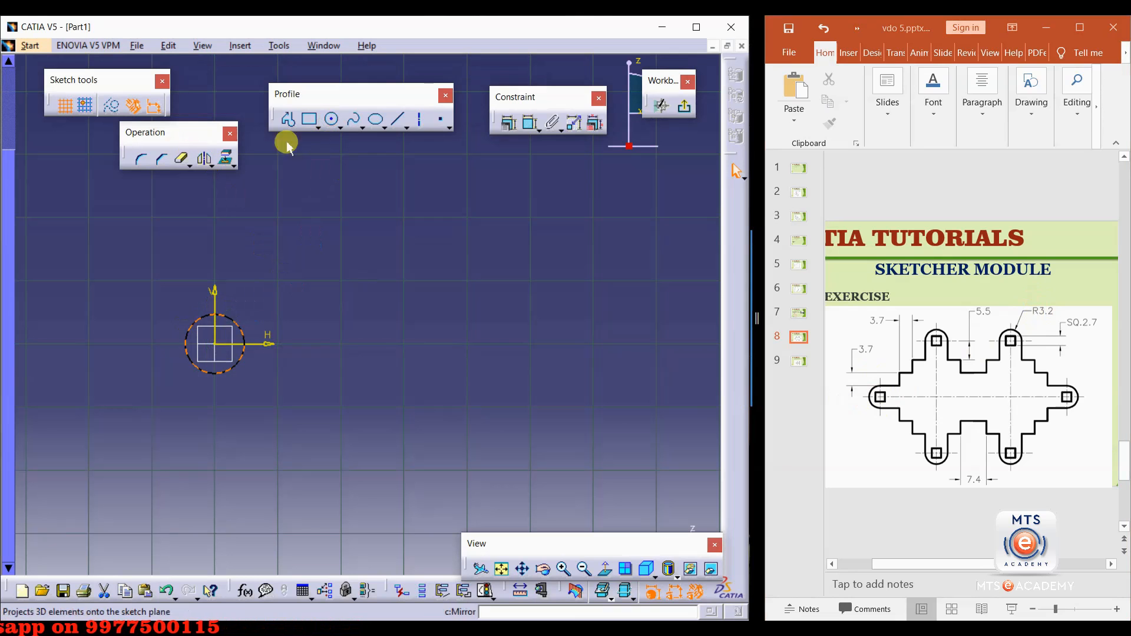
Dimension the circle's radius as 3.2 mm.
click(530, 123)
click(192, 324)
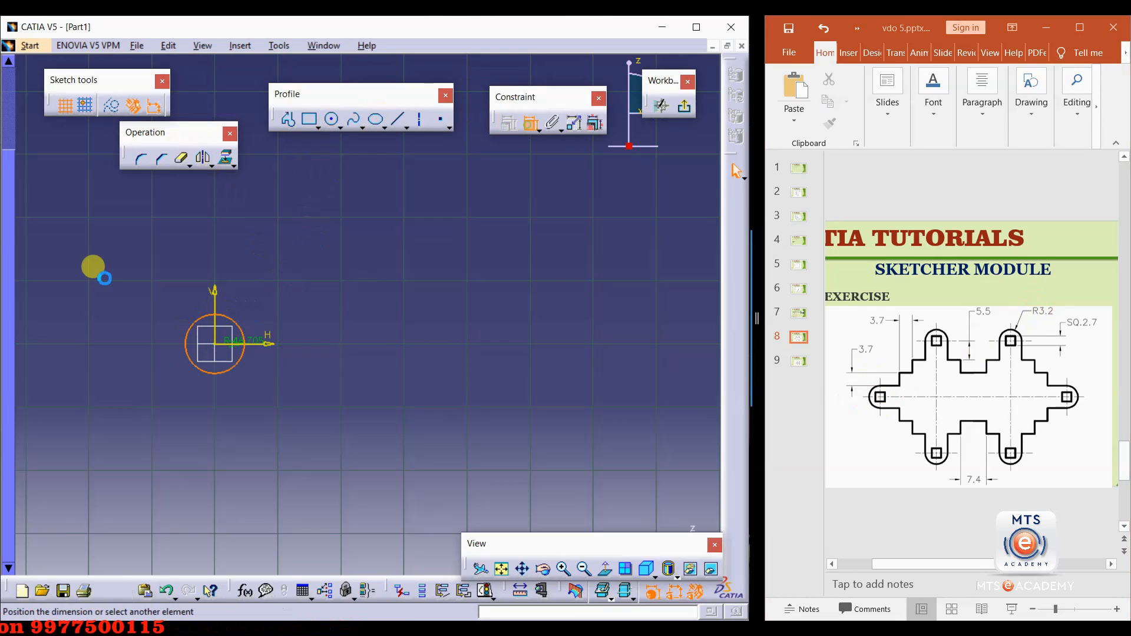
click(157, 294)
double_click(159, 298)
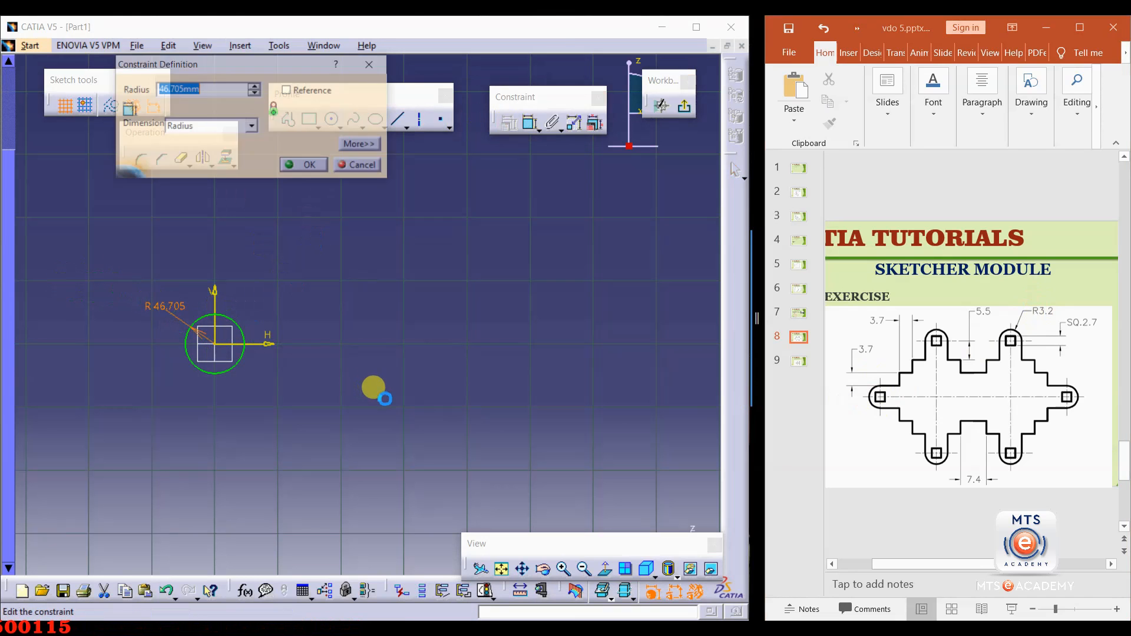
text(3.2)
key(Return)
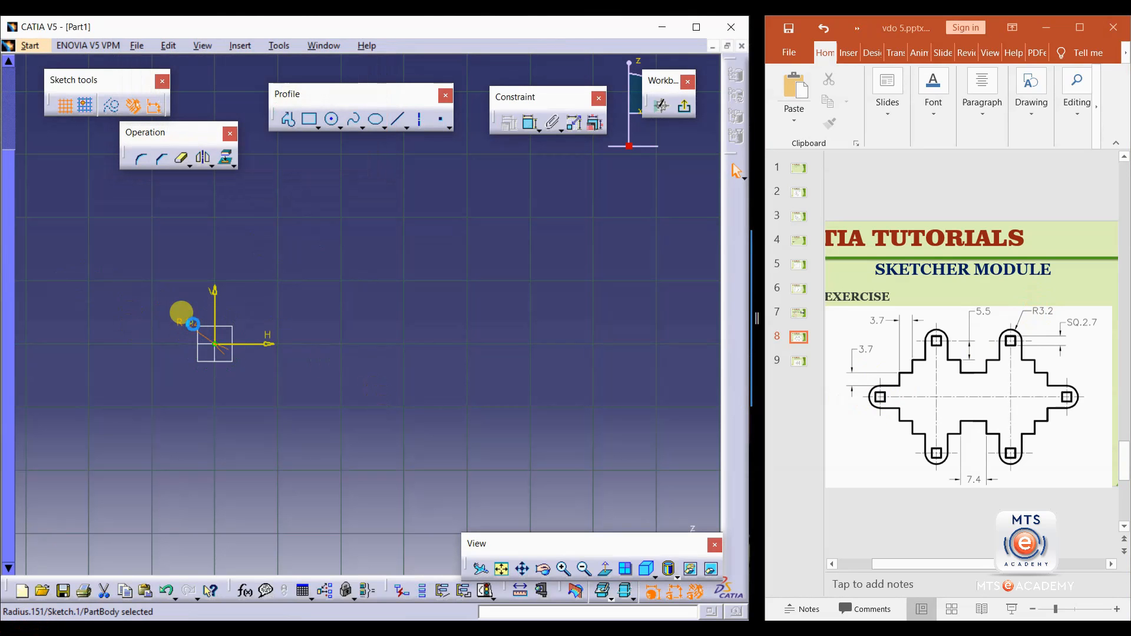
Start a profile at the circle's top and draw three rising steps of alternating horizontal and vertical lines to the right.
mouse_move(199, 386)
middle_down()
mouse_move(200, 336)
mouse_move(119, 373)
mouse_move(325, 332)
mouse_move(353, 248)
mouse_move(265, 373)
mouse_move(275, 301)
mouse_move(291, 371)
mouse_move(301, 328)
middle_up()
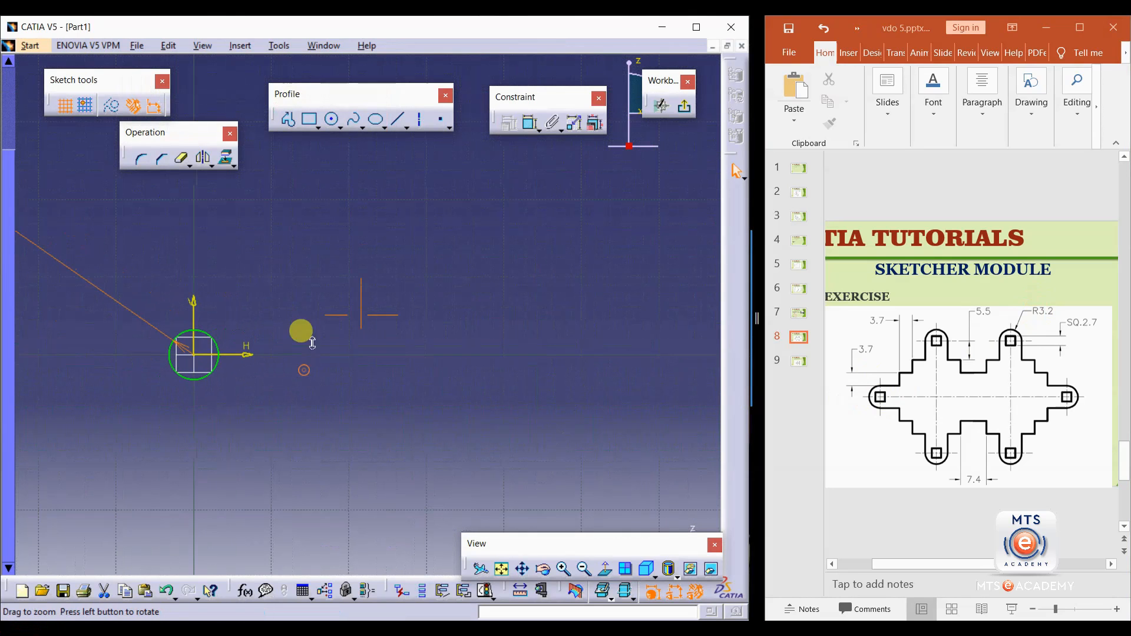
click(68, 272)
drag(70, 268, 160, 332)
middle_drag(201, 385, 161, 360)
middle_drag(225, 344, 202, 379)
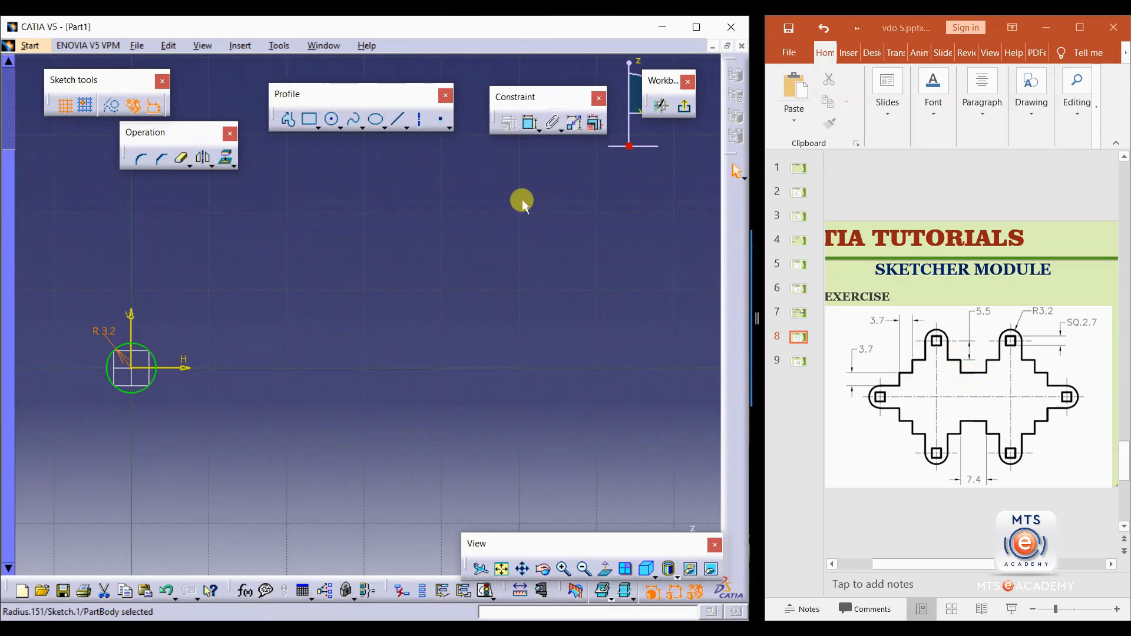
click(295, 125)
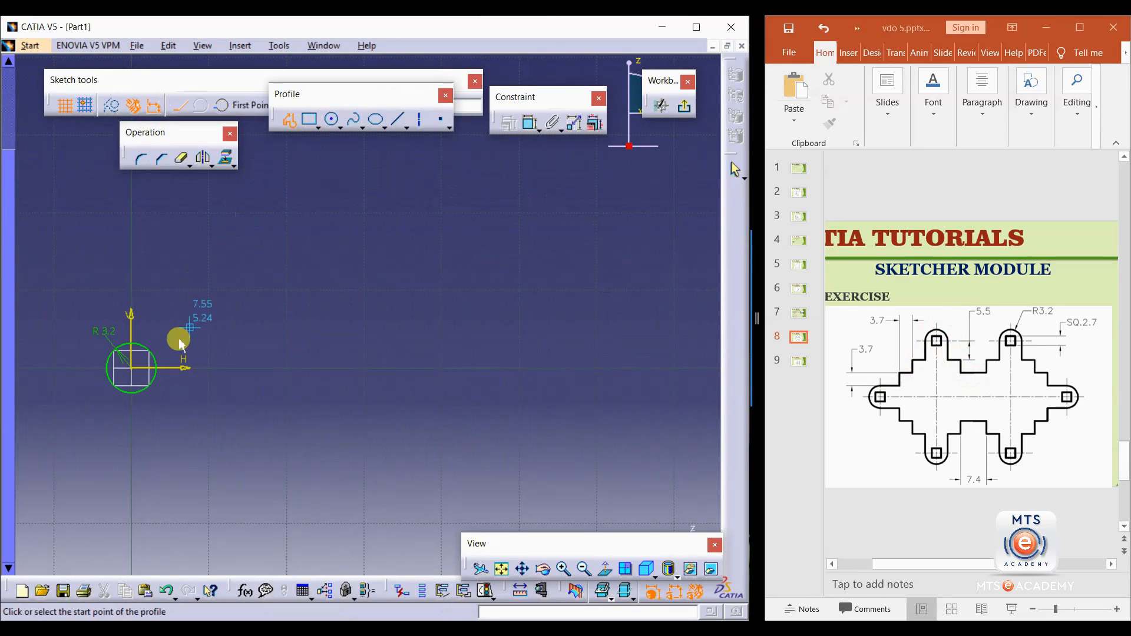
click(131, 341)
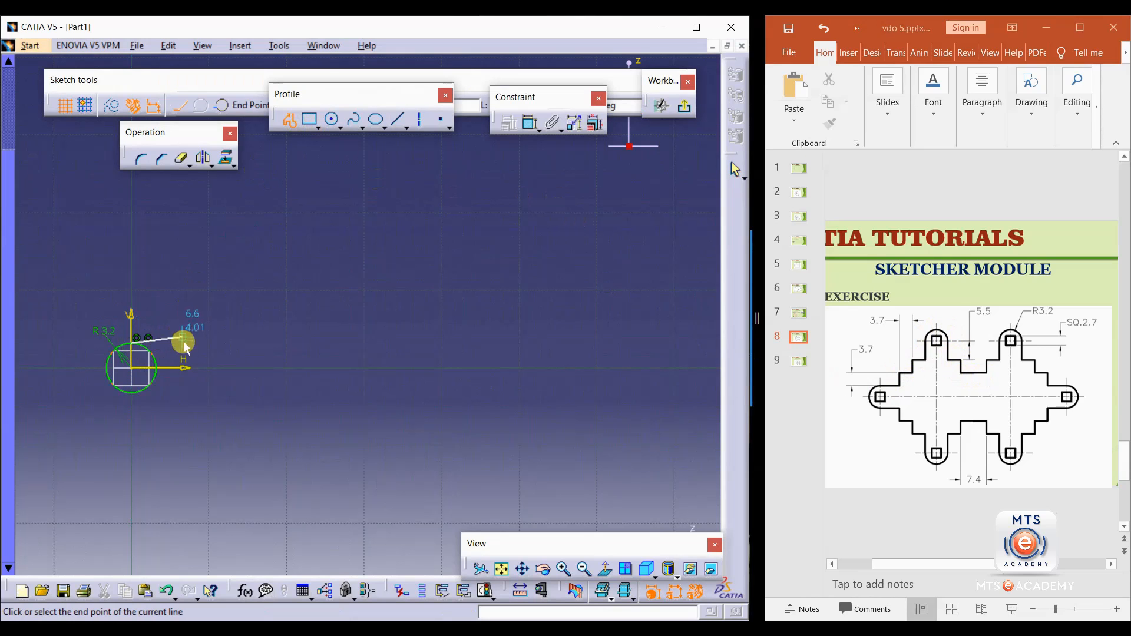
click(188, 344)
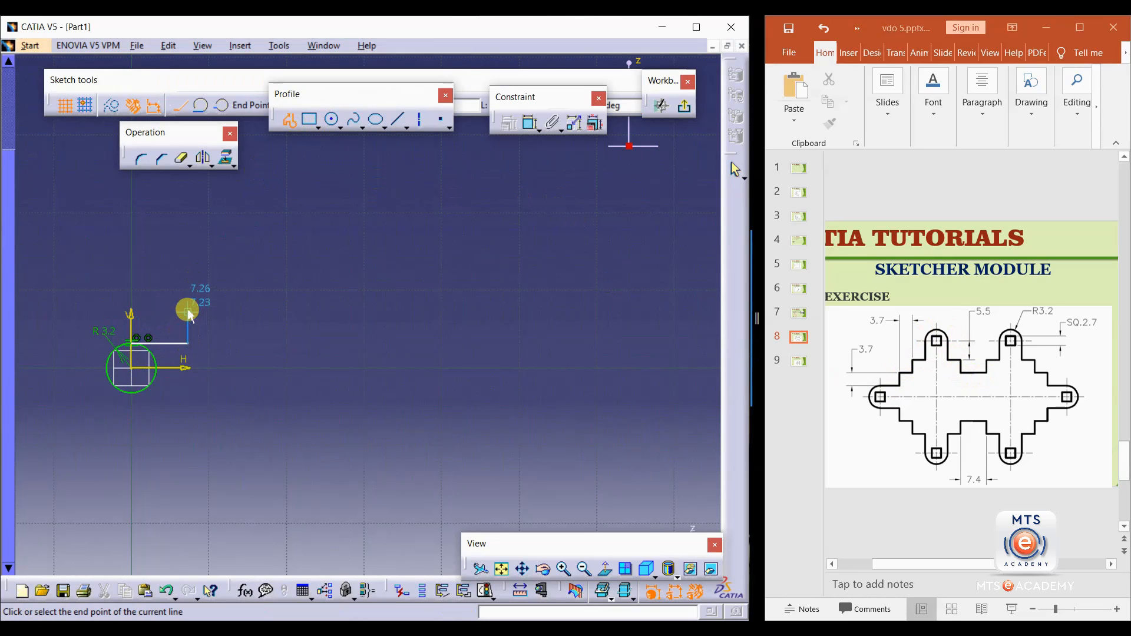
click(188, 319)
click(213, 319)
click(213, 287)
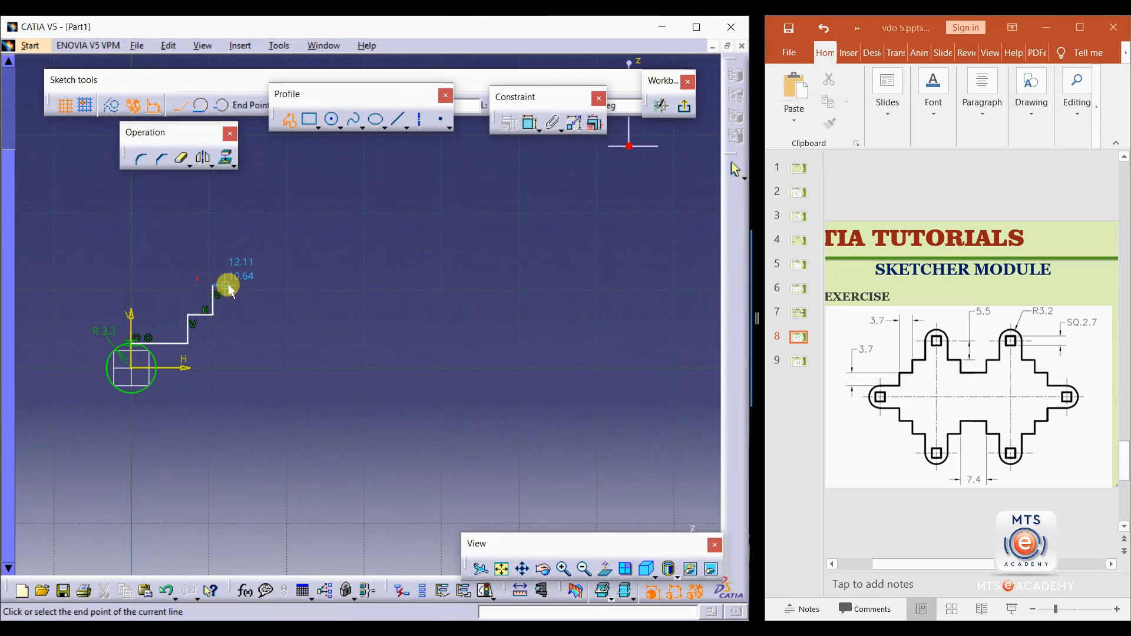
click(238, 286)
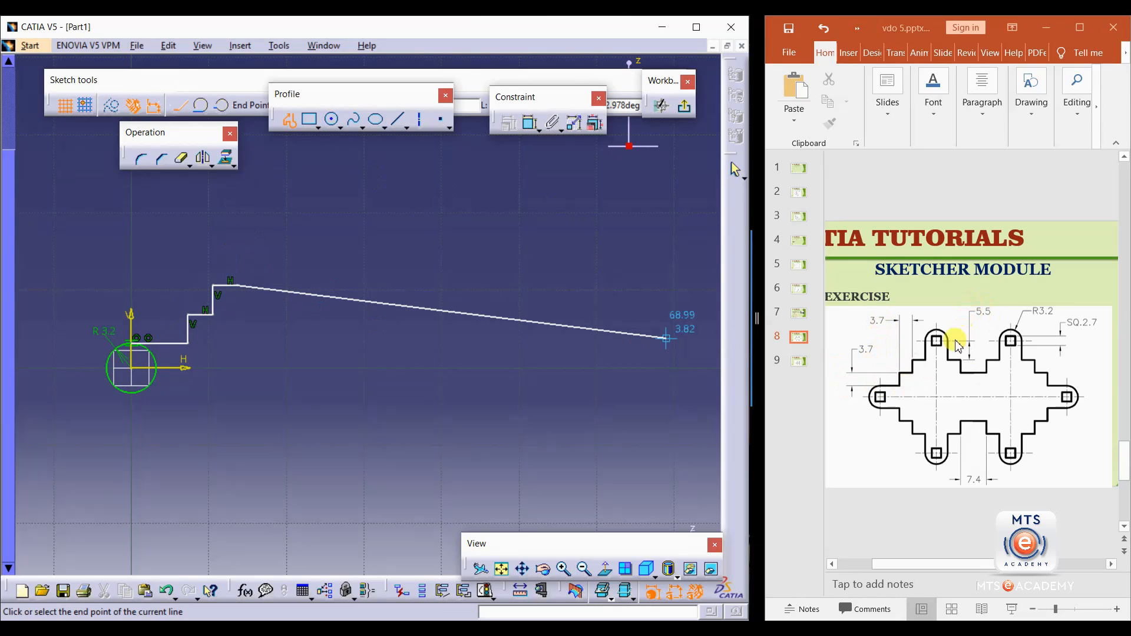
click(236, 239)
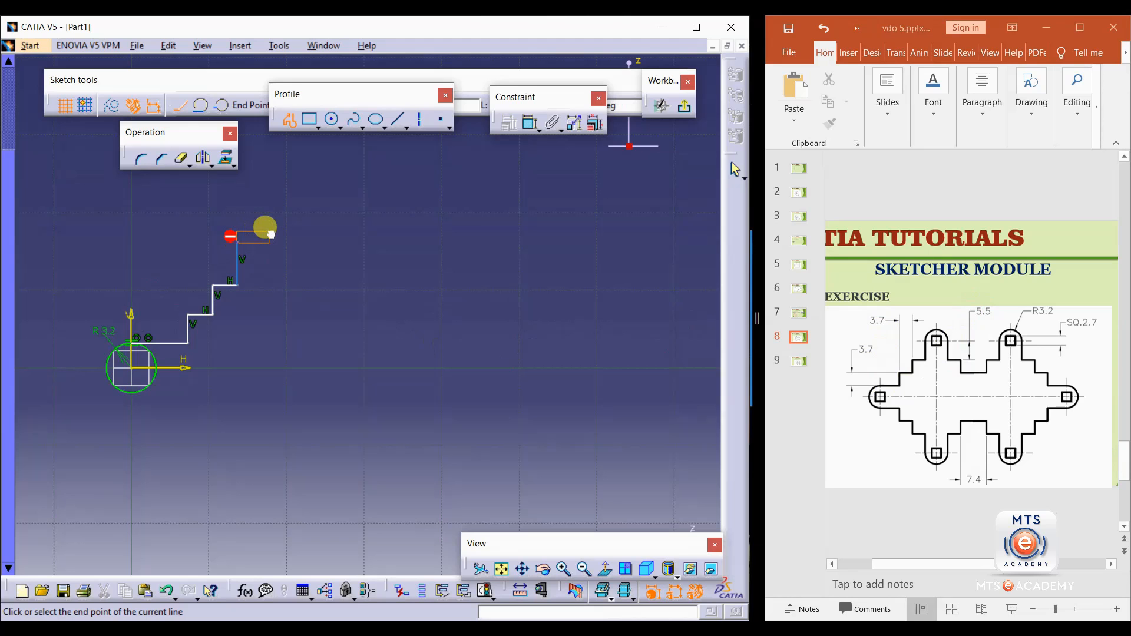
Continue the profile with a tangent arc over the top, then descend two steps to the right and end the profile.
drag(272, 231, 281, 245)
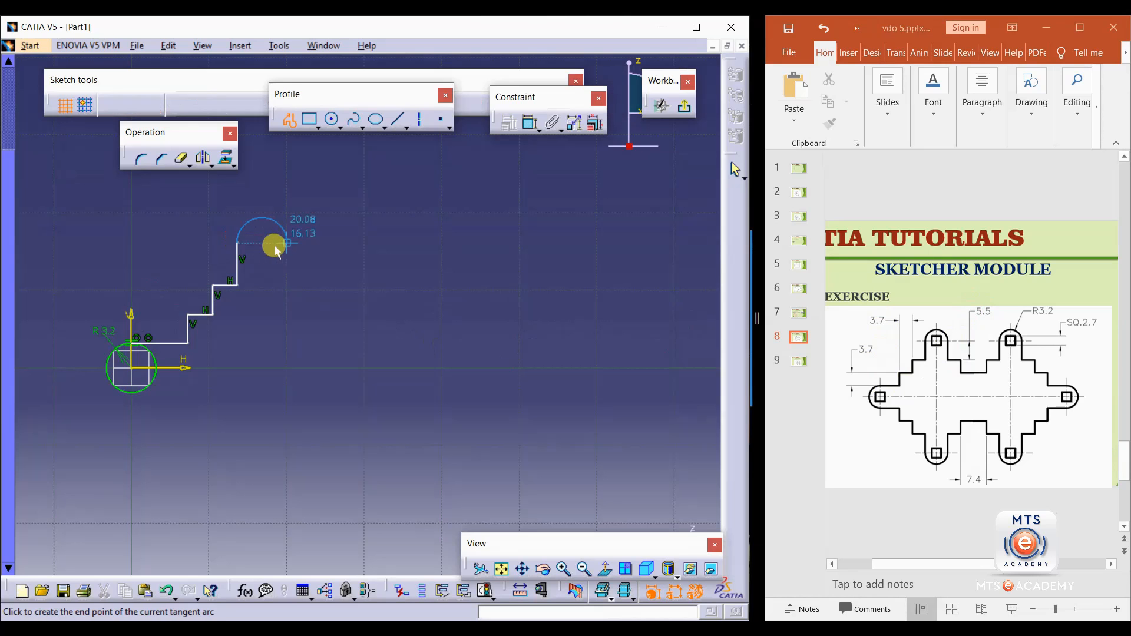
click(285, 241)
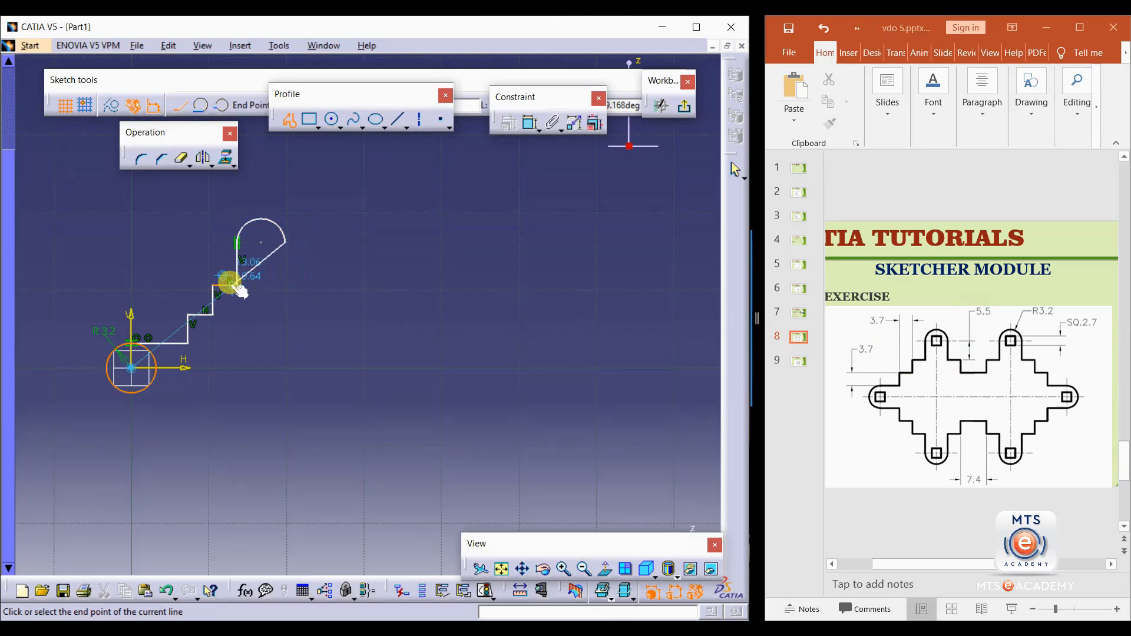
click(287, 286)
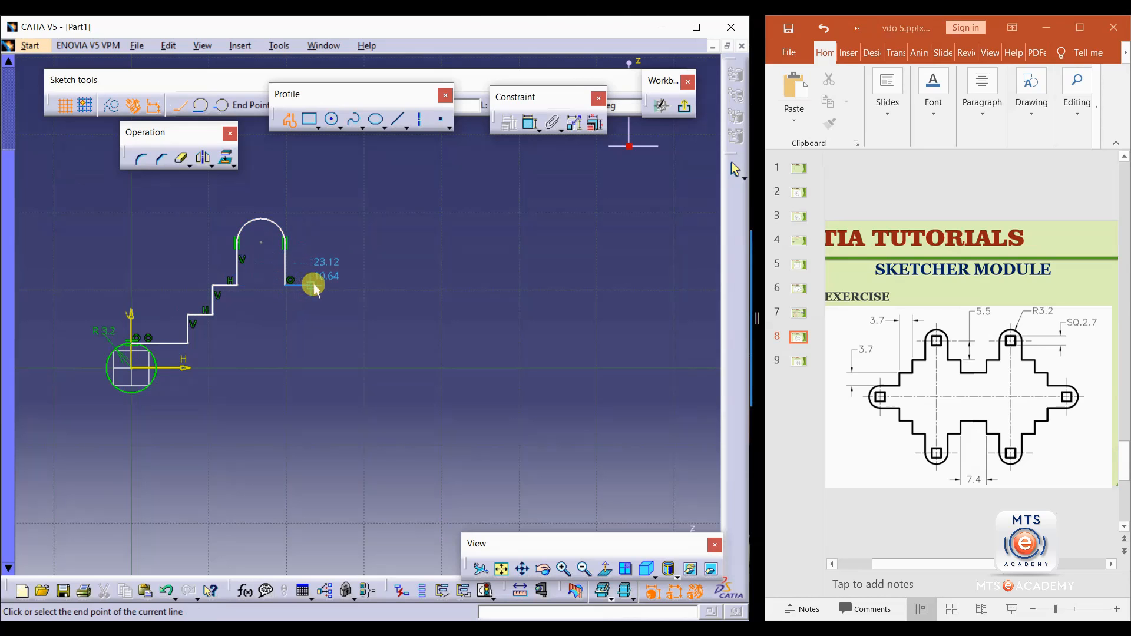
click(314, 285)
click(326, 316)
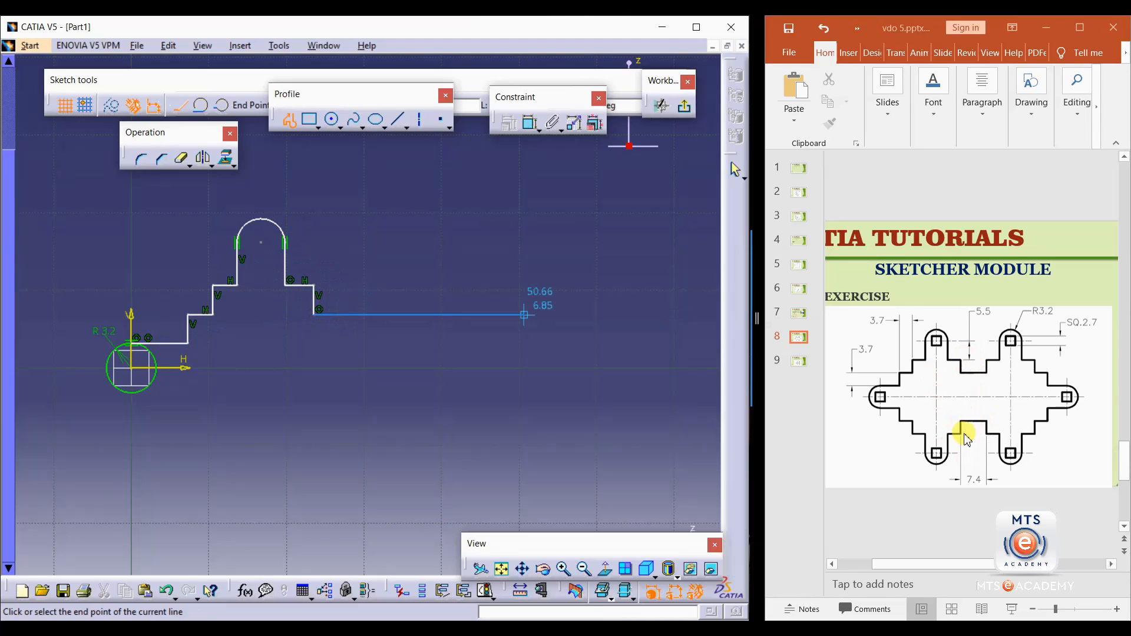
click(341, 316)
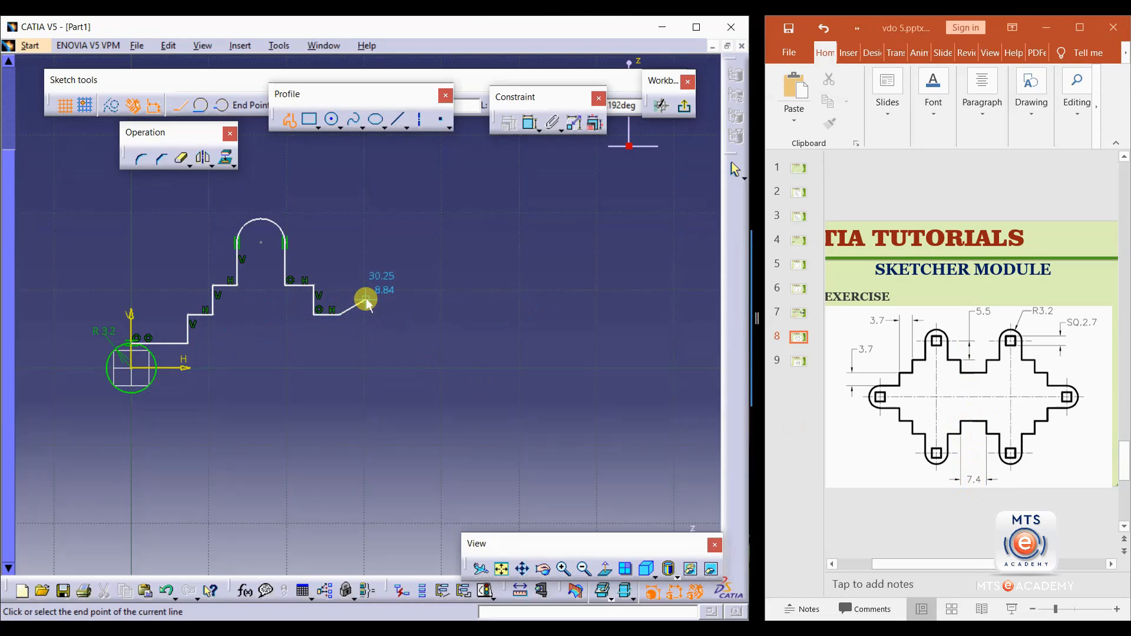
key(Escape)
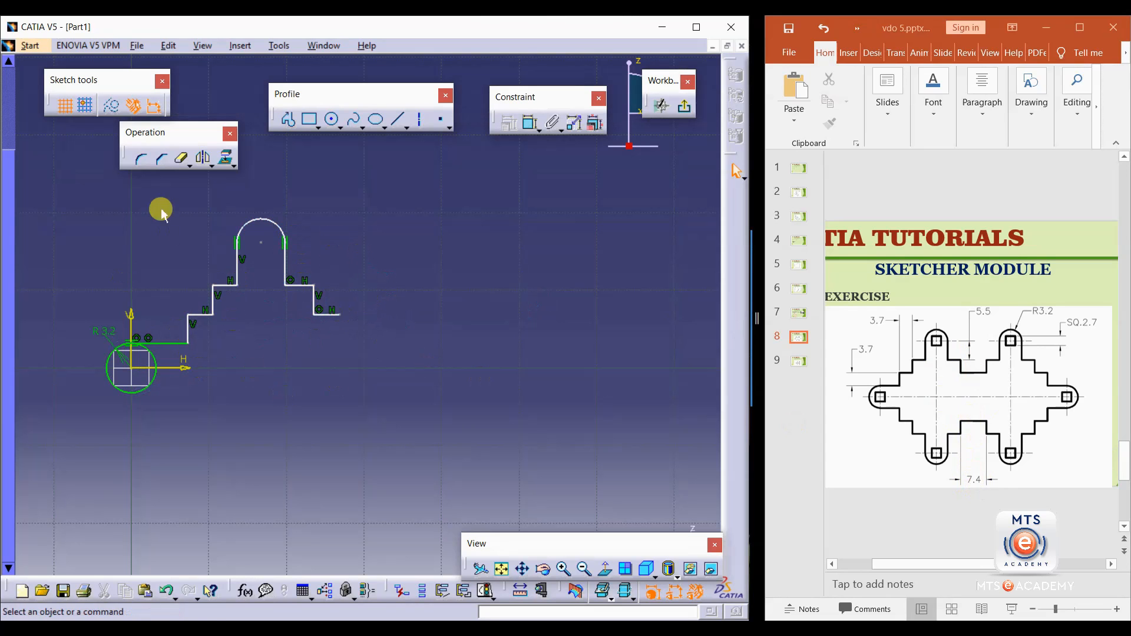
Dimension the first horizontal segment from the circle as 5.5 mm.
click(530, 122)
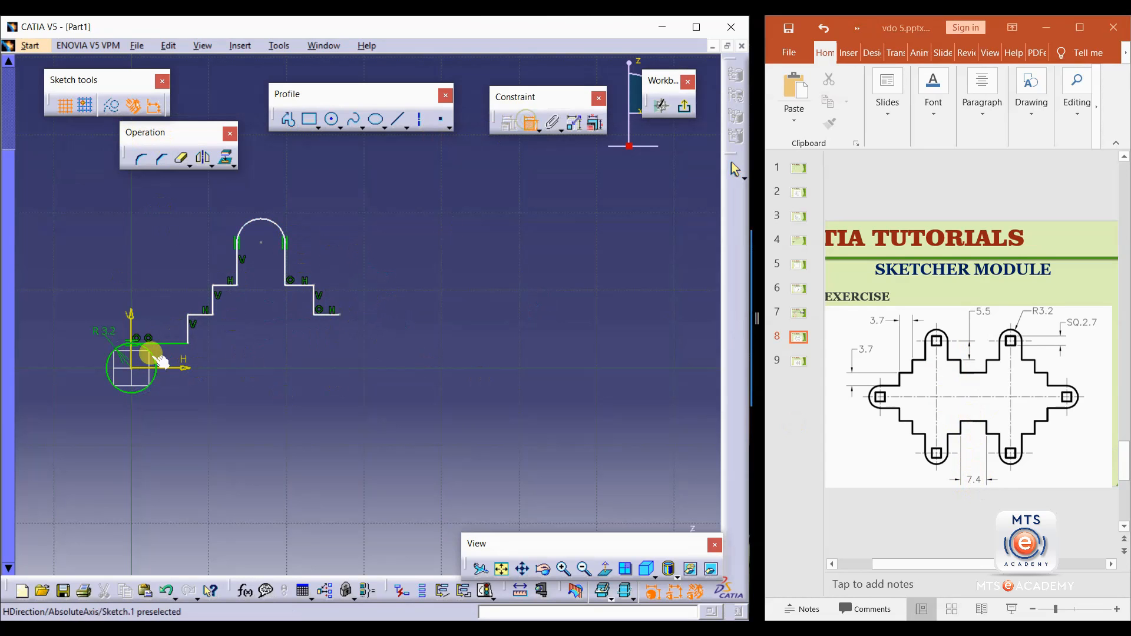
click(165, 342)
click(156, 324)
double_click(157, 324)
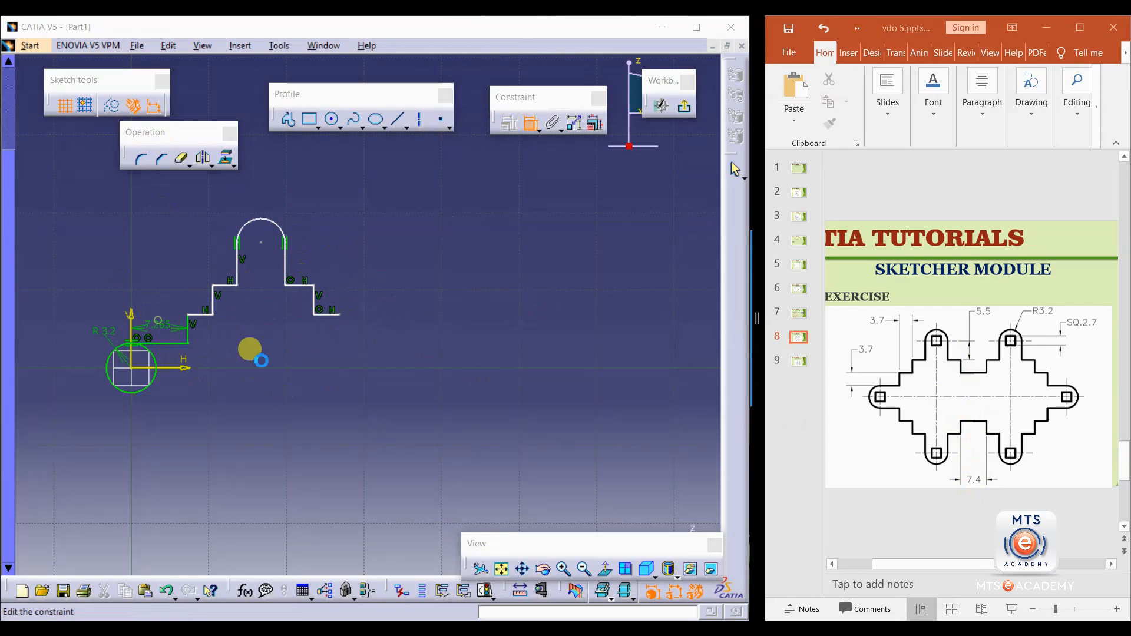
text(5.)
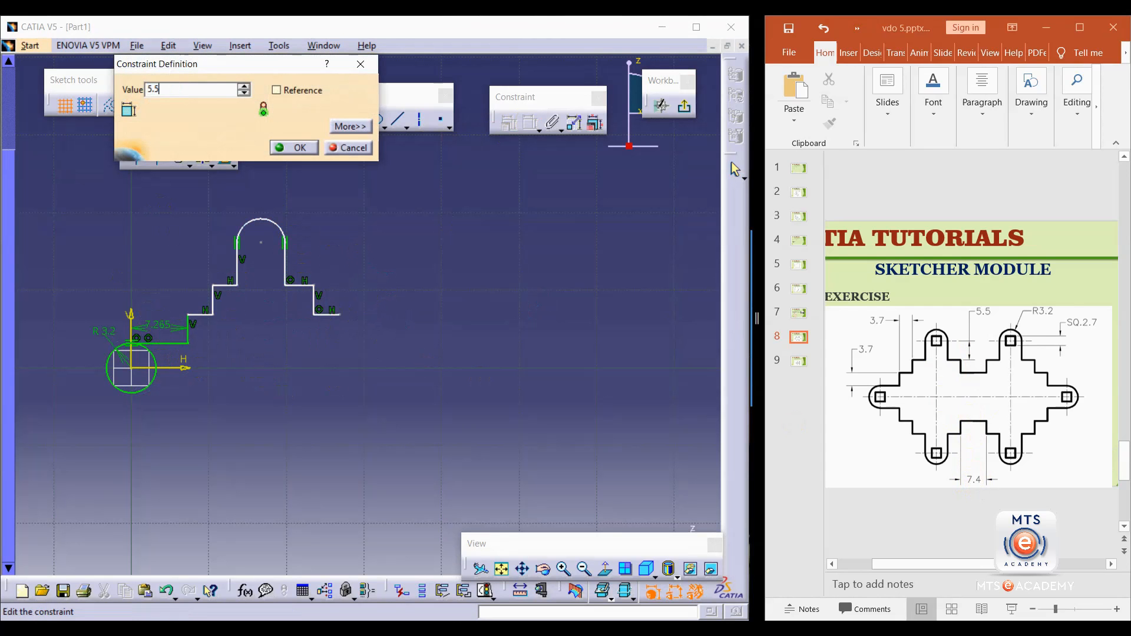
text(5)
key(Return)
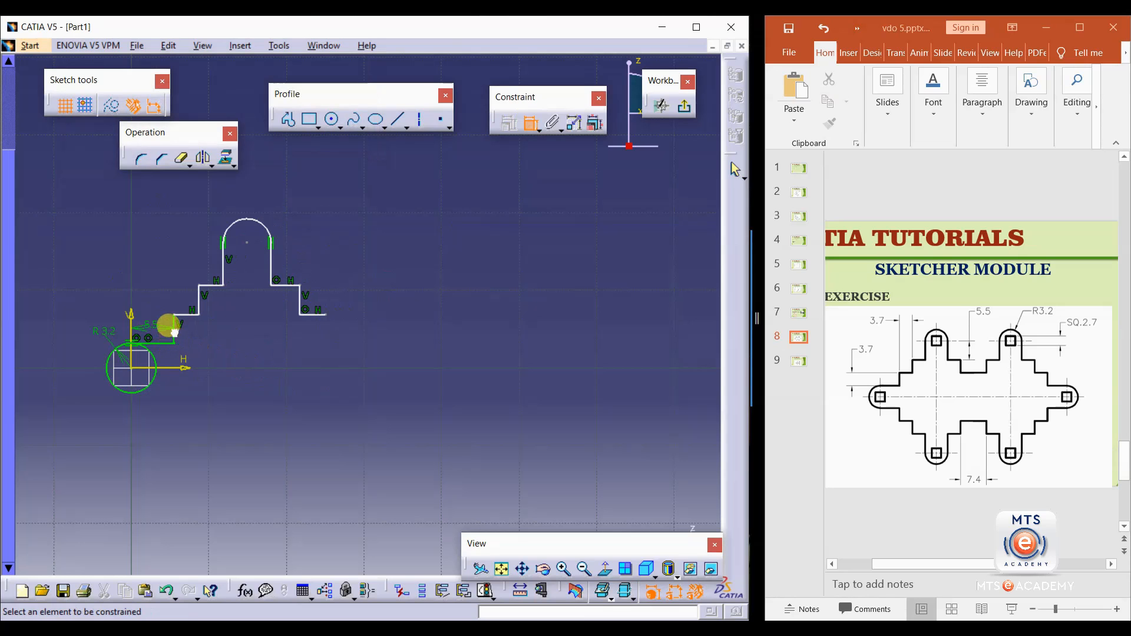
Dimension the first vertical step's height as 3.7 mm.
click(173, 331)
click(140, 282)
double_click(140, 277)
text(3.7)
key(Return)
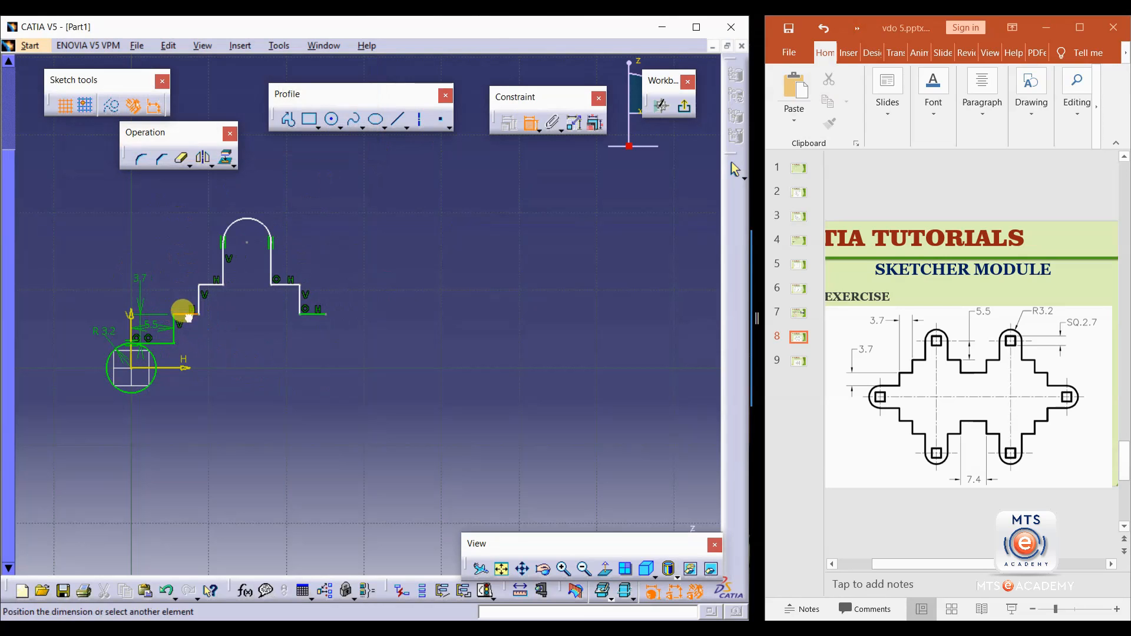
Dimension the second horizontal step and the second vertical step as 3.7 mm each.
double_click(153, 273)
text(3.7)
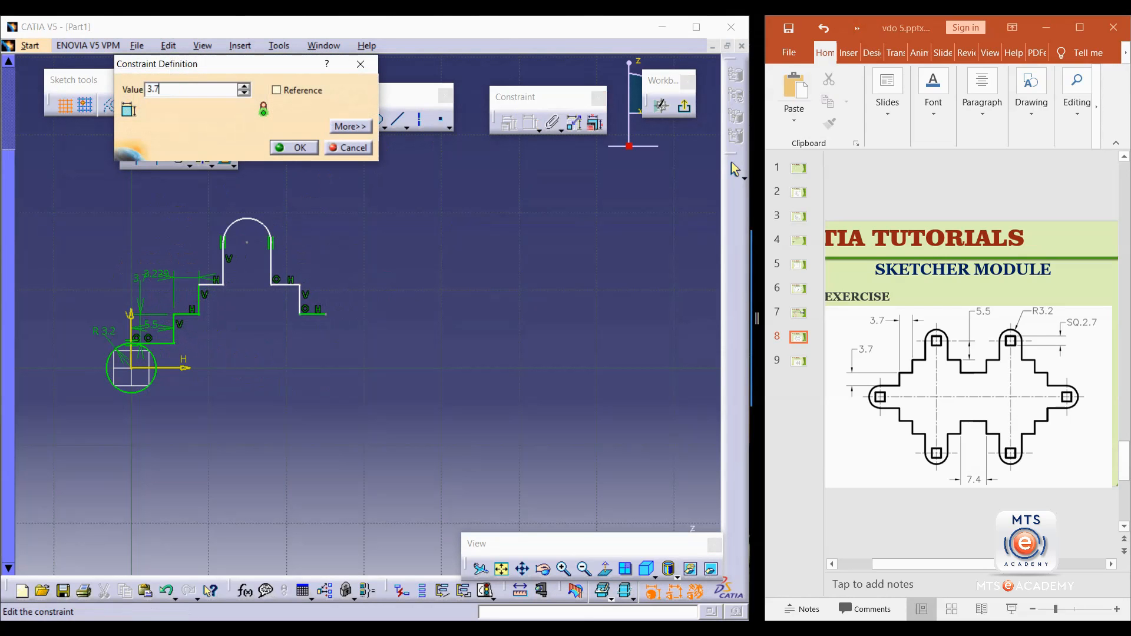
key(Return)
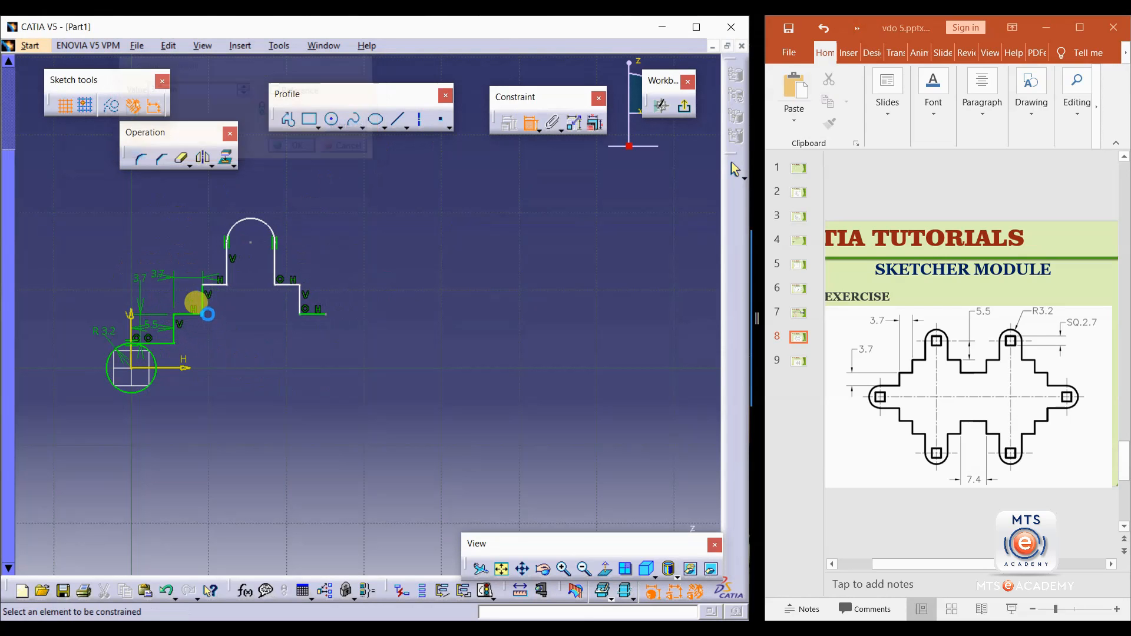
double_click(191, 243)
text(3.7mm)
key(Return)
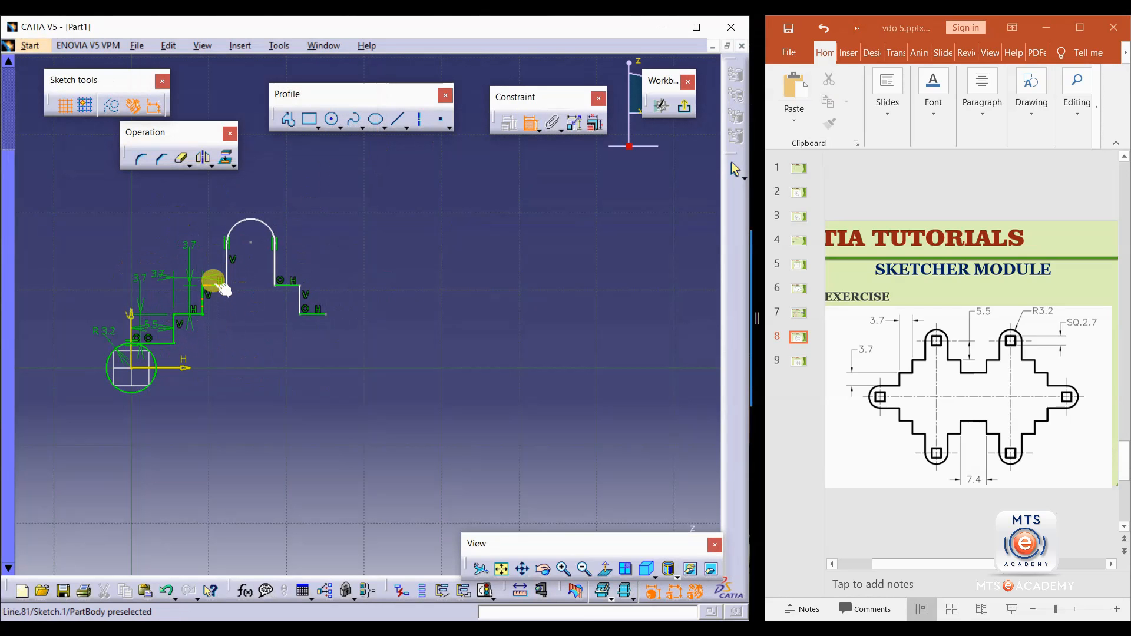
Dimension the third horizontal step's length as 3.7 mm.
click(214, 283)
click(169, 237)
double_click(153, 225)
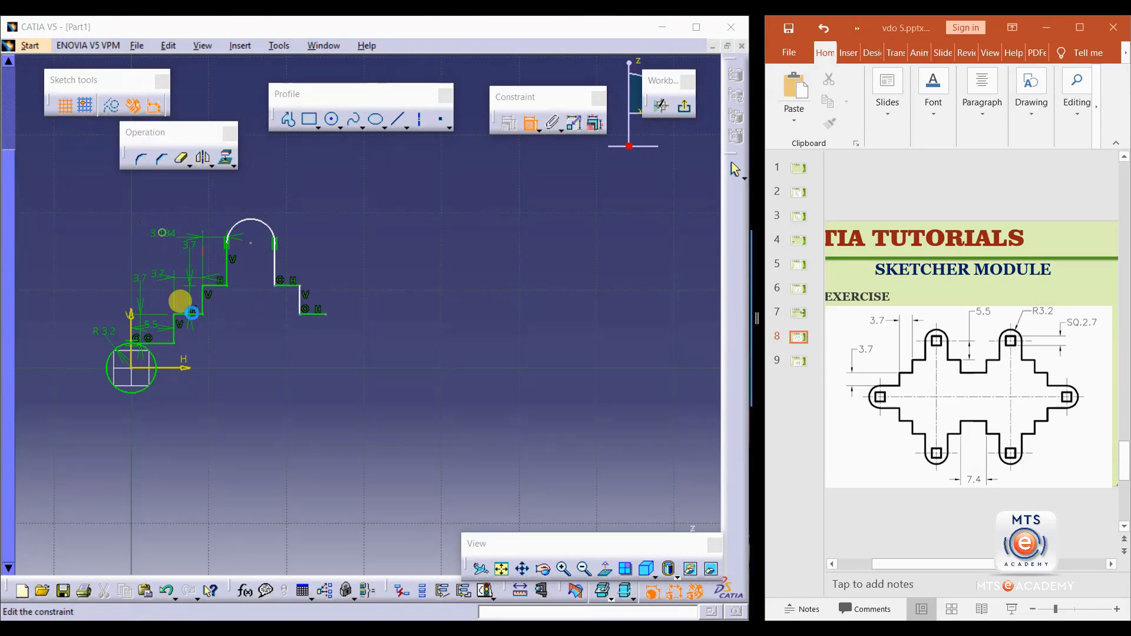
text(3.7mm)
key(Return)
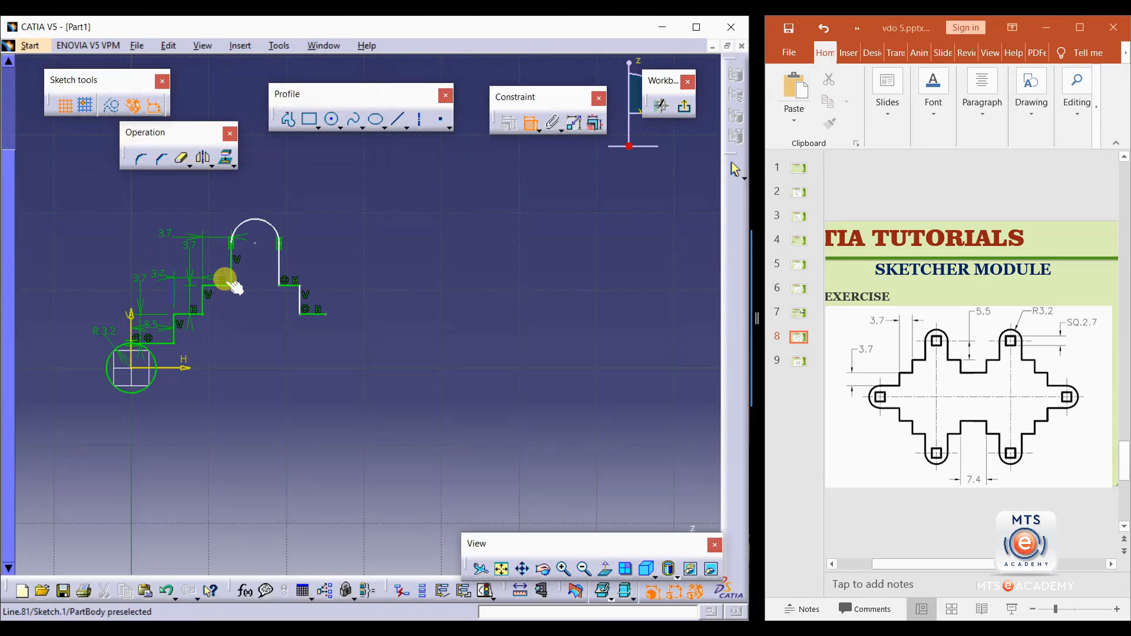
Dimension the vertical line below the arc's left side as 5.5 mm.
click(230, 265)
click(207, 245)
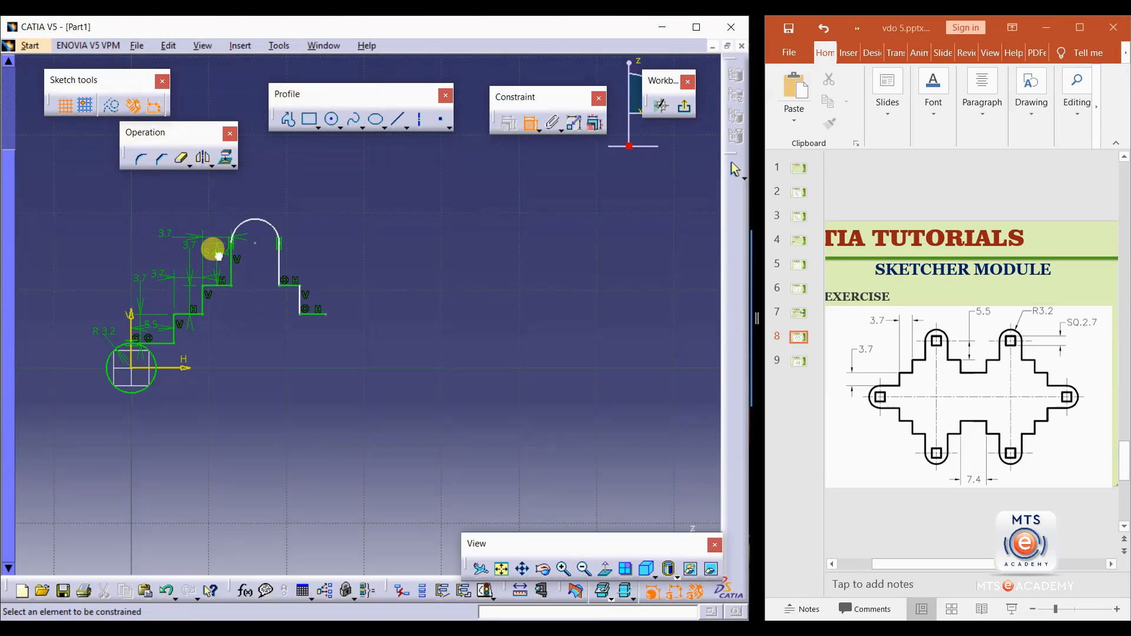
double_click(208, 244)
text(5)
key(Return)
Dimension the top arc's radius as 3.2 mm and the vertical line below its right side as 5.5 mm.
click(250, 220)
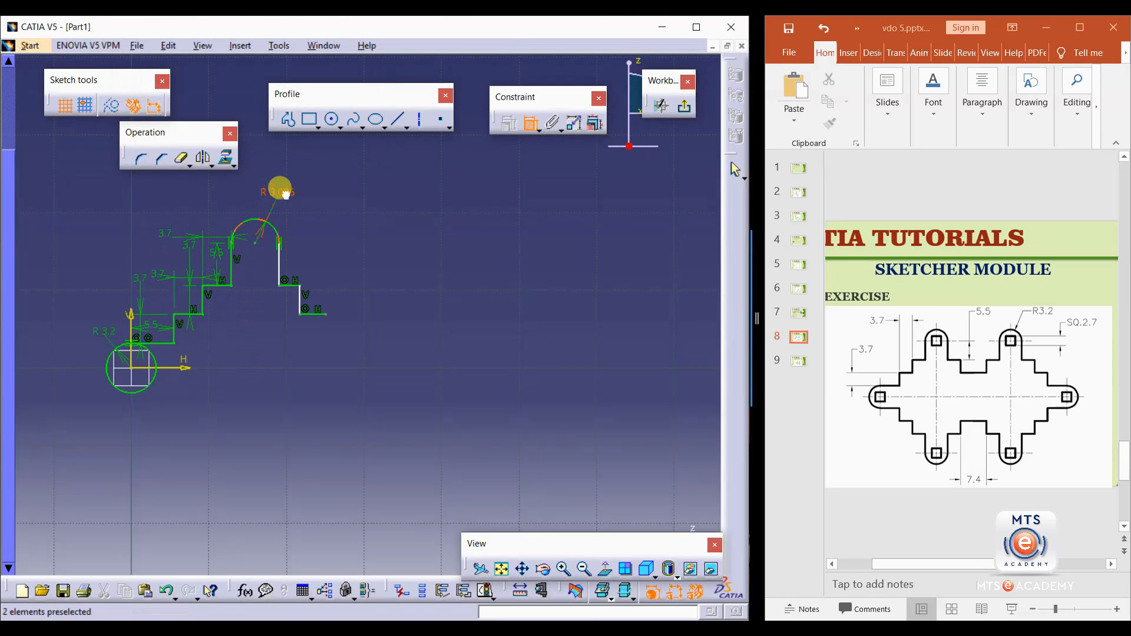
double_click(286, 200)
text(3.2mm)
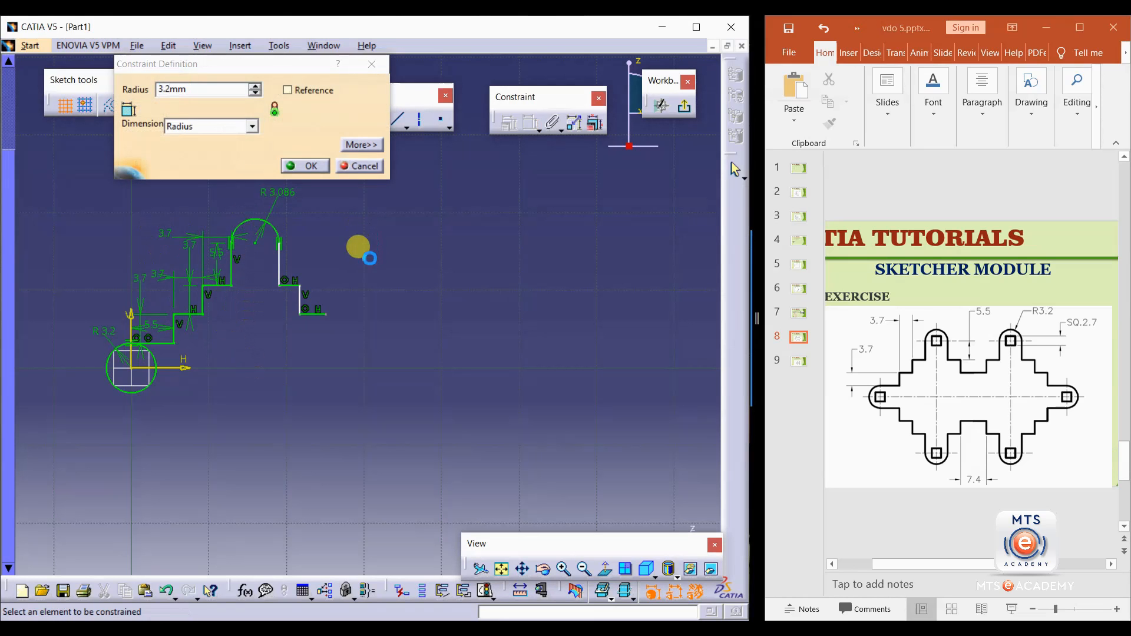
key(Return)
click(281, 258)
click(288, 224)
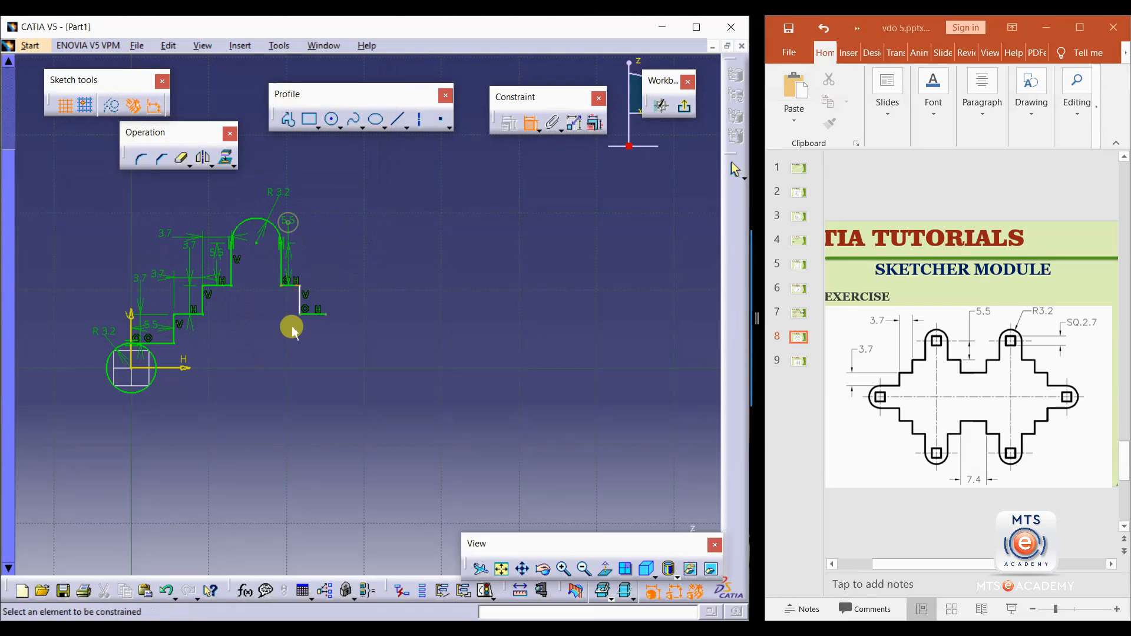
Dimension the horizontal step right of the arc as 3.7 mm.
click(294, 286)
click(318, 258)
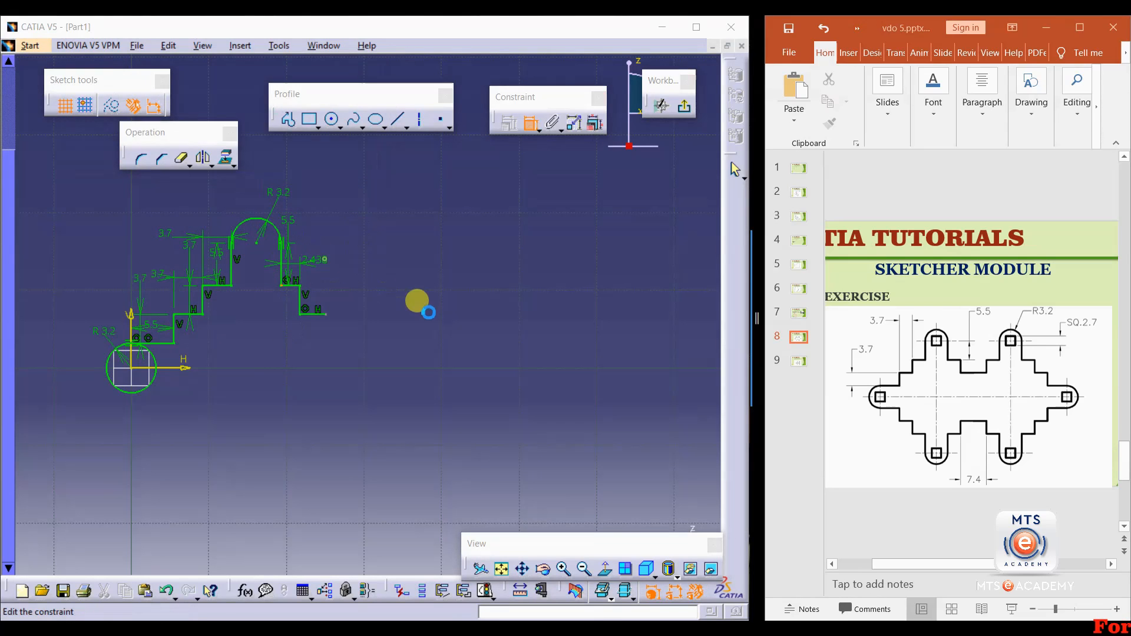
text(3.7)
key(Return)
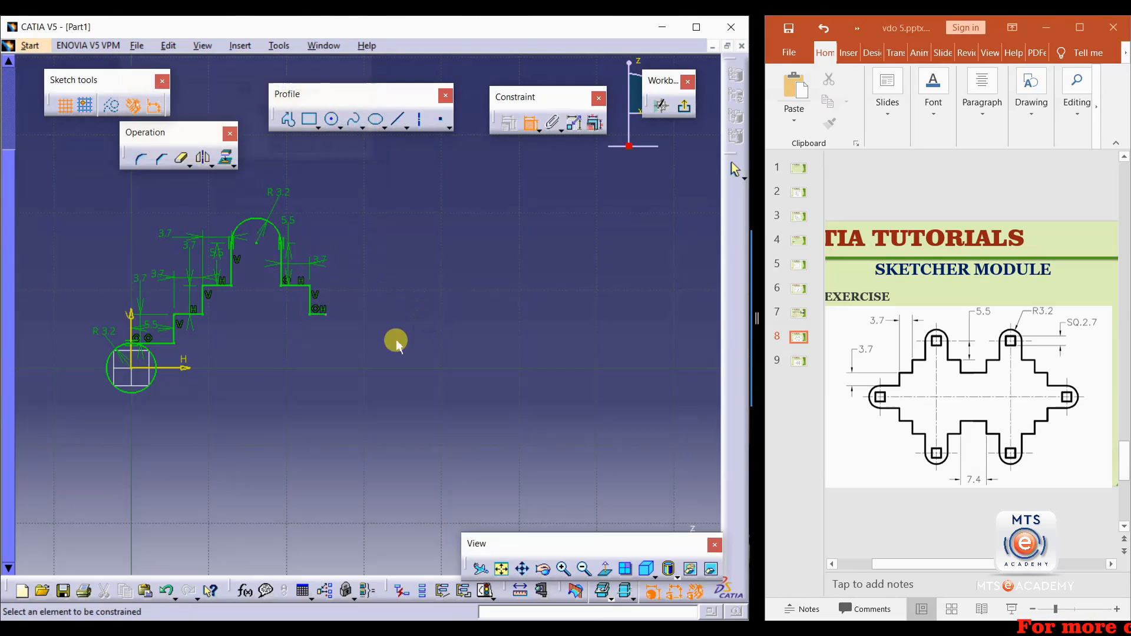
Dimension the rightmost horizontal line's length as 7.4/2 mm.
click(319, 312)
double_click(349, 277)
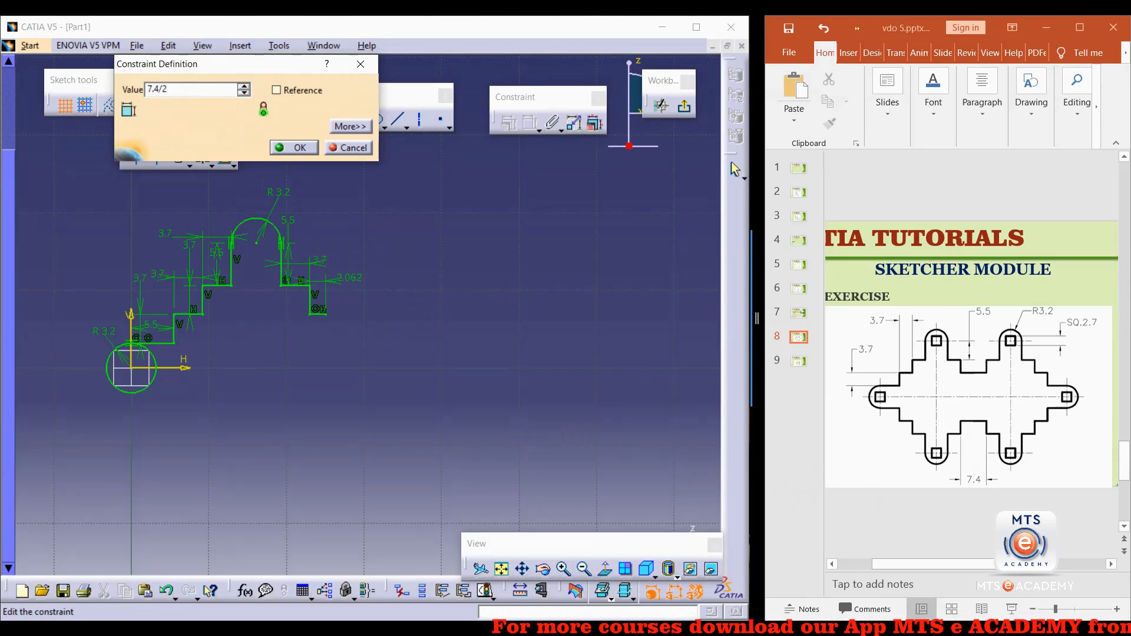
key(Return)
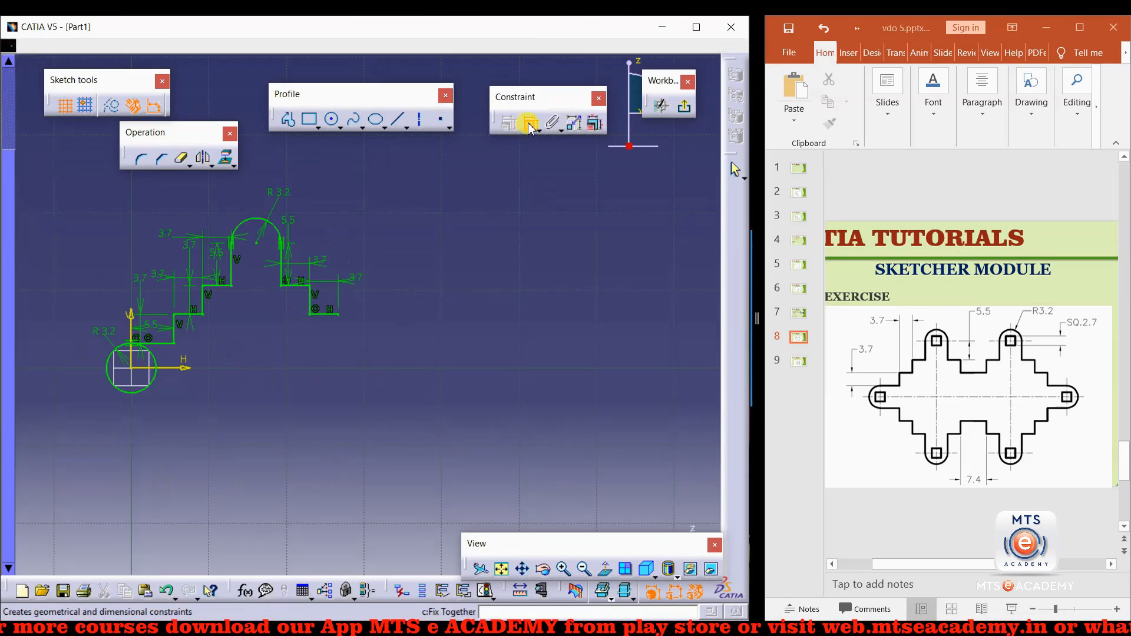
Drag the line below the arc's right side out of position and back to test its constraints.
click(284, 261)
click(323, 289)
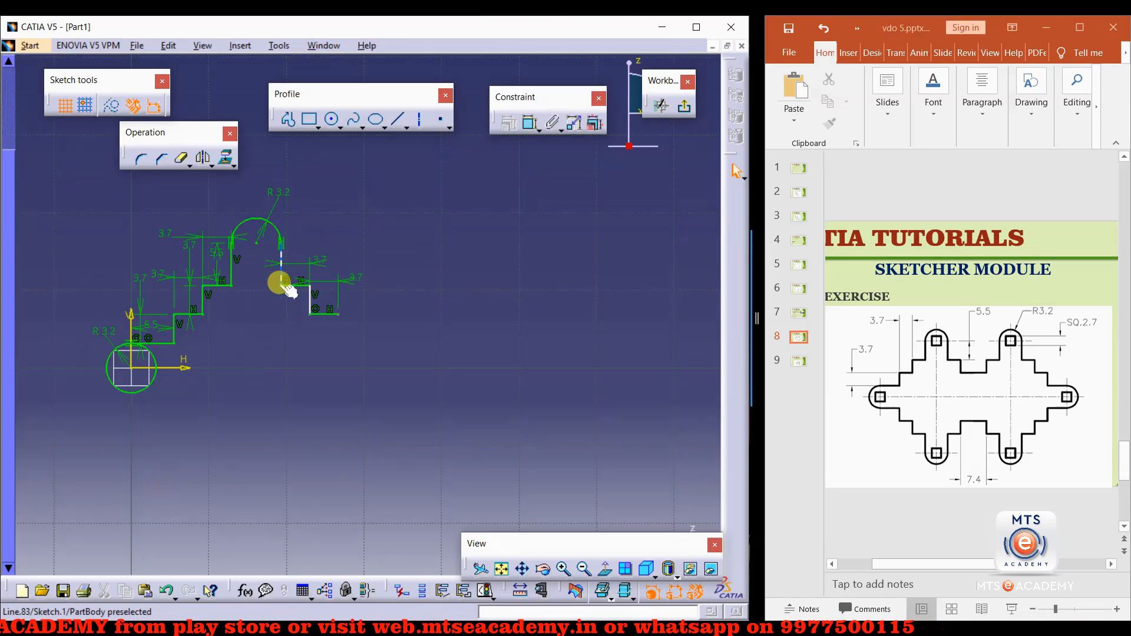
mouse_move(287, 273)
mouse_down()
mouse_move(292, 294)
mouse_move(255, 274)
mouse_move(276, 286)
mouse_move(304, 266)
mouse_move(313, 297)
mouse_up()
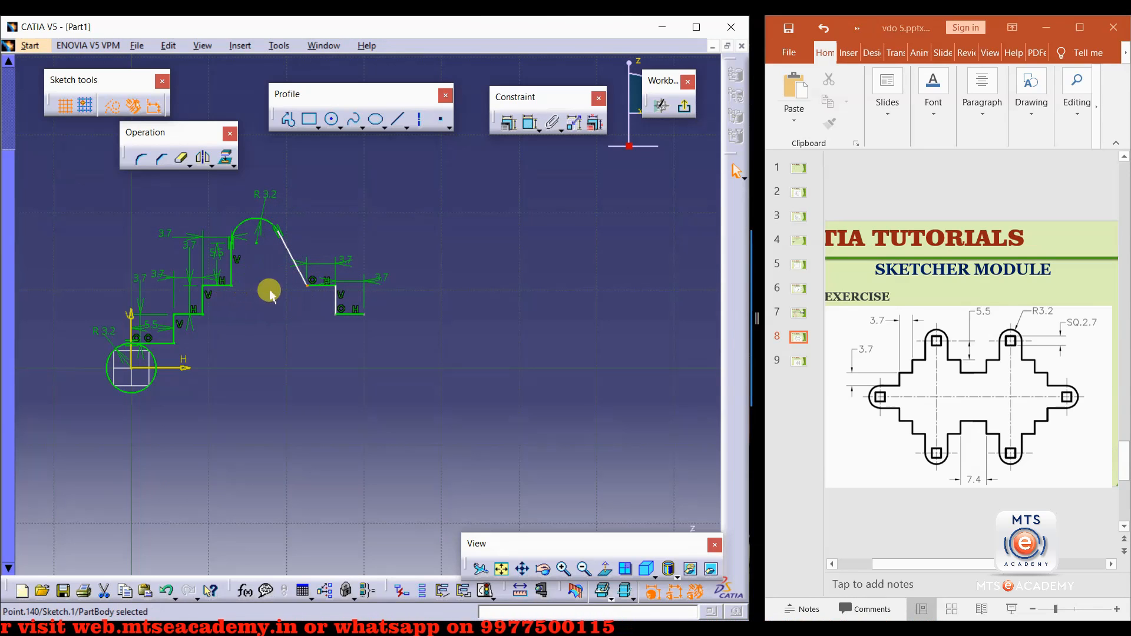
drag(313, 272, 431, 240)
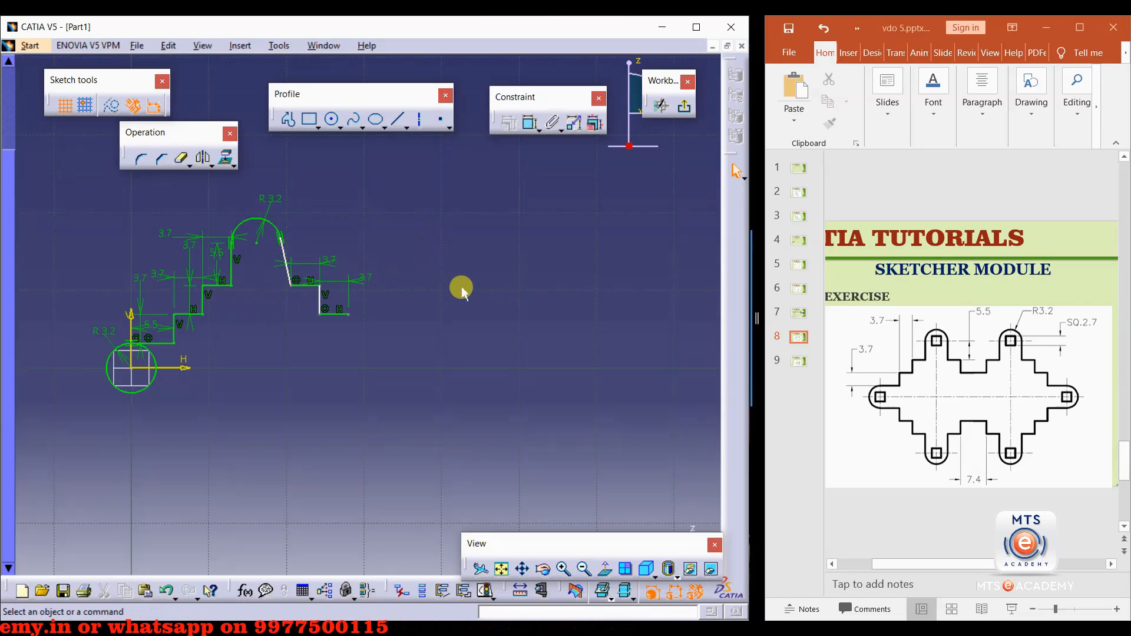
mouse_move(283, 275)
mouse_down()
mouse_move(222, 262)
mouse_move(298, 255)
mouse_move(278, 281)
mouse_move(256, 276)
mouse_move(304, 280)
mouse_move(347, 258)
mouse_move(277, 316)
mouse_move(290, 290)
mouse_move(348, 273)
mouse_move(286, 291)
mouse_move(326, 279)
mouse_move(299, 284)
mouse_up()
click(347, 232)
click(289, 253)
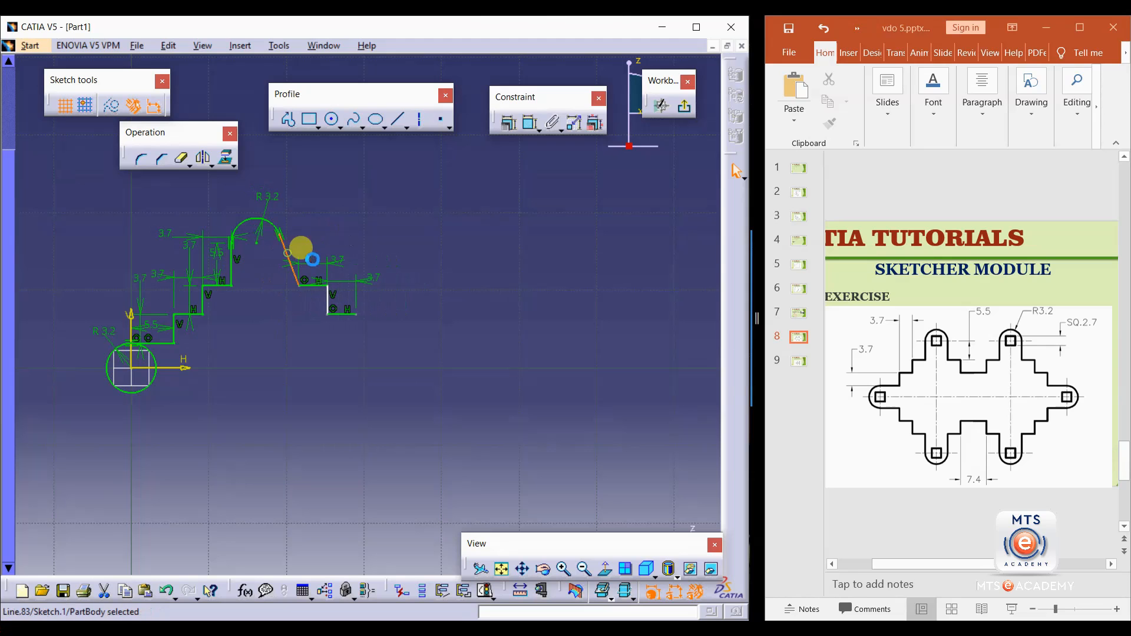
click(348, 234)
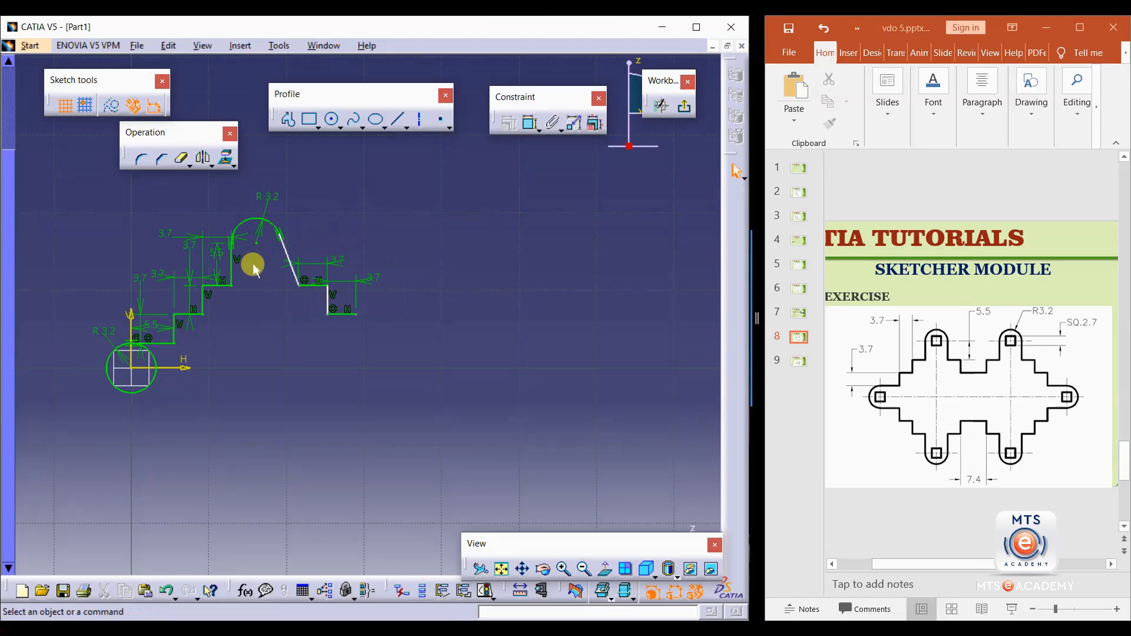
drag(312, 292, 283, 290)
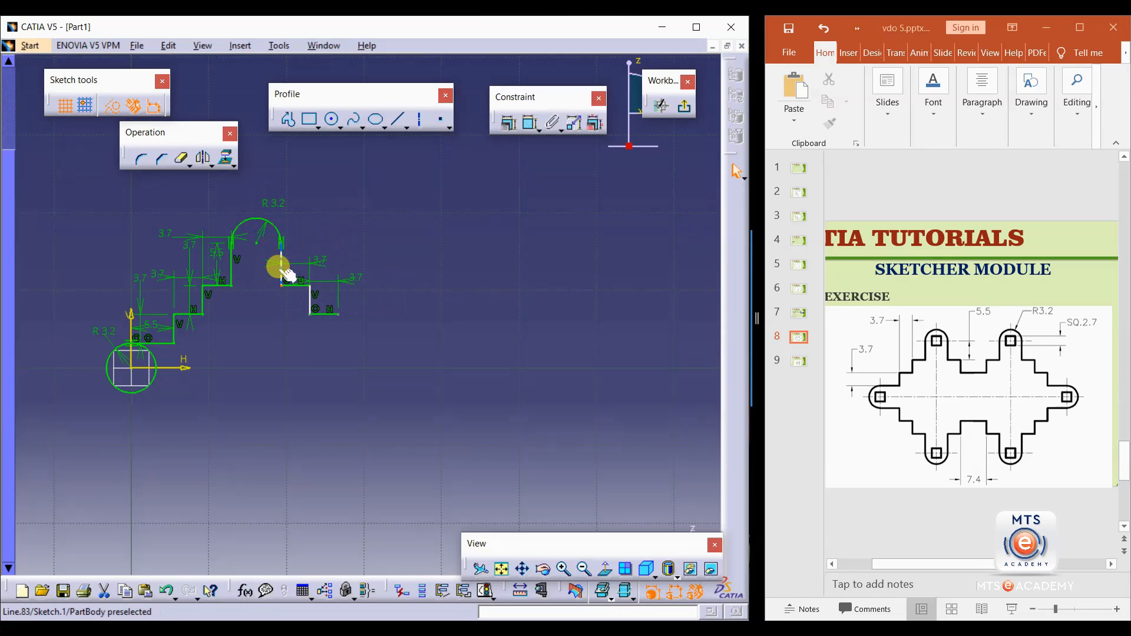
Constrain the line below the arc's right side to be vertical.
click(283, 258)
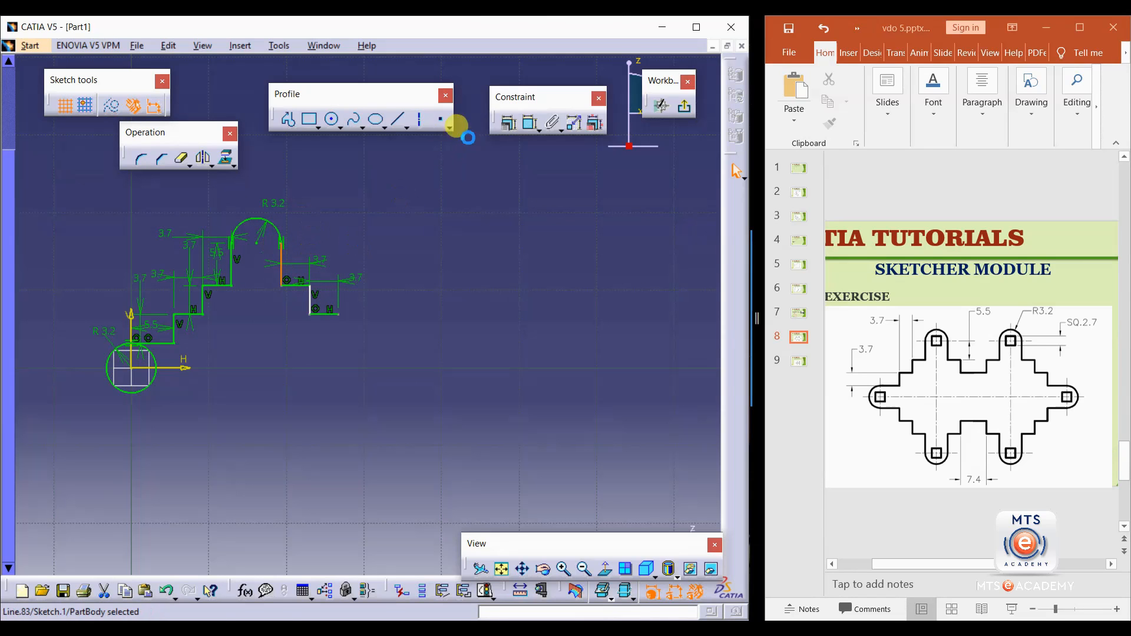
click(514, 131)
click(619, 291)
click(603, 333)
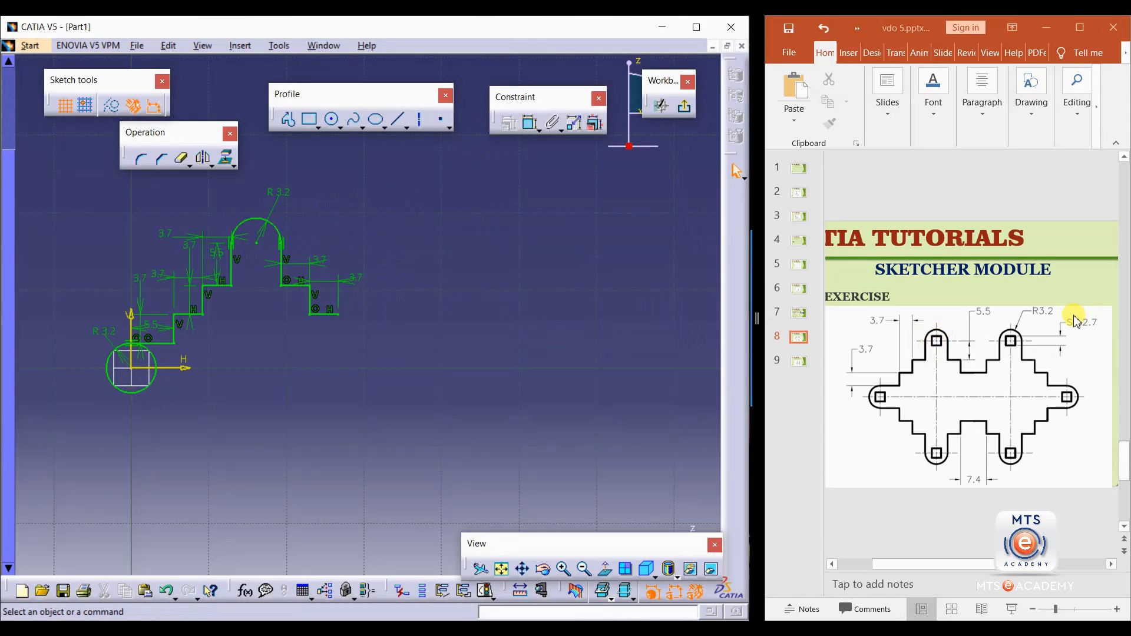
Draw a small centered rectangle at the center of the lower-left circle.
click(318, 127)
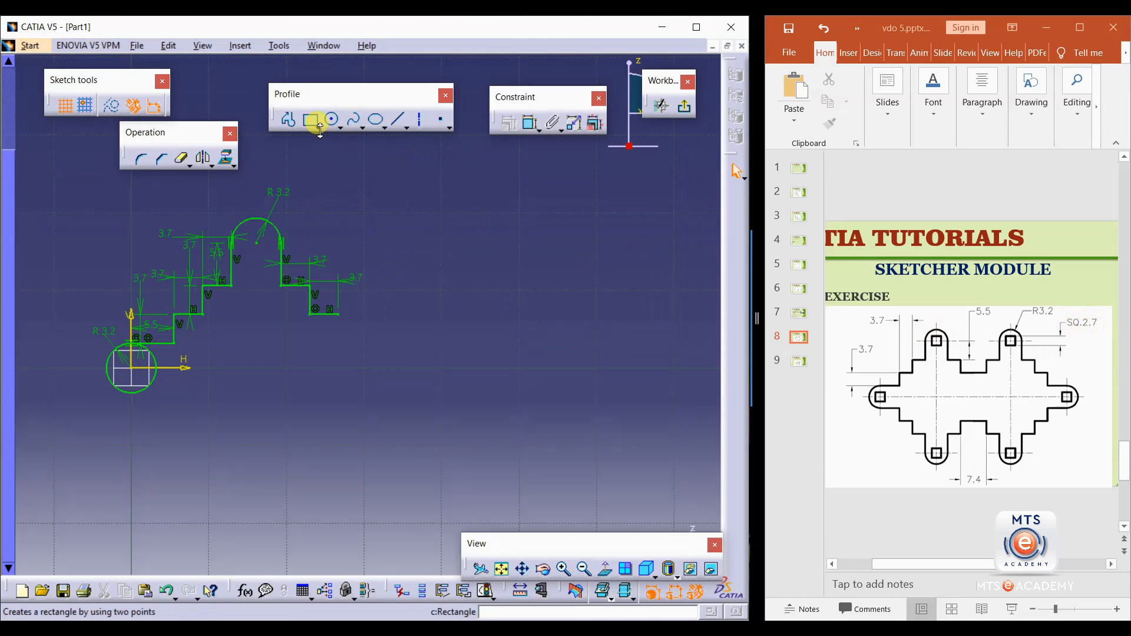
click(483, 141)
mouse_move(147, 377)
middle_down()
mouse_move(334, 383)
mouse_move(354, 327)
mouse_move(388, 288)
middle_up()
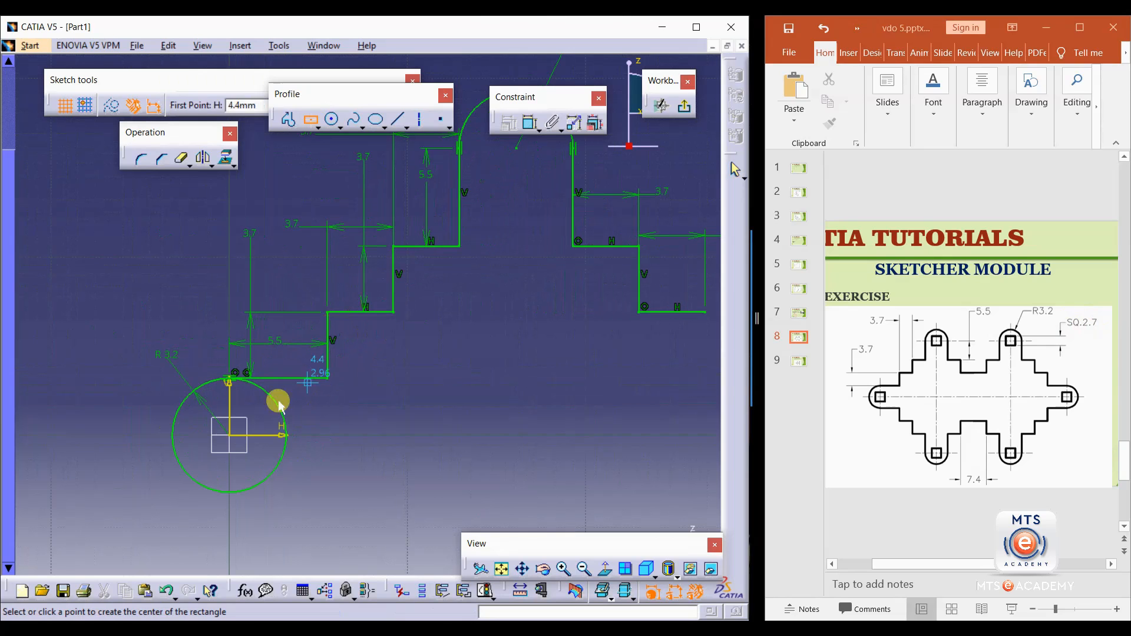
click(230, 436)
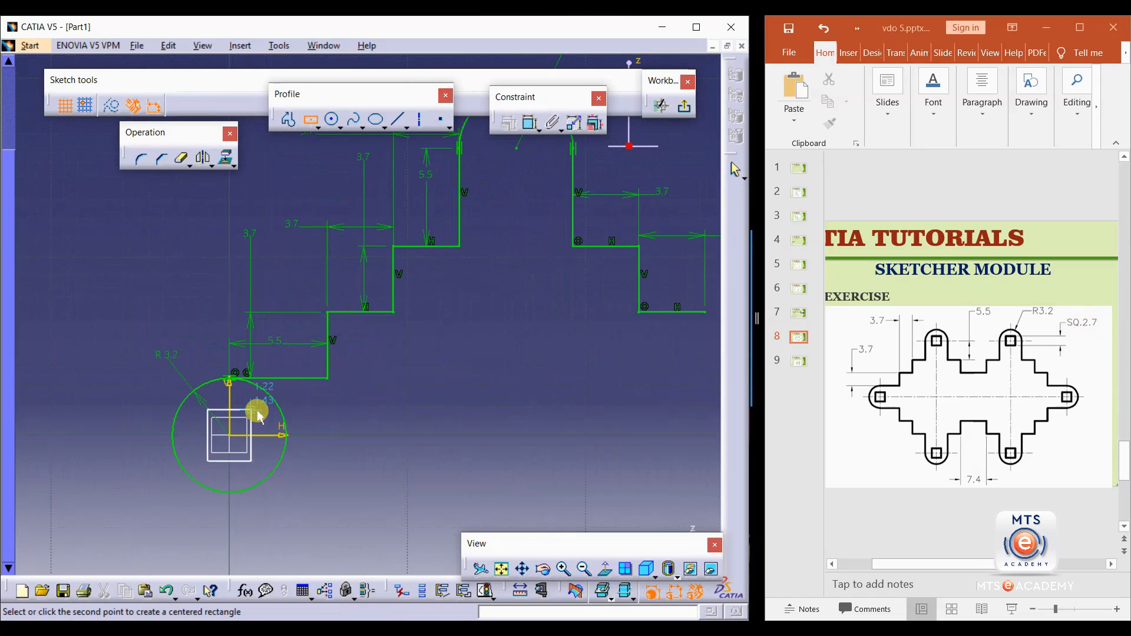
click(260, 411)
Dimension the lower-left square's height as 2.7 mm.
click(522, 115)
click(203, 443)
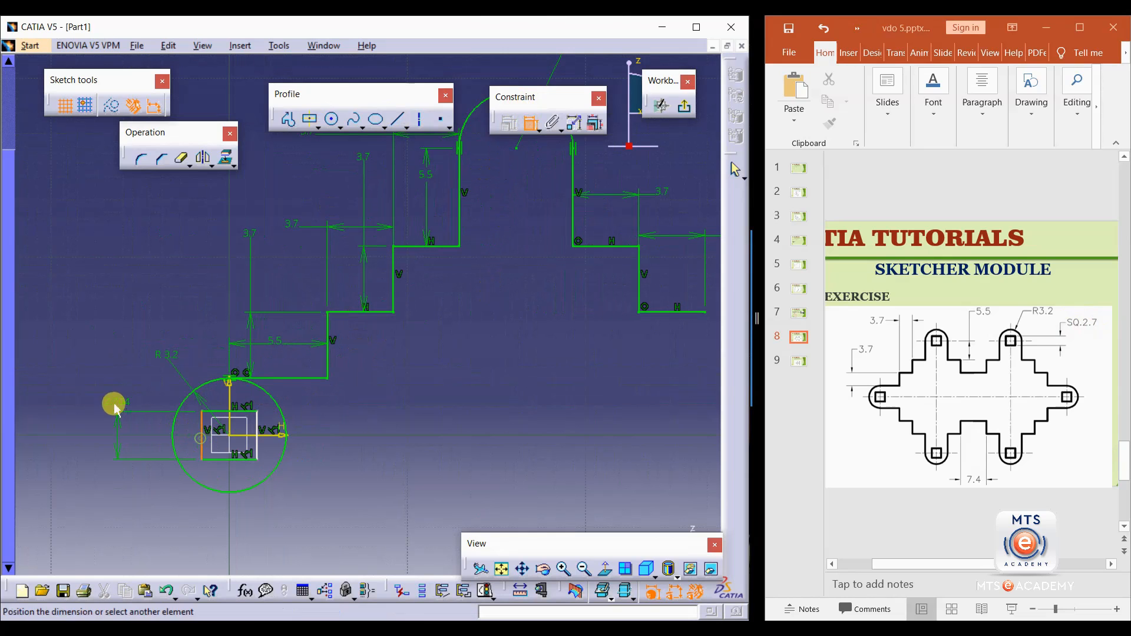
double_click(118, 402)
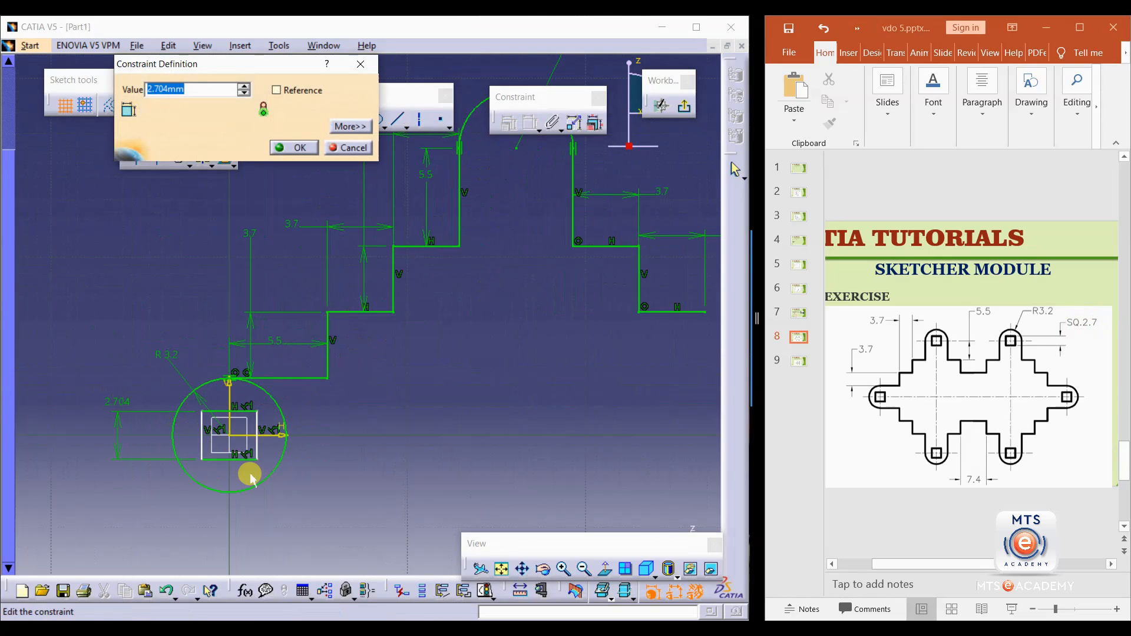
text(2.7)
key(Return)
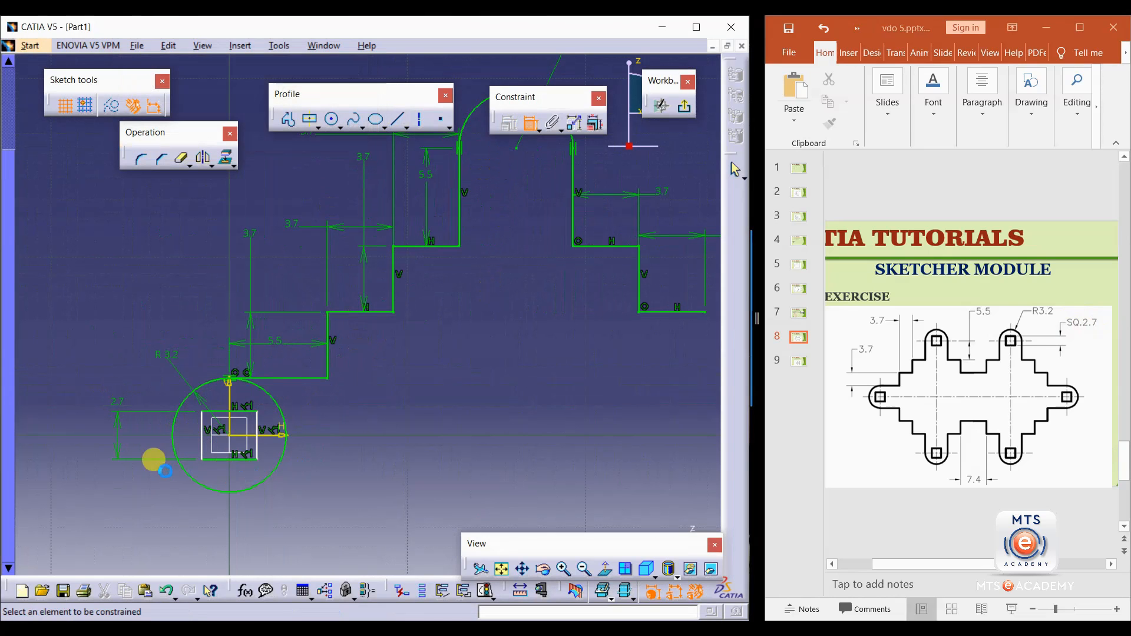
Dimension the lower-left square's top side width.
click(219, 411)
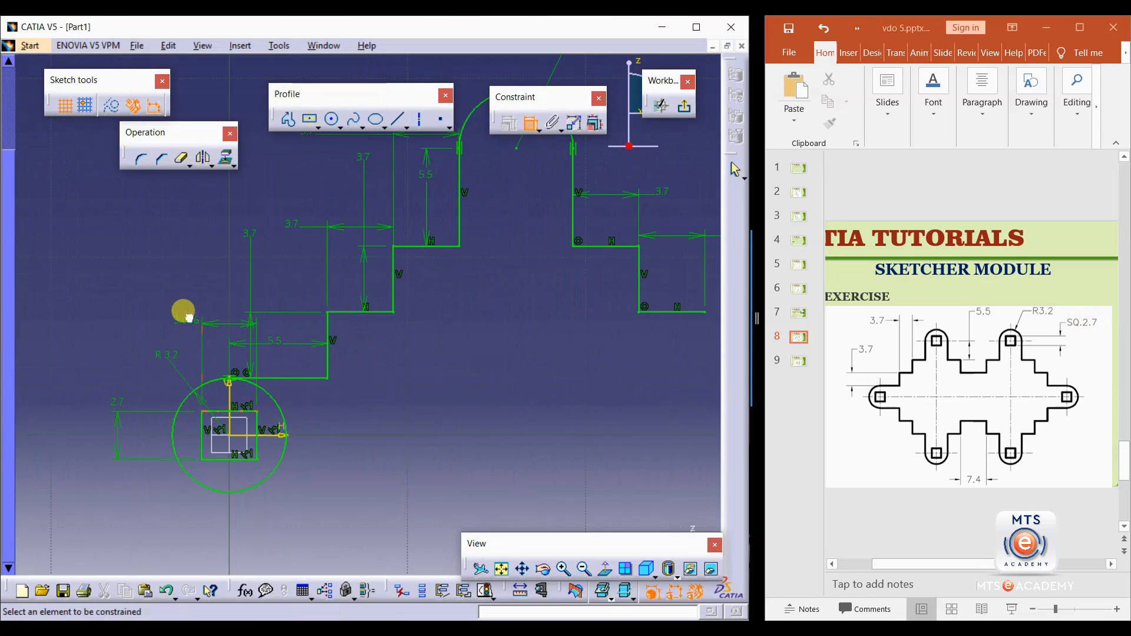
double_click(183, 319)
key(Return)
Draw a small centered rectangle at the center of the top arc.
middle_drag(321, 420, 367, 405)
middle_drag(416, 354, 265, 456)
click(307, 119)
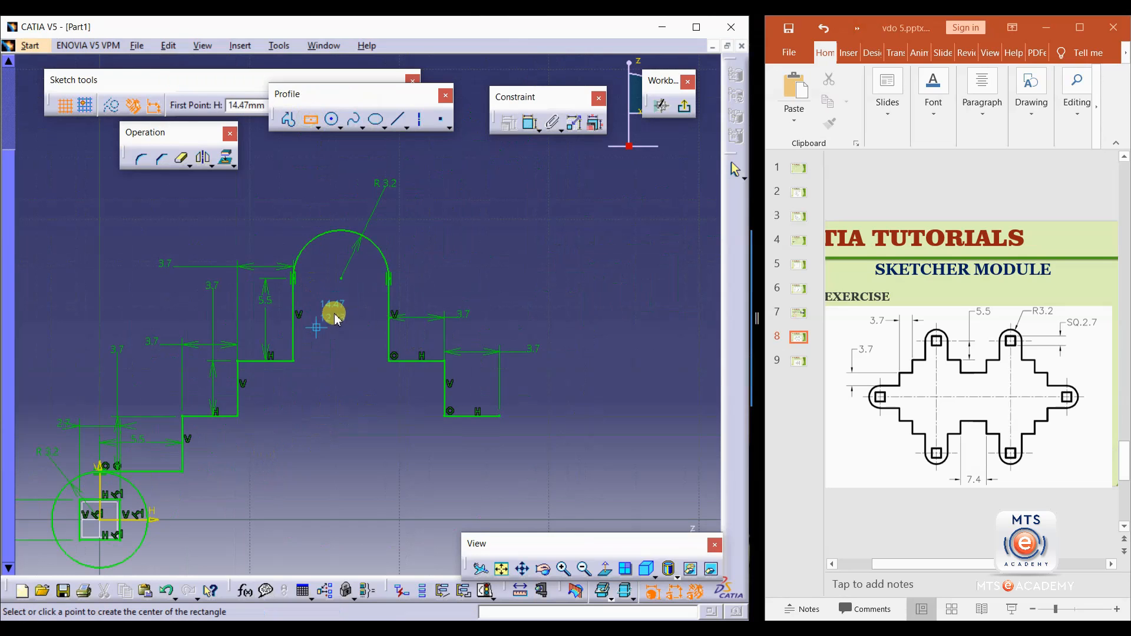
click(341, 277)
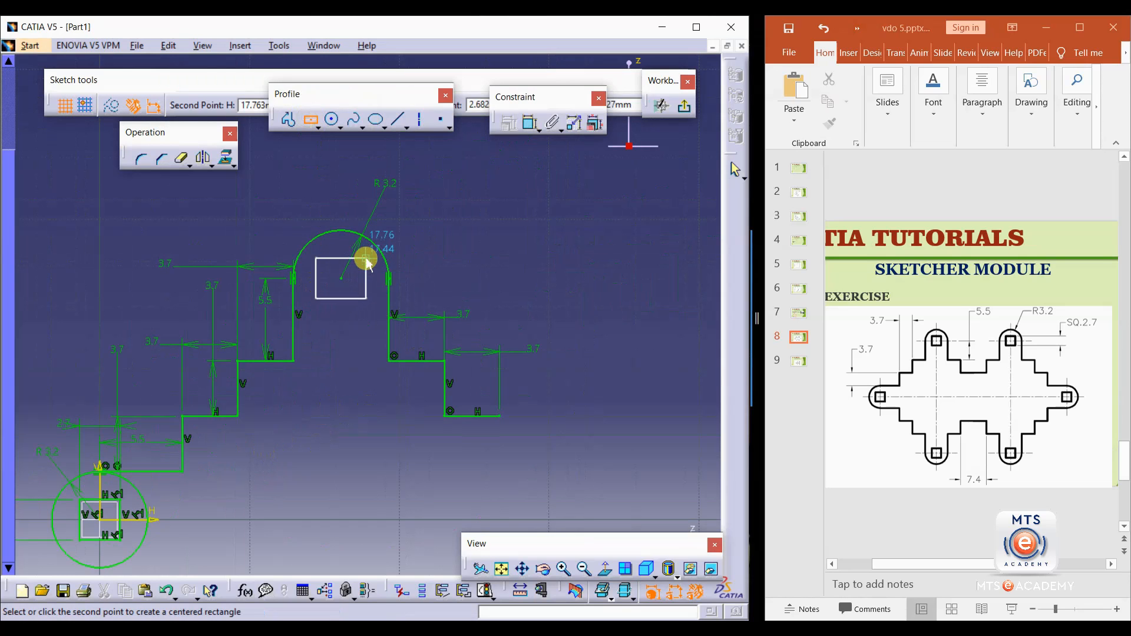
click(365, 257)
Dimension the top square's width as 2.7 mm.
click(530, 122)
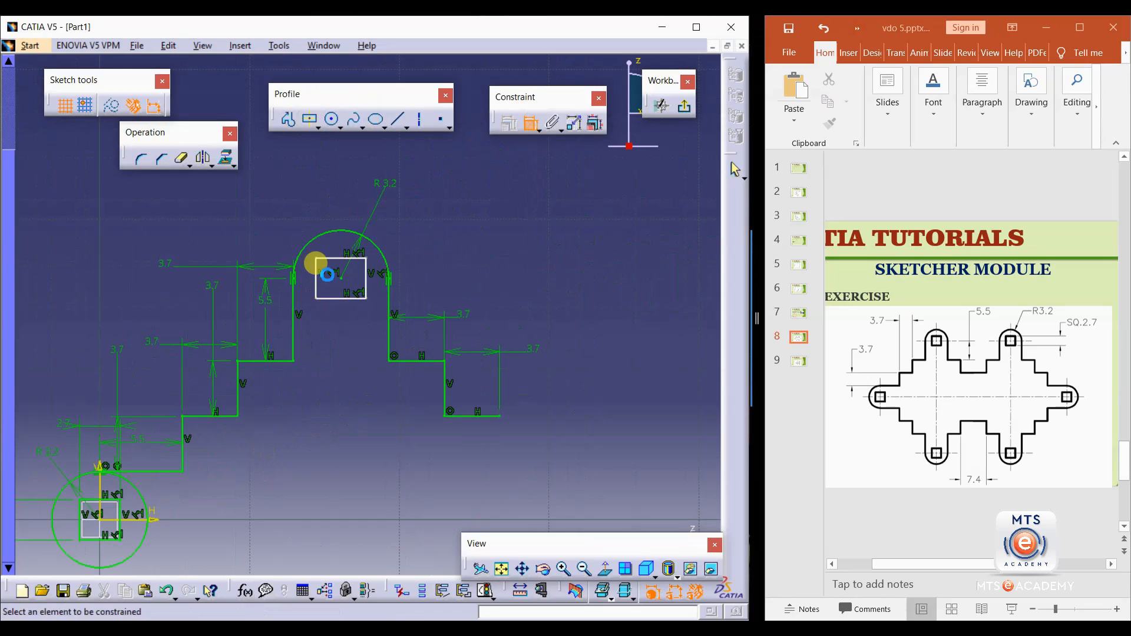
click(343, 263)
click(320, 182)
double_click(324, 194)
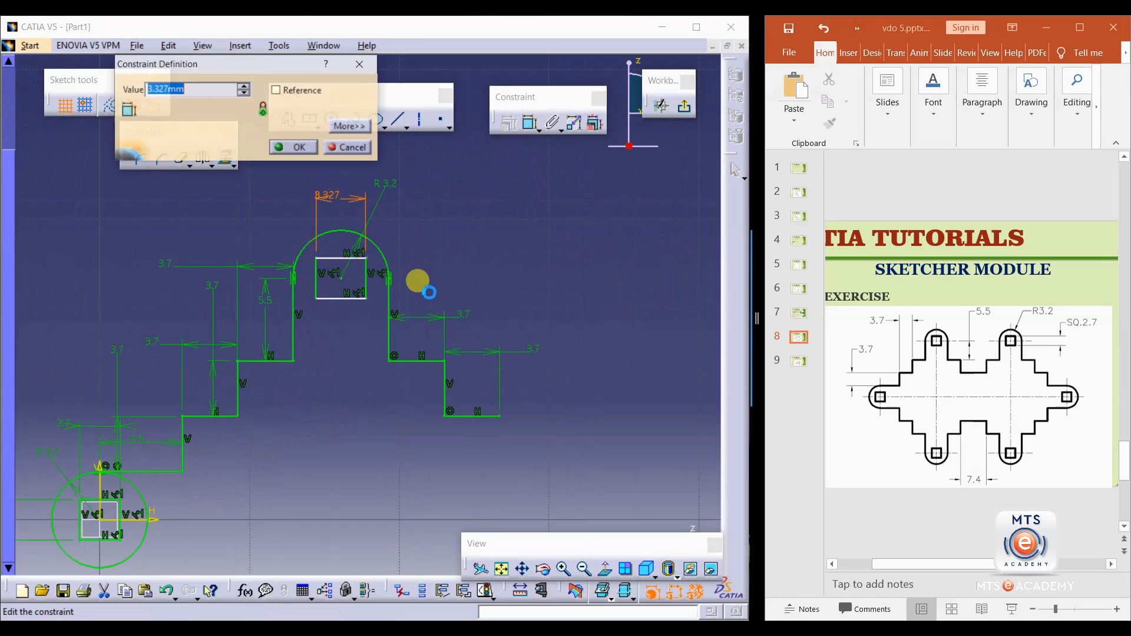
key(Return)
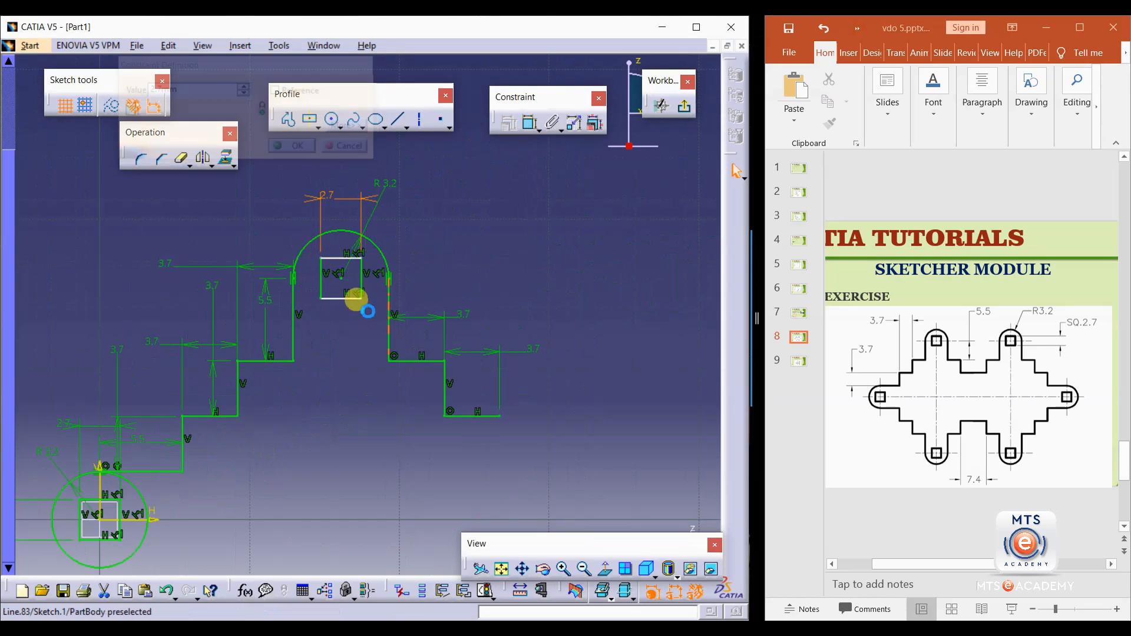
Dimension the top square's height as 2.7 mm.
click(361, 269)
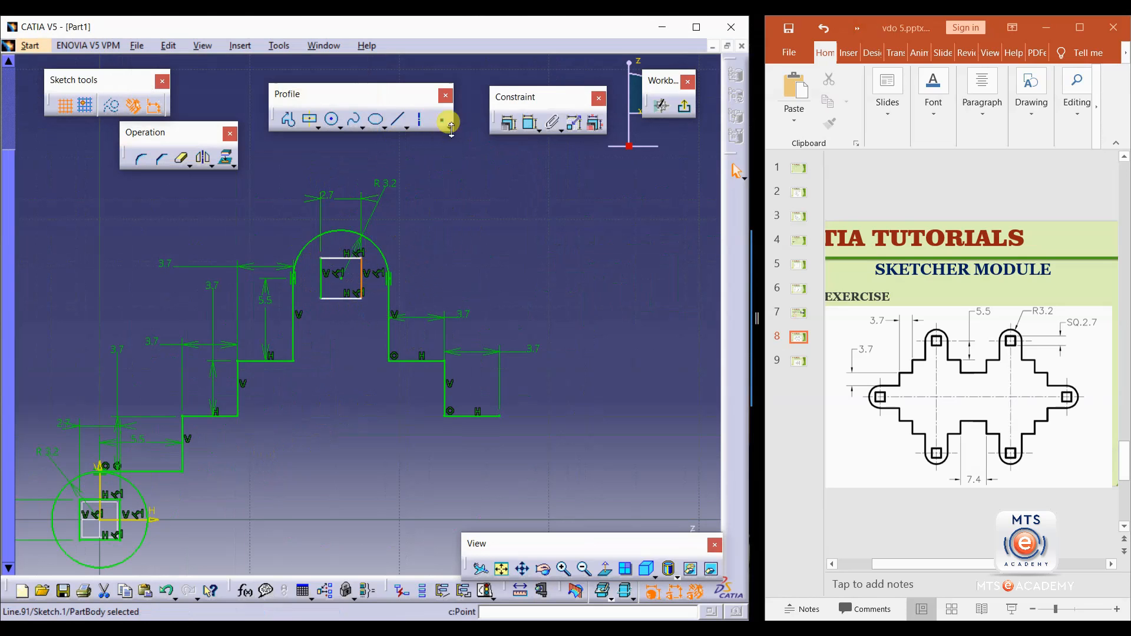
click(530, 123)
click(423, 216)
double_click(420, 211)
text(2.7mm)
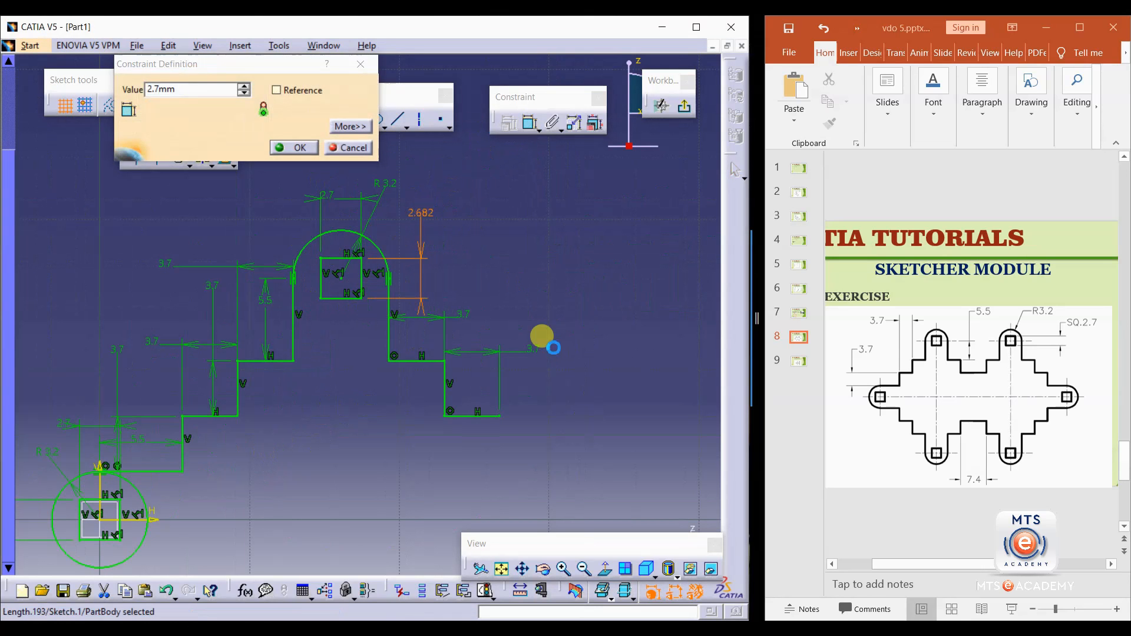
key(Return)
Select the whole profile with its squares and mirror it about the horizontal axis.
mouse_move(444, 306)
middle_down()
mouse_move(457, 288)
mouse_move(439, 367)
mouse_move(367, 374)
mouse_move(359, 412)
middle_up()
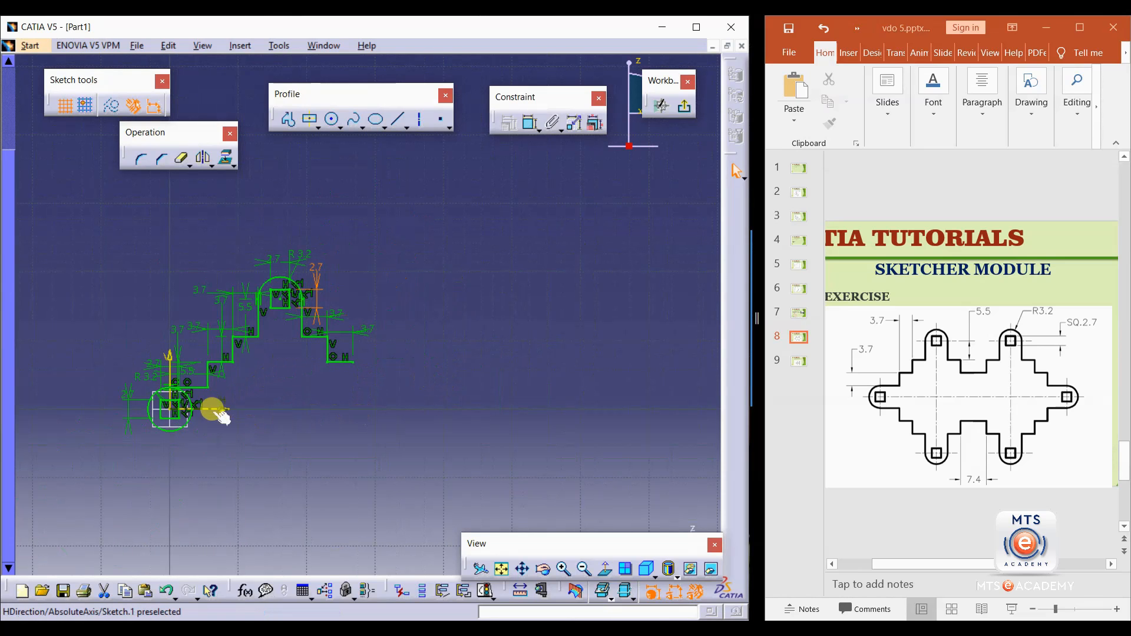
mouse_move(217, 415)
middle_down()
mouse_move(214, 373)
mouse_move(258, 407)
middle_up()
drag(426, 211, 89, 421)
middle_drag(121, 480, 238, 440)
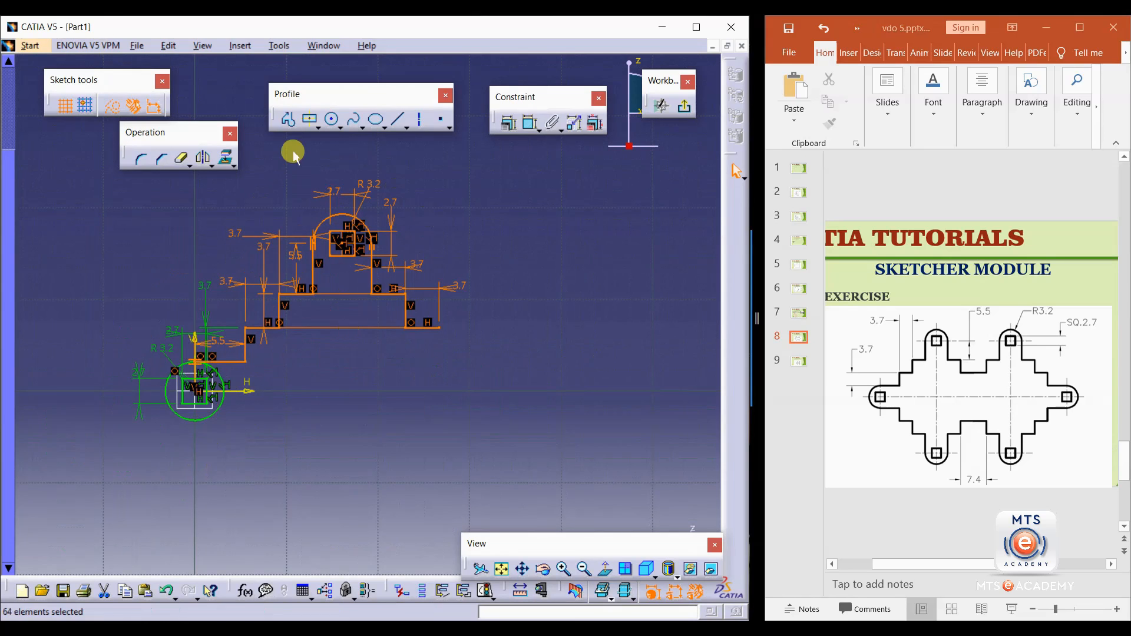
click(206, 158)
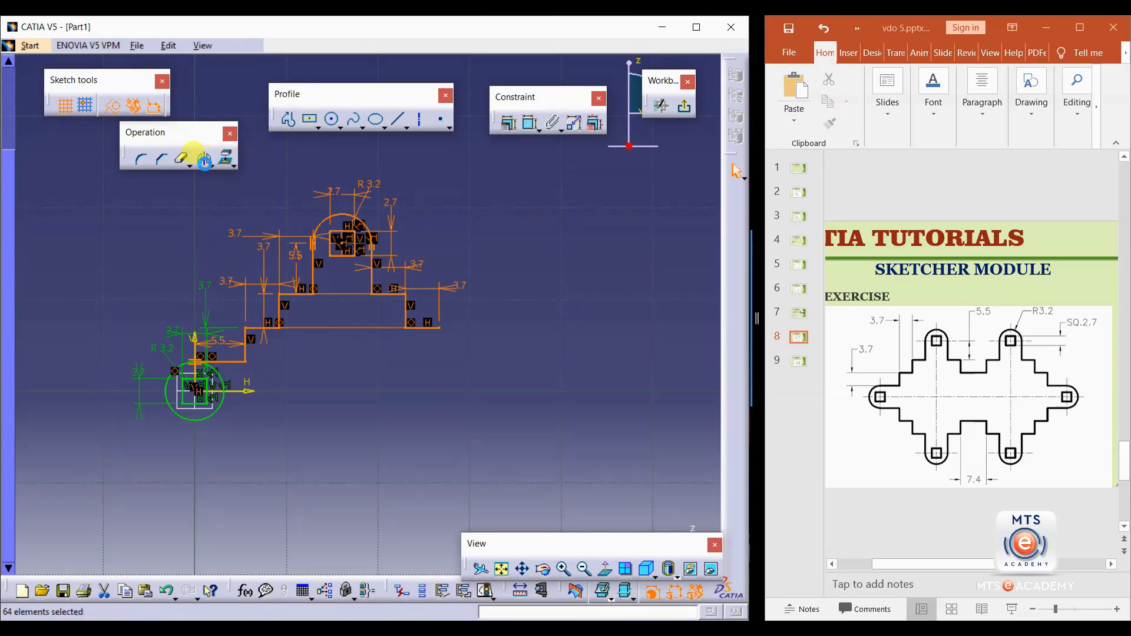
click(245, 391)
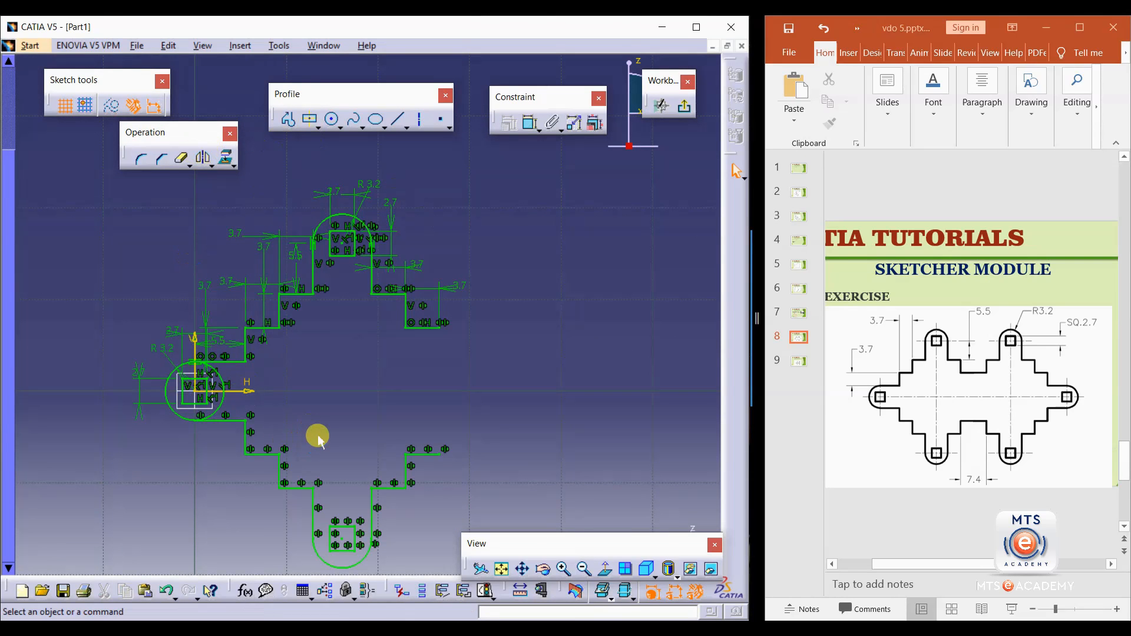
Draw a vertical line from the upper profile's right end down to the horizontal axis.
mouse_move(310, 345)
middle_down()
mouse_move(303, 383)
mouse_move(325, 328)
middle_up()
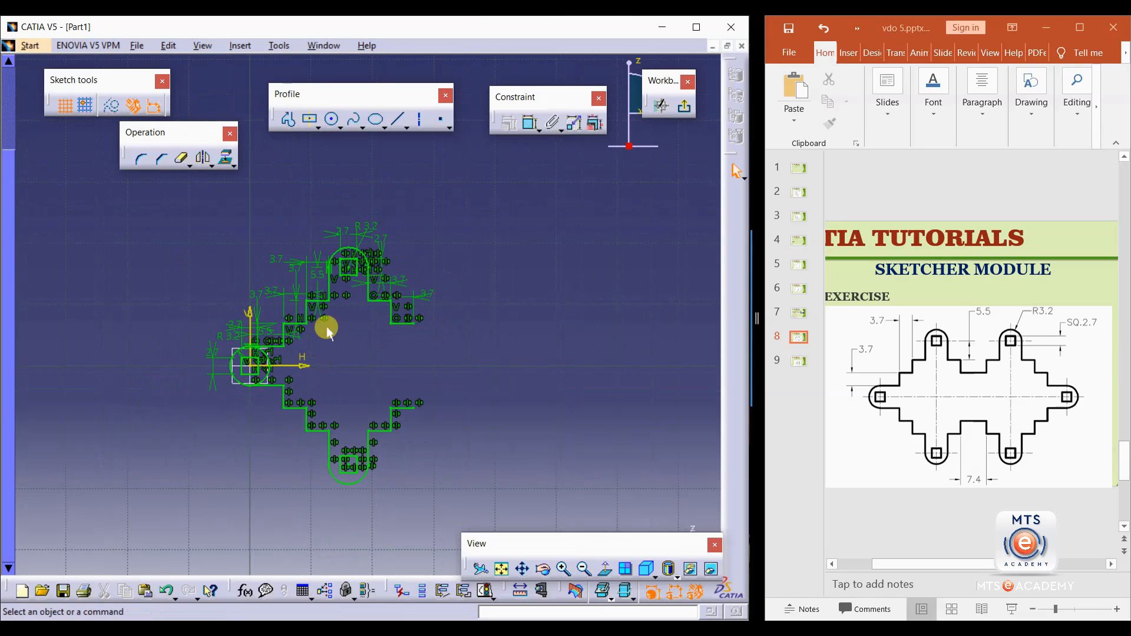
click(419, 120)
click(412, 323)
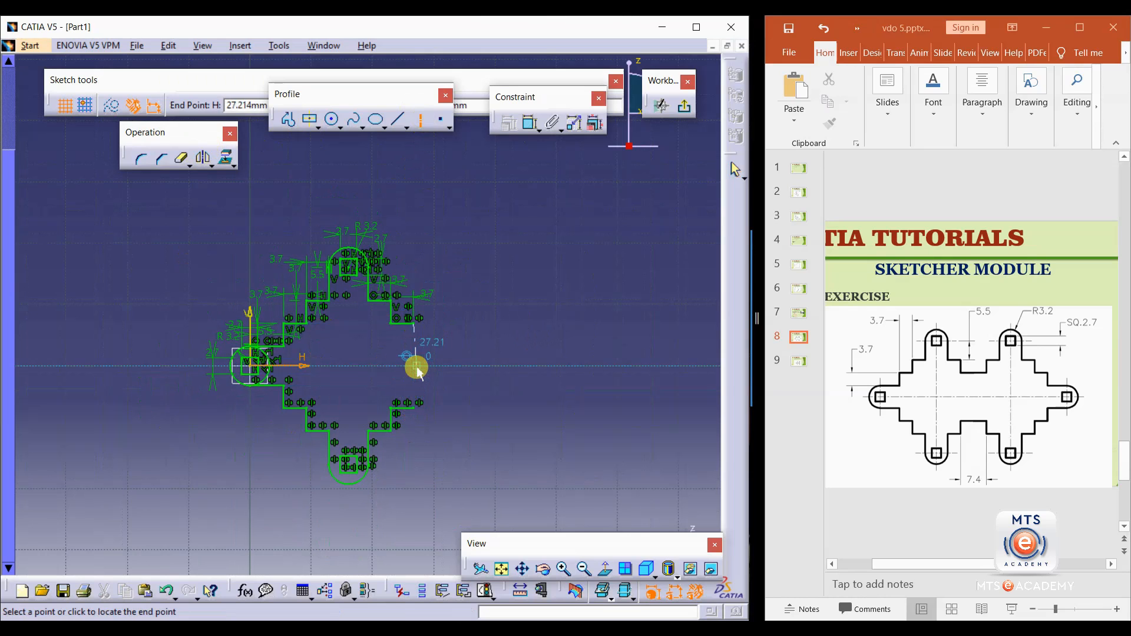
click(415, 366)
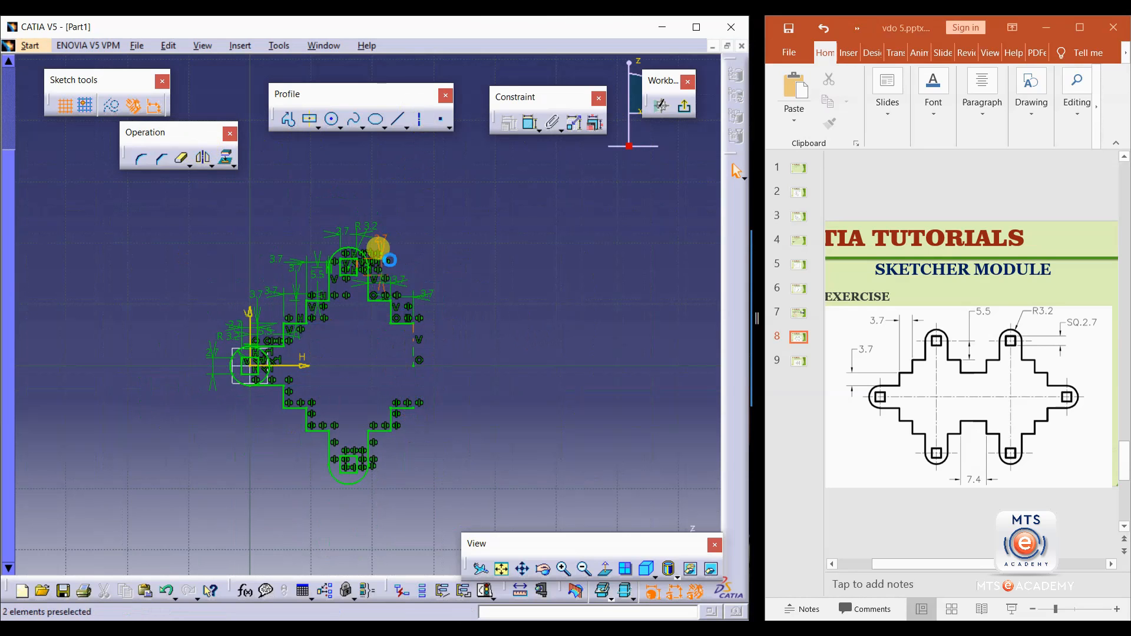
Select the upper half profile with its squares and mirror it about the vertical line to complete the shape.
mouse_move(410, 219)
mouse_down()
mouse_move(283, 460)
mouse_move(177, 505)
mouse_move(191, 513)
mouse_up()
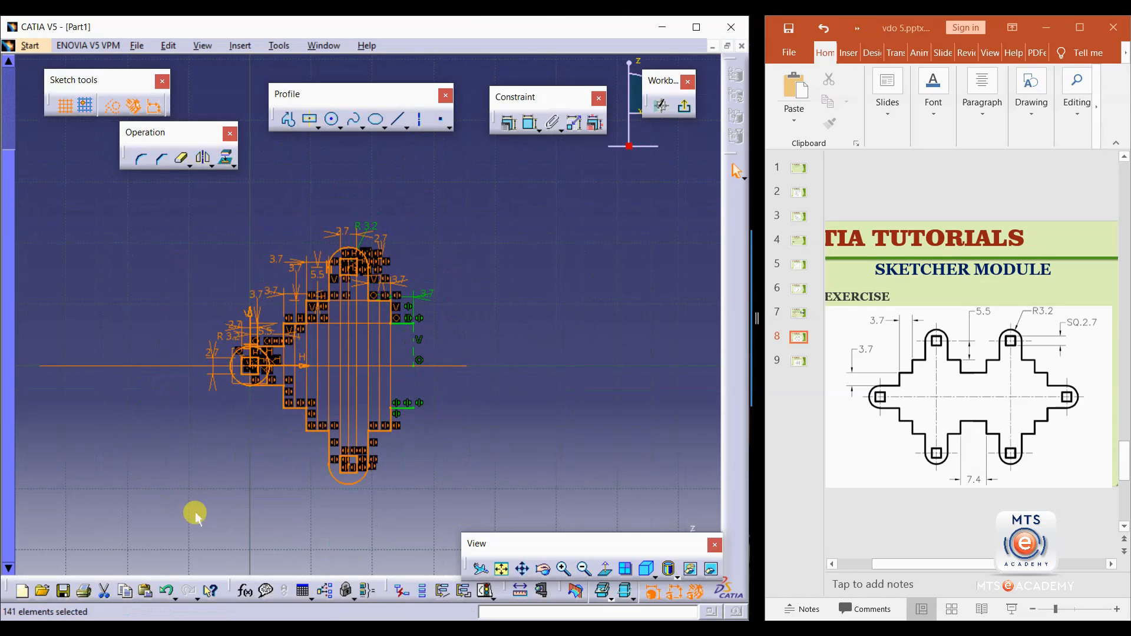
ctrl+click(404, 409)
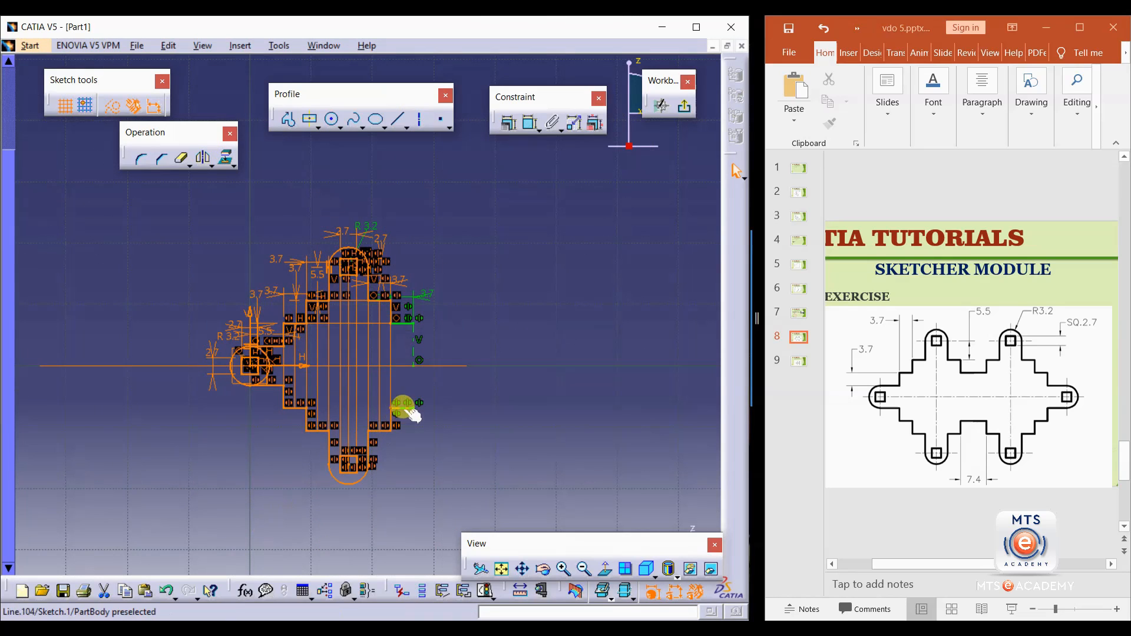
ctrl+click(403, 323)
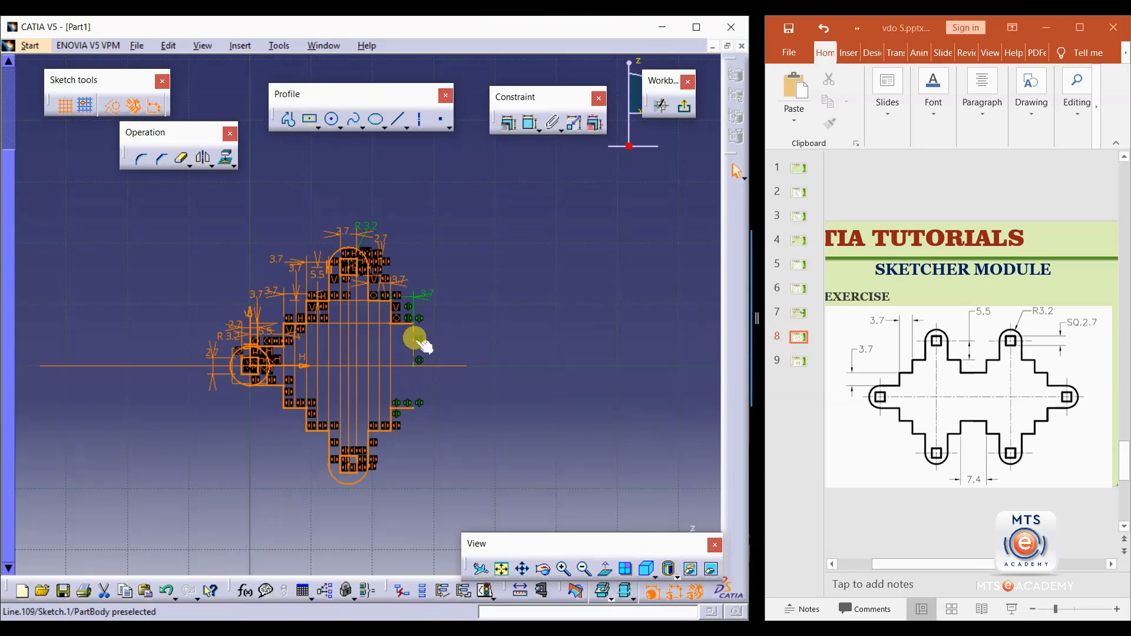
click(203, 157)
click(348, 365)
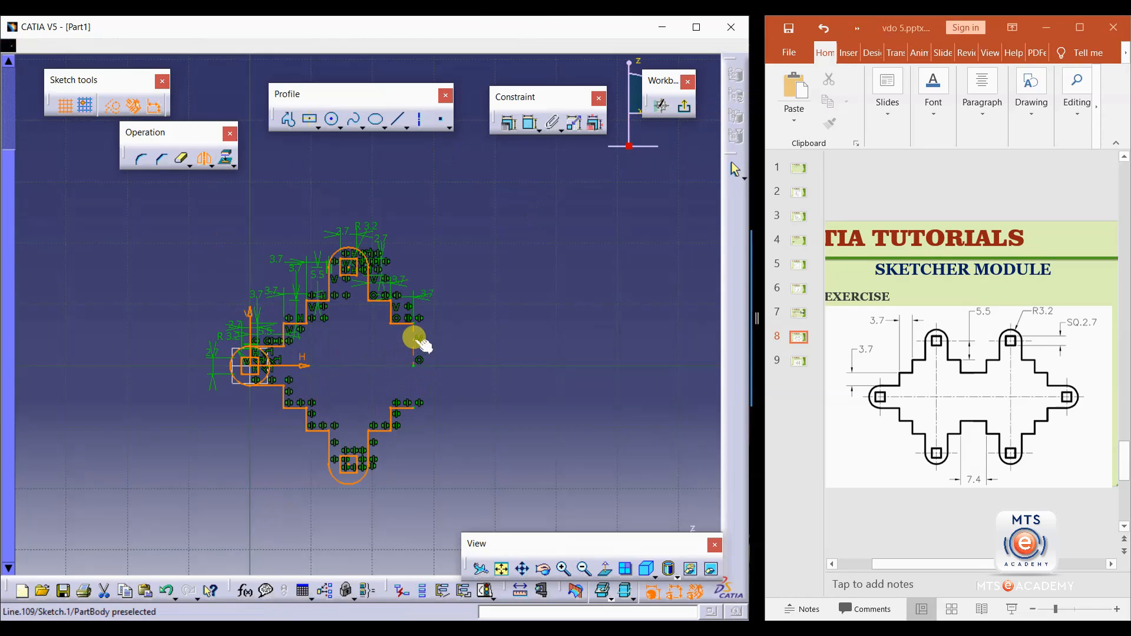
mouse_move(430, 460)
middle_down()
mouse_move(347, 450)
mouse_move(346, 479)
mouse_move(364, 378)
mouse_move(361, 462)
middle_up()
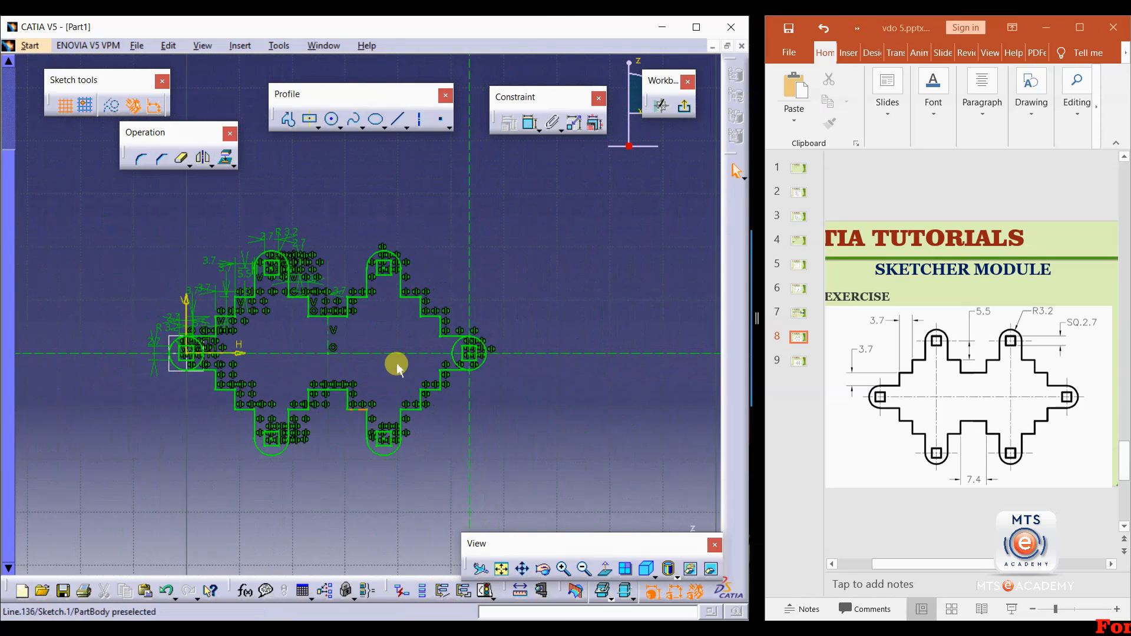
Clear the sketch by selecting and deleting all geometry and remaining construction elements.
click(179, 159)
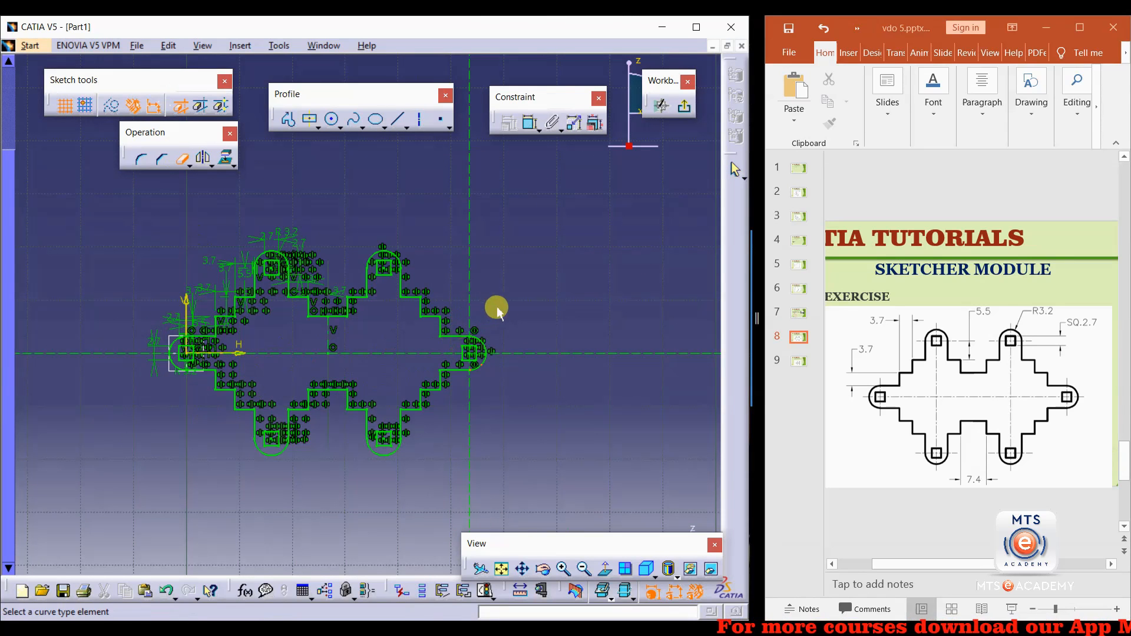
key(Escape)
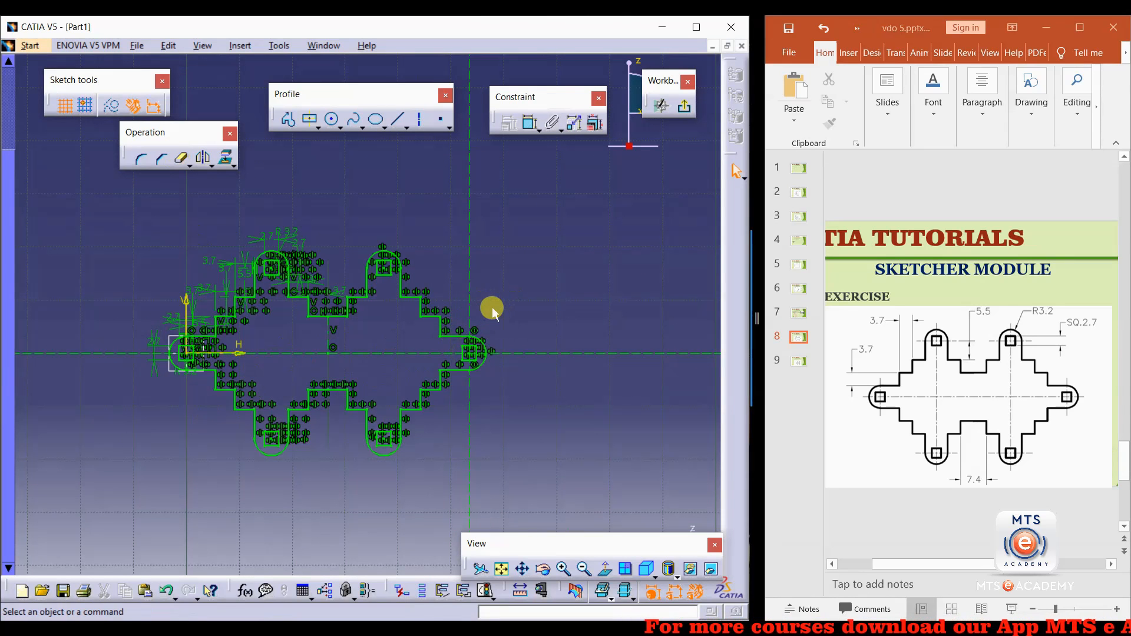
mouse_move(567, 205)
mouse_down()
mouse_move(210, 429)
mouse_move(85, 488)
mouse_up()
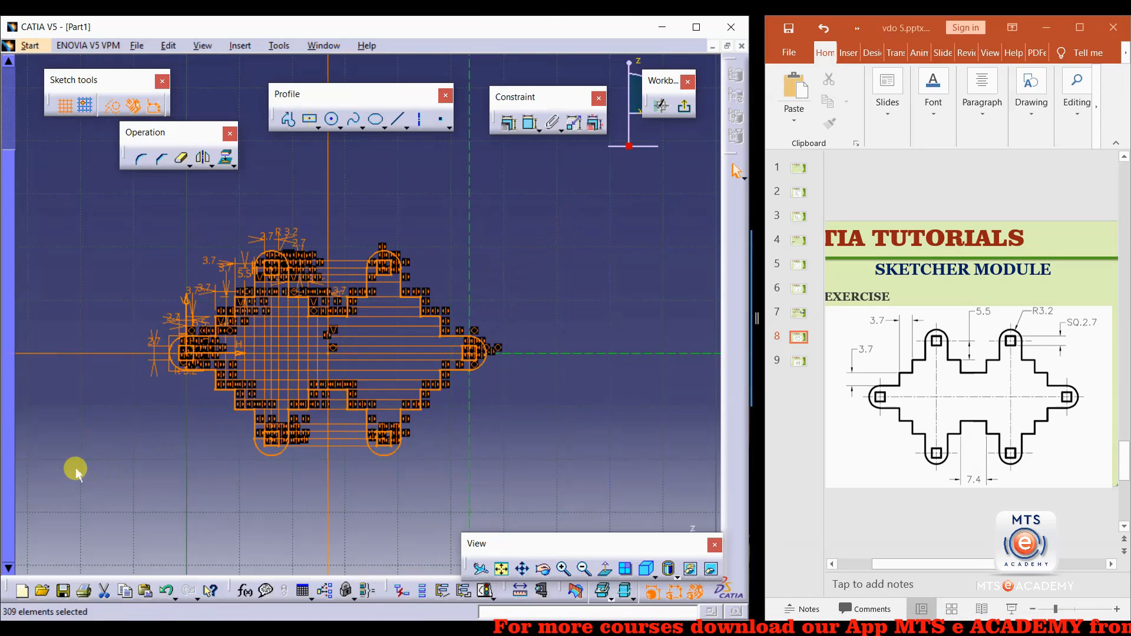
key(Delete)
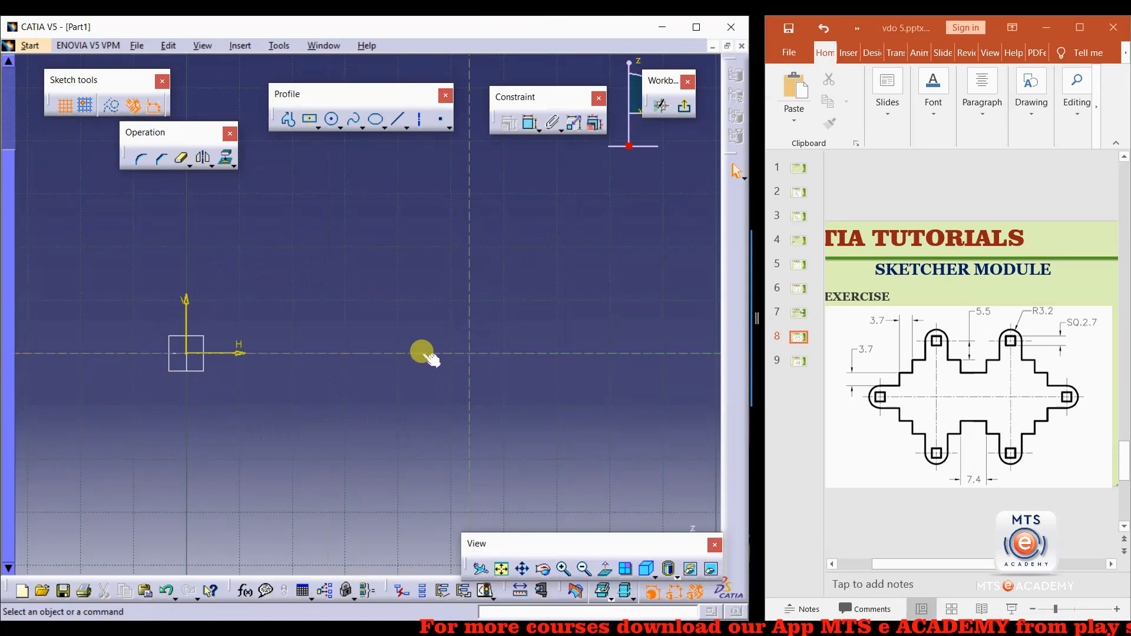
click(429, 354)
key(Delete)
click(467, 296)
key(Delete)
Show exercise slide 9 in PowerPoint and sketch a circle centred on the sketch origin.
click(799, 360)
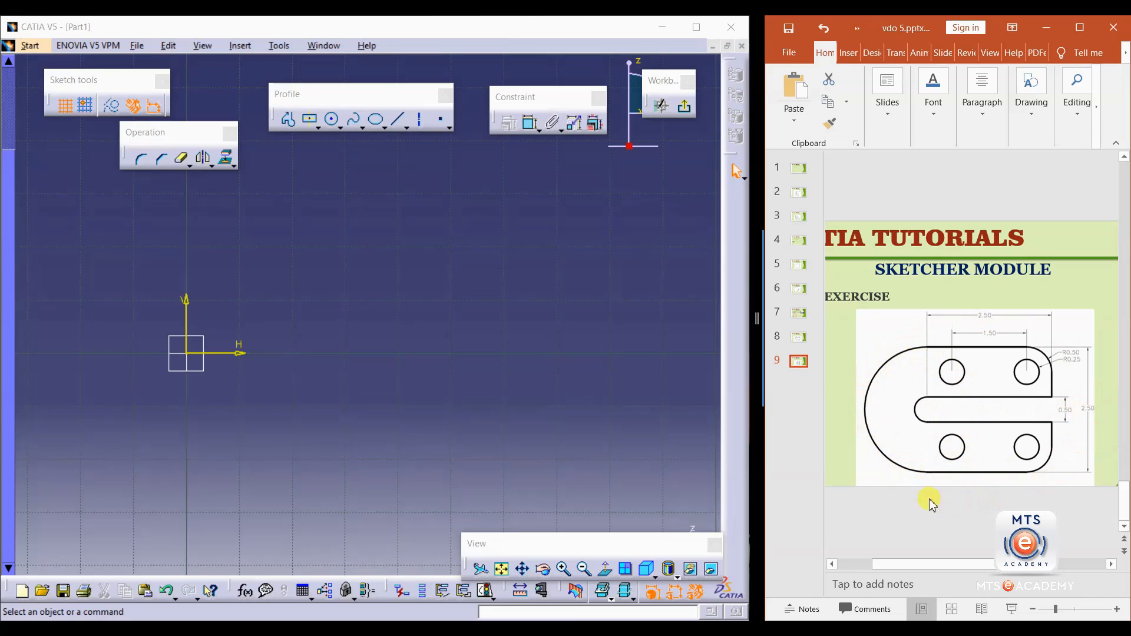
click(334, 121)
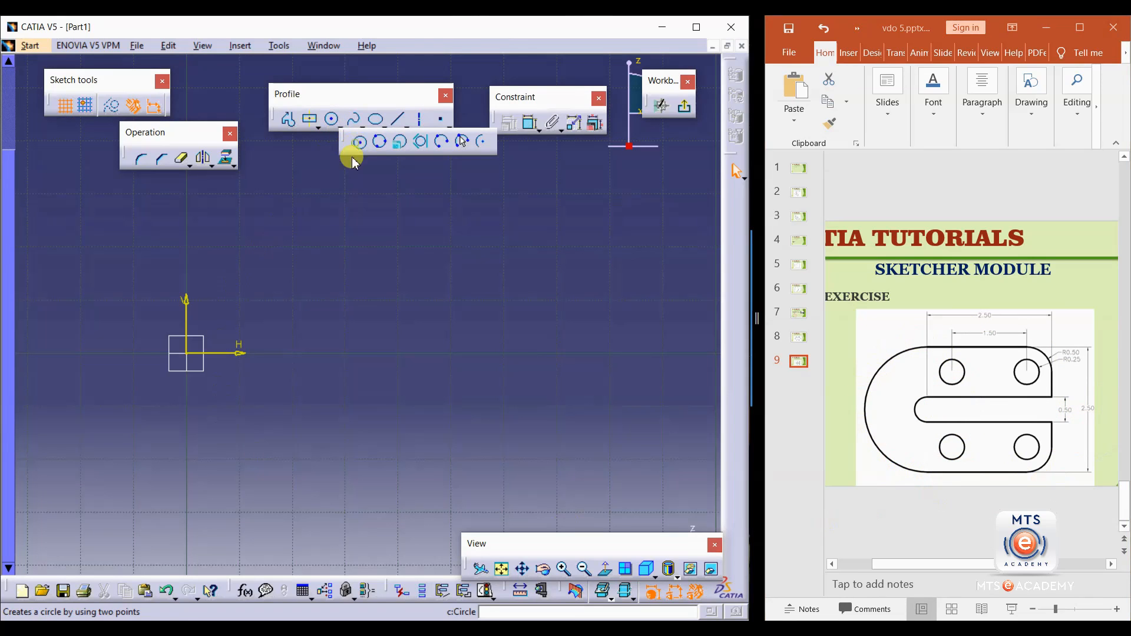
click(186, 353)
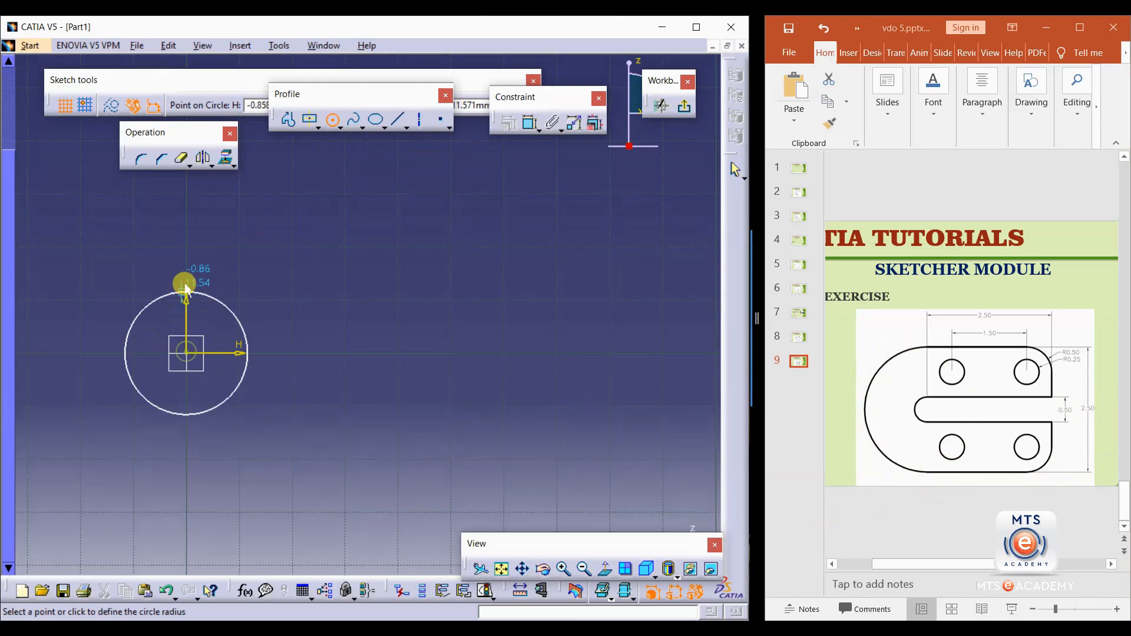
click(190, 259)
middle_drag(370, 306, 484, 337)
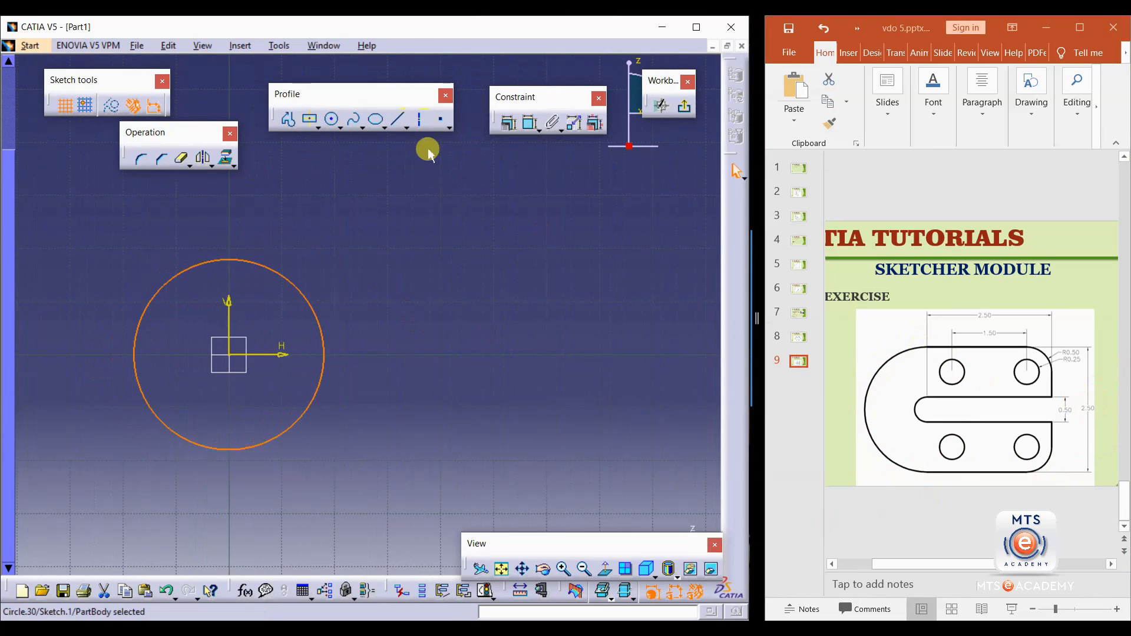
Dimension the circle as a diameter and set it to 2.5 mm.
click(528, 125)
click(273, 268)
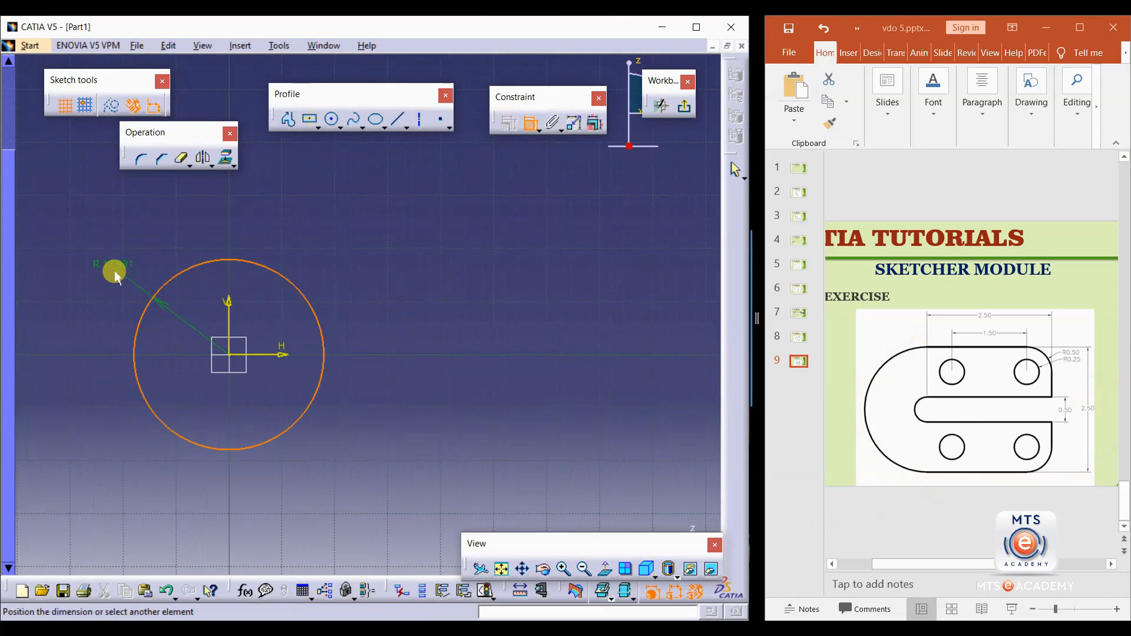
click(113, 274)
double_click(107, 264)
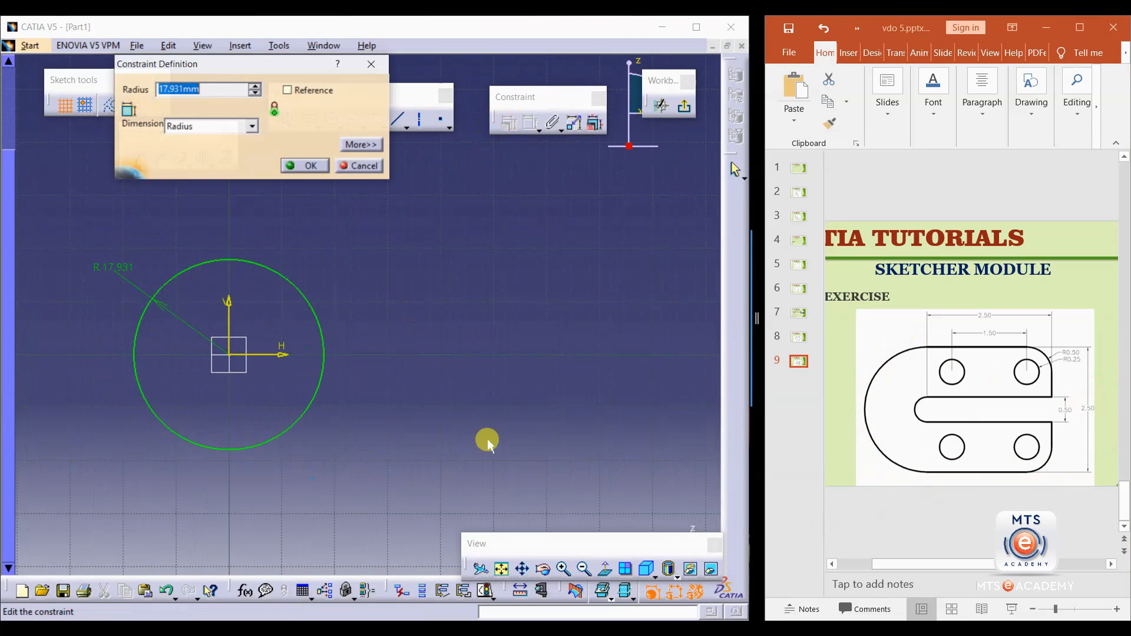
click(251, 126)
click(182, 151)
double_click(193, 88)
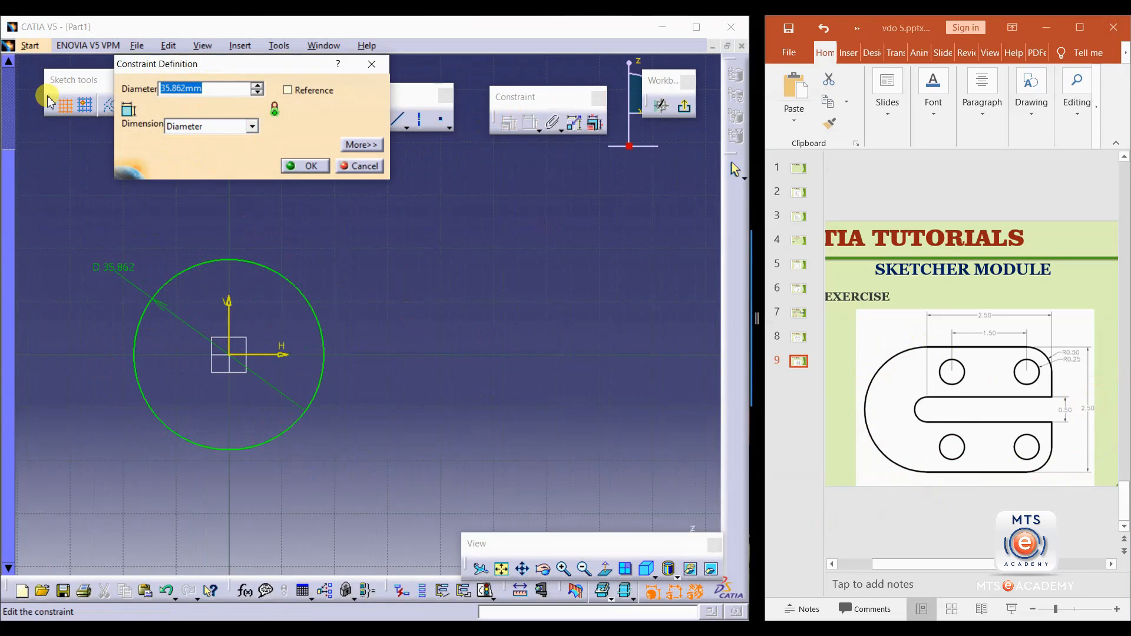
text(2.5)
key(Return)
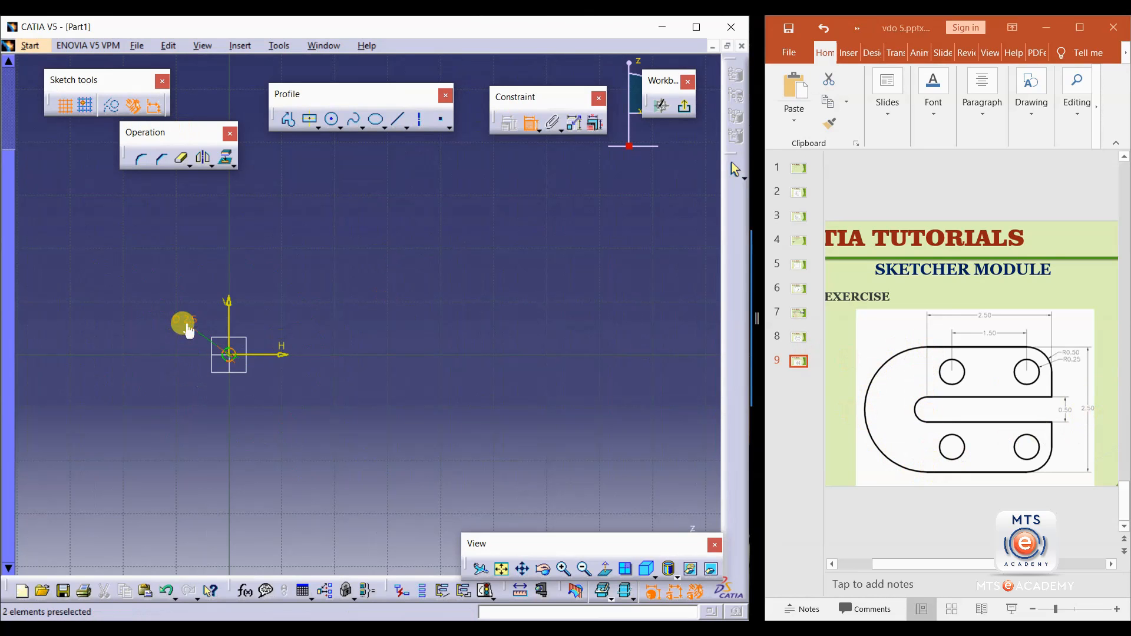
Sketch a closed slotted profile of lines and tangent arcs running from the circle's top point around to its bottom point.
mouse_move(210, 339)
middle_down()
mouse_move(207, 361)
mouse_move(214, 278)
mouse_move(154, 372)
mouse_move(327, 280)
mouse_move(341, 234)
middle_up()
mouse_move(200, 378)
middle_down()
mouse_move(299, 387)
mouse_move(318, 327)
middle_up()
middle_drag(170, 420, 250, 379)
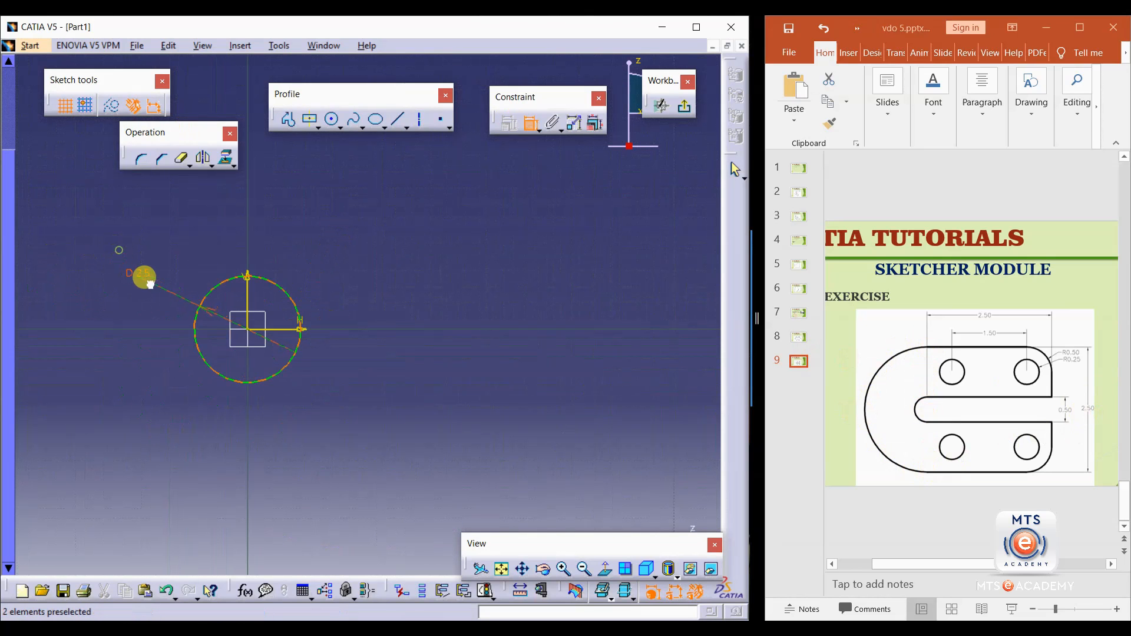
mouse_move(225, 396)
middle_down()
mouse_move(239, 296)
mouse_move(298, 403)
middle_up()
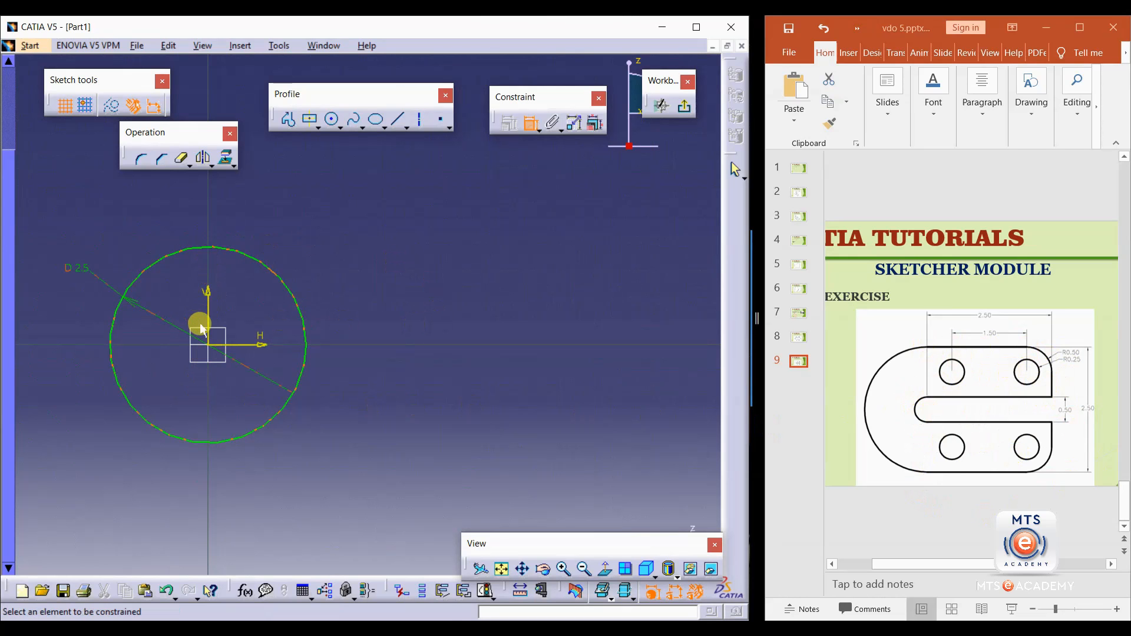
click(288, 120)
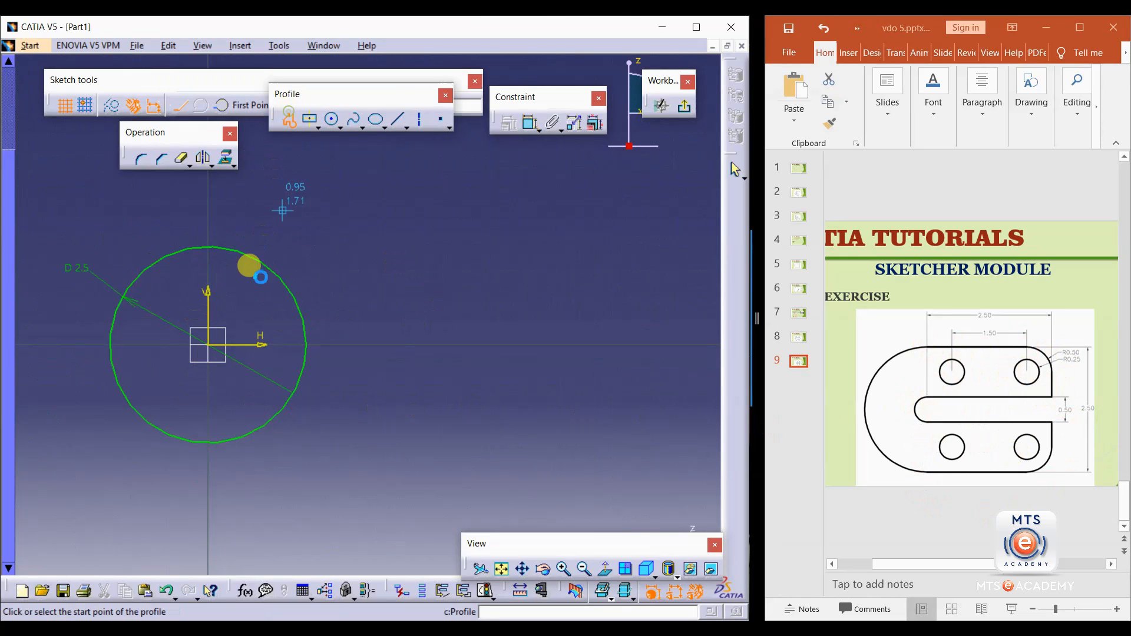
click(209, 246)
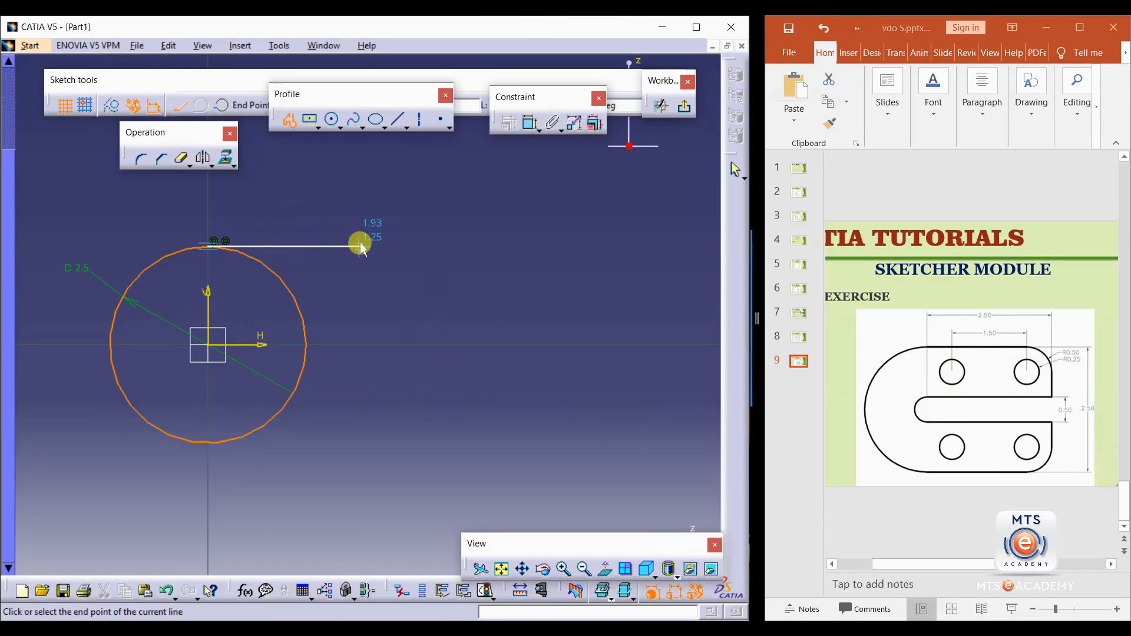
drag(366, 243, 433, 291)
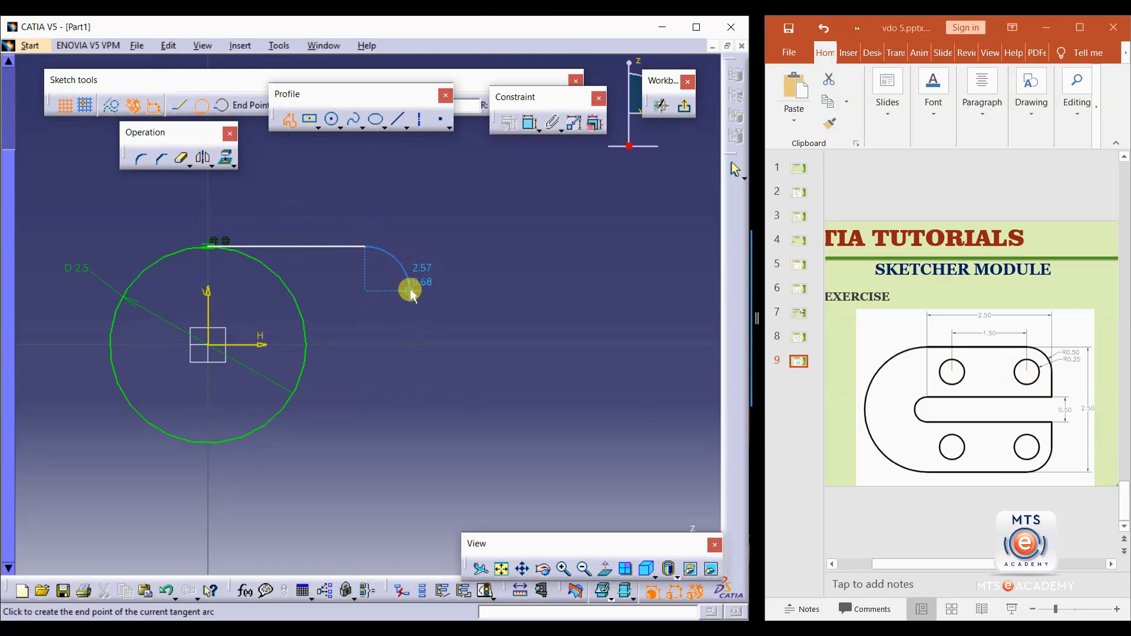
click(406, 284)
click(407, 322)
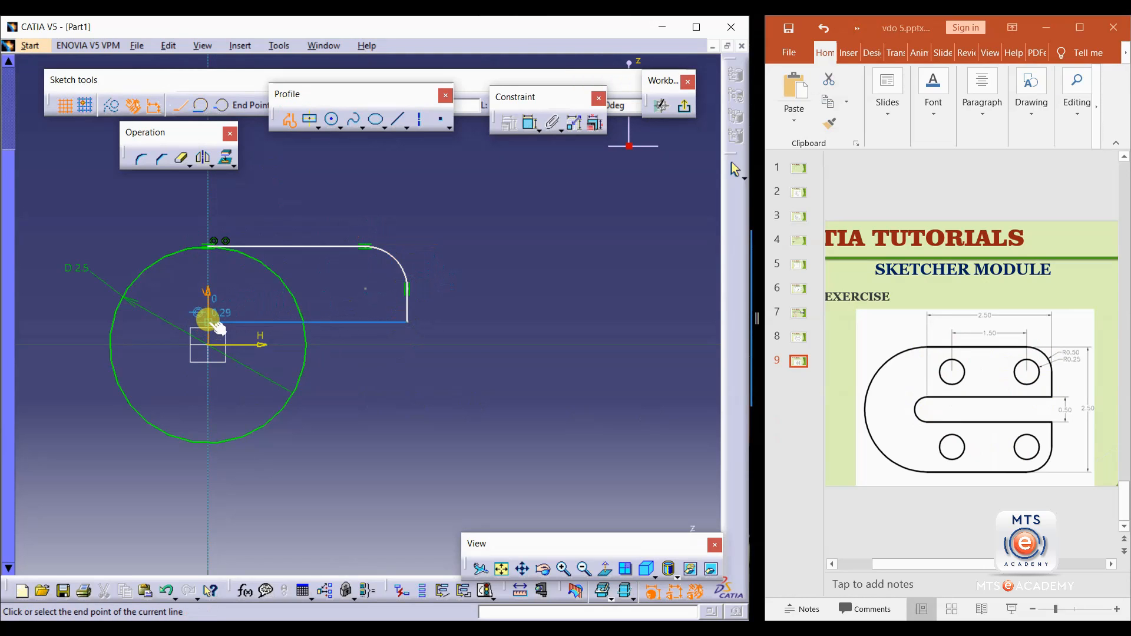
drag(208, 321, 161, 376)
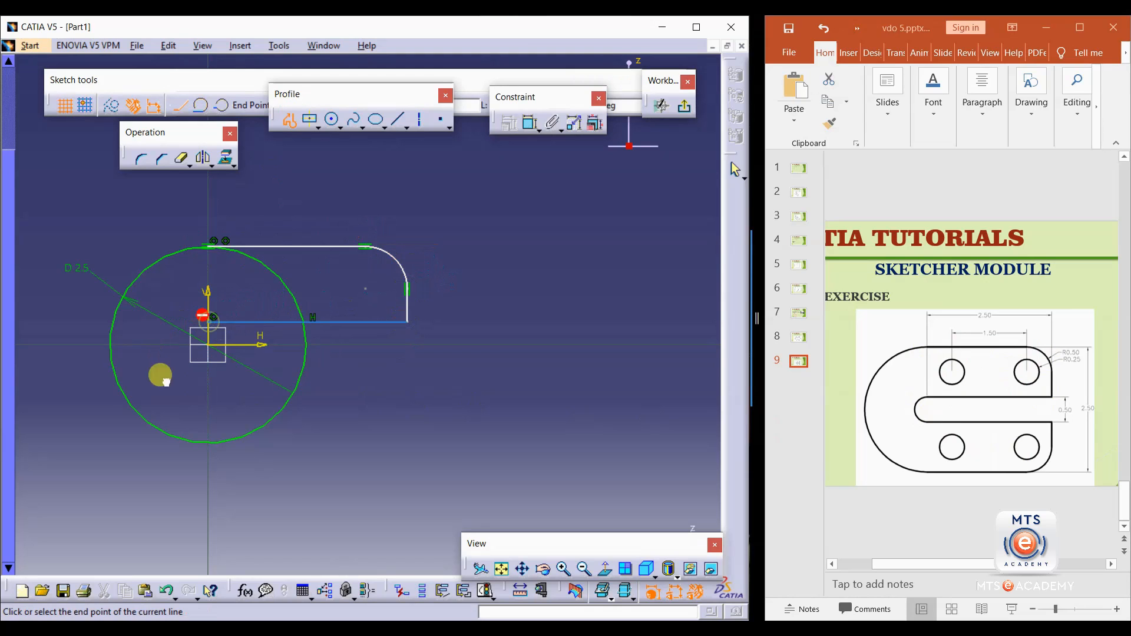
click(209, 374)
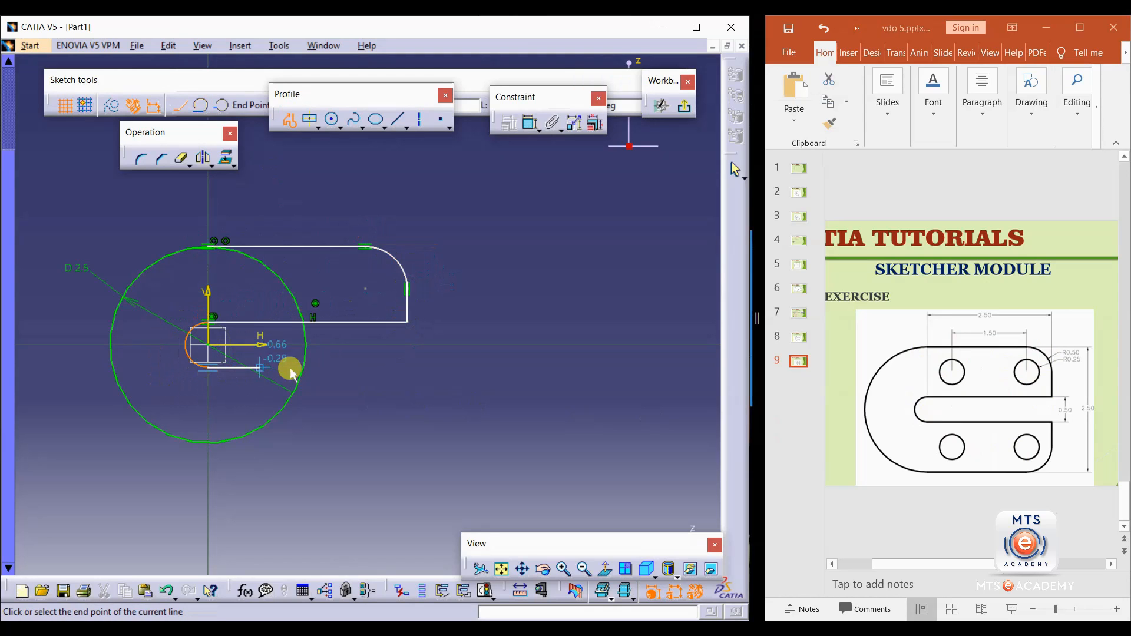
click(409, 369)
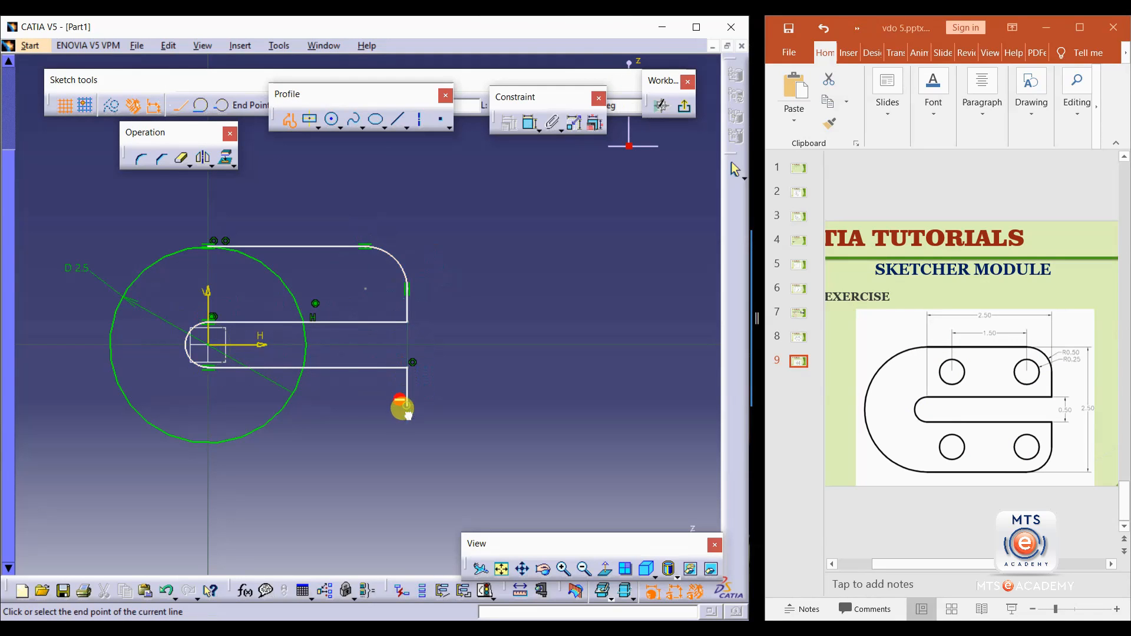
drag(375, 438, 368, 440)
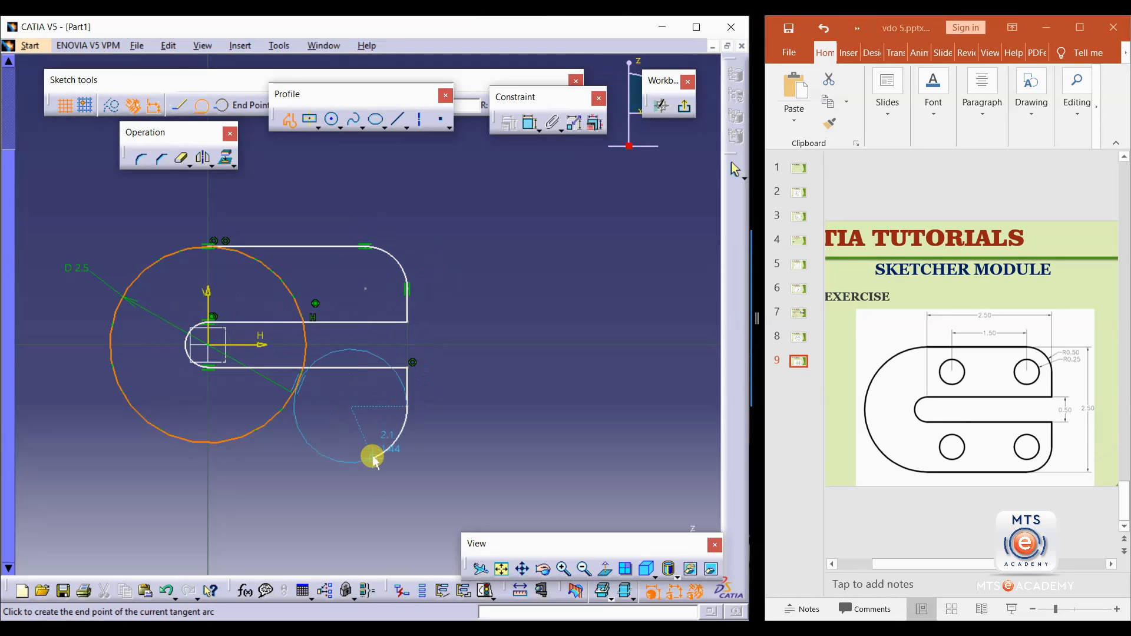
click(365, 449)
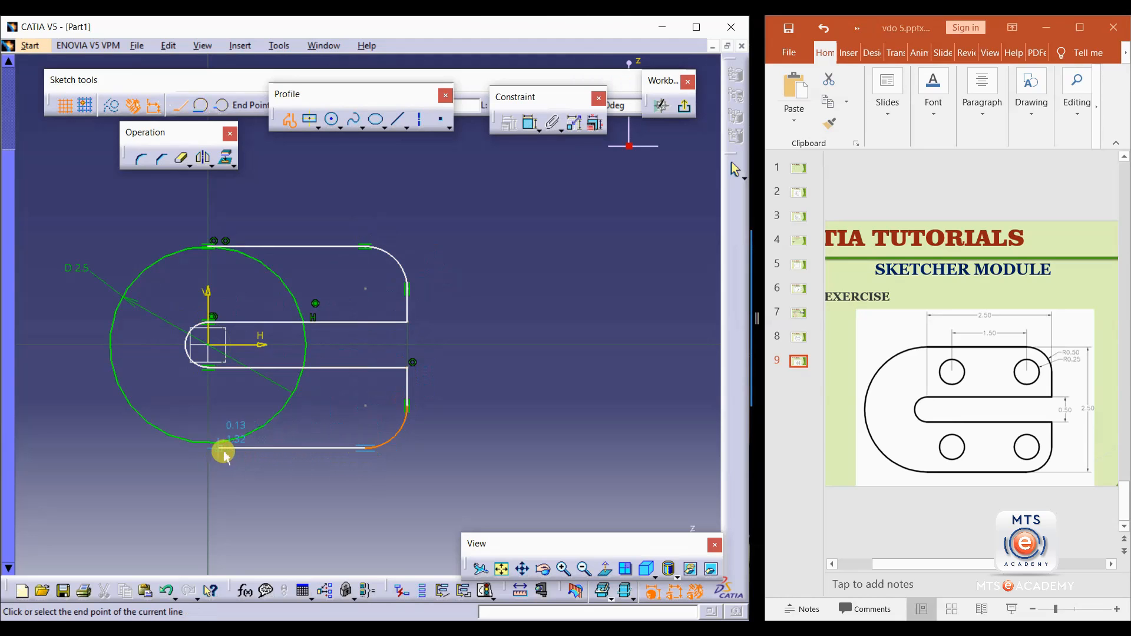
click(206, 441)
key(Escape)
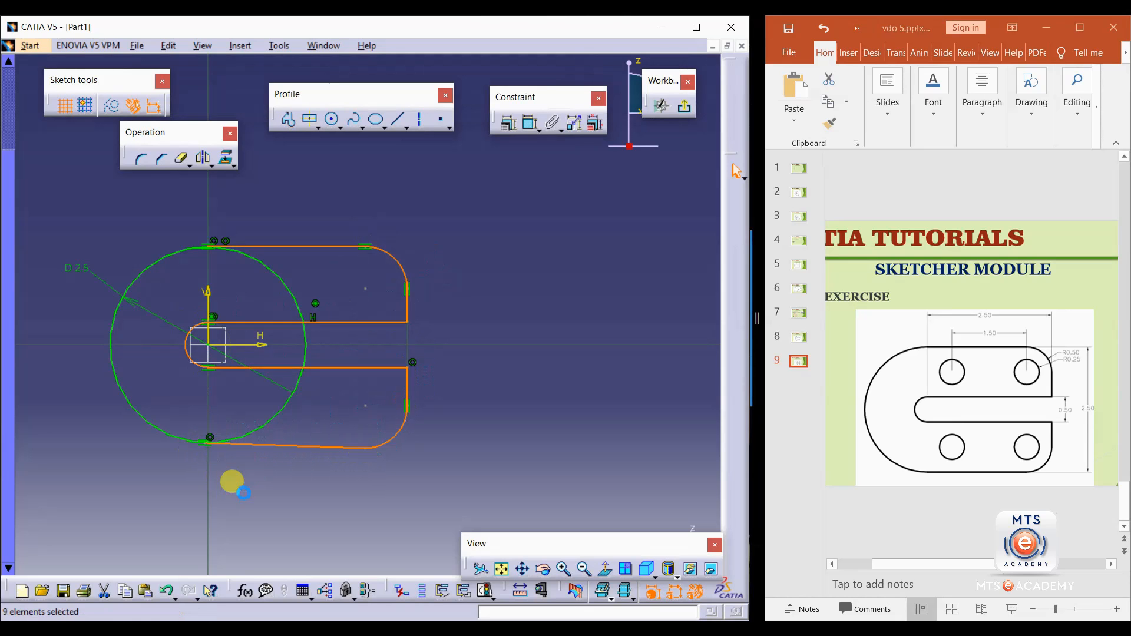
click(446, 476)
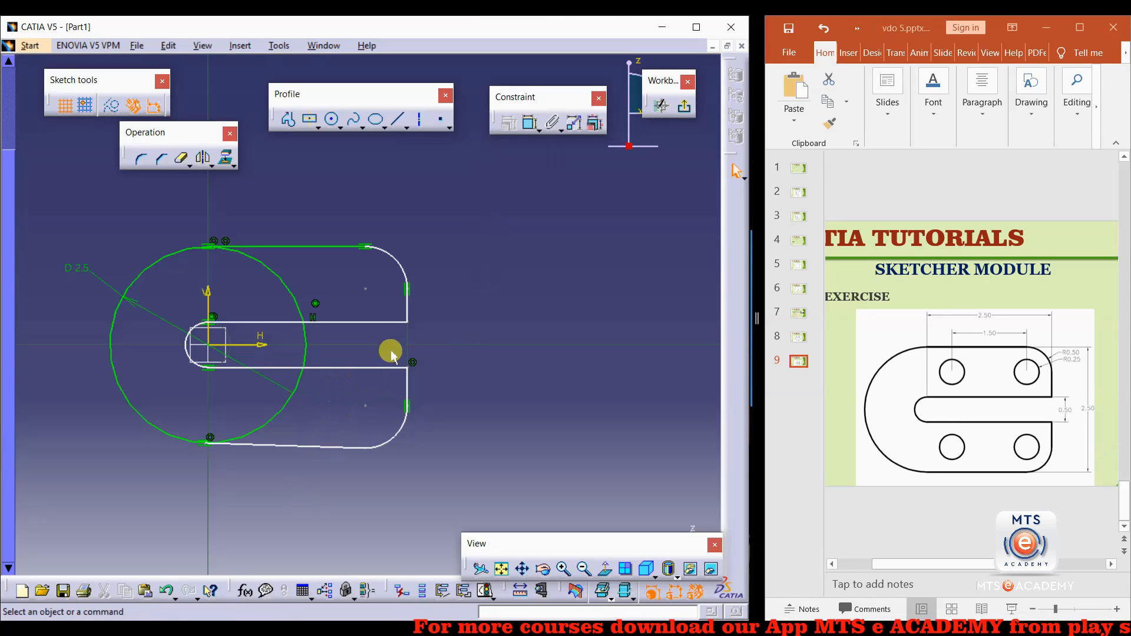
Constrain the profile's bottom line to be horizontal.
click(307, 446)
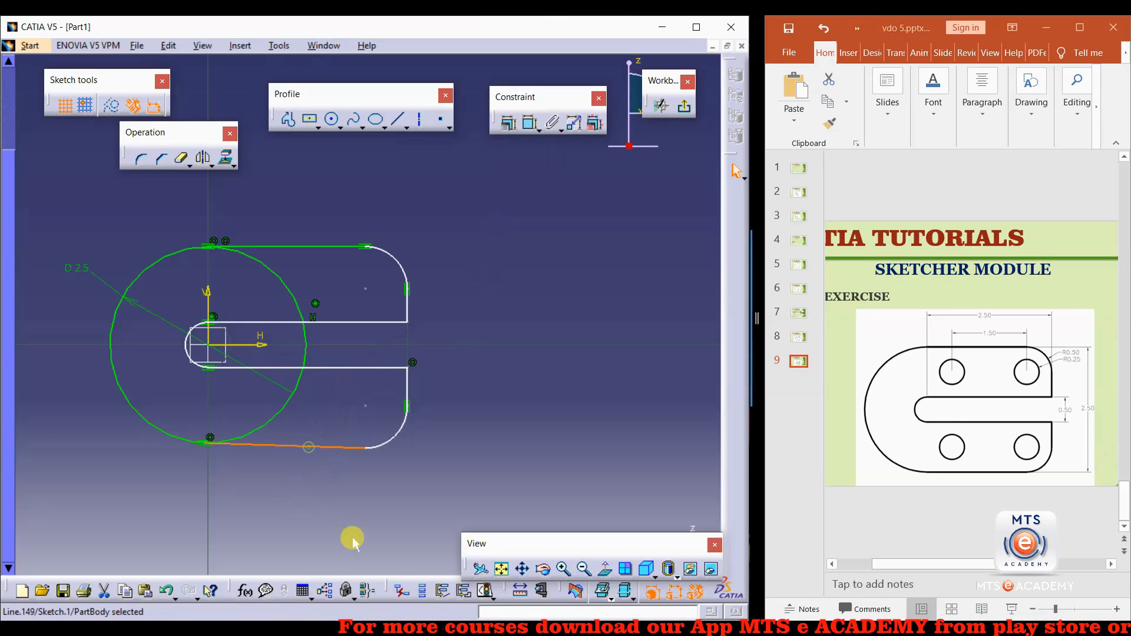
click(509, 123)
click(642, 270)
click(607, 332)
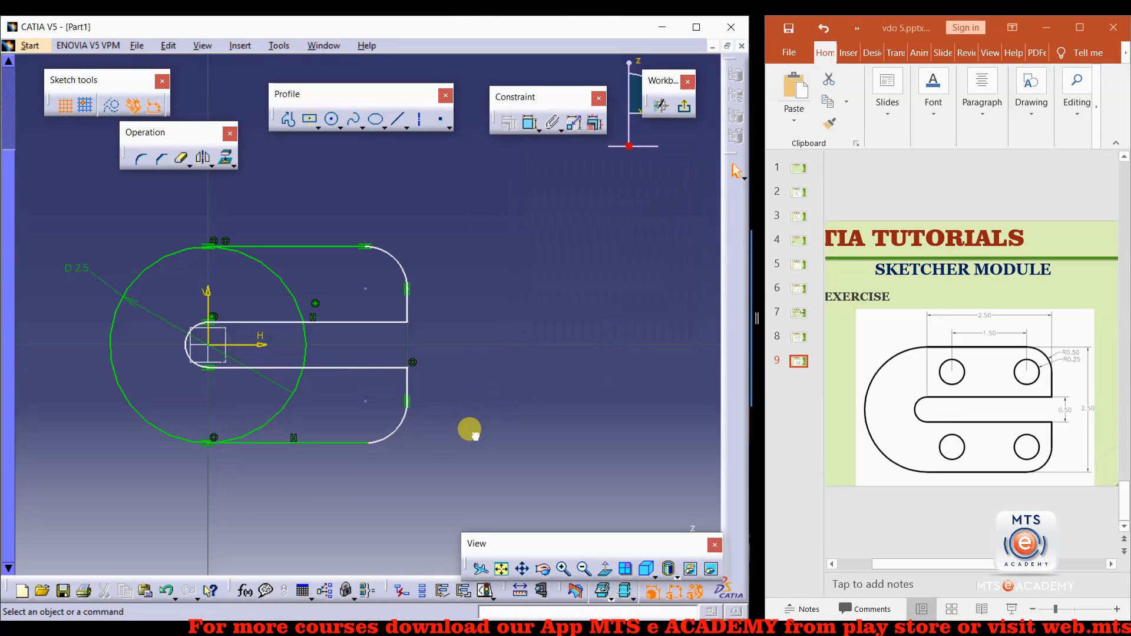
Make the bottom line tangent to the lower right arc.
click(359, 443)
ctrl+click(376, 439)
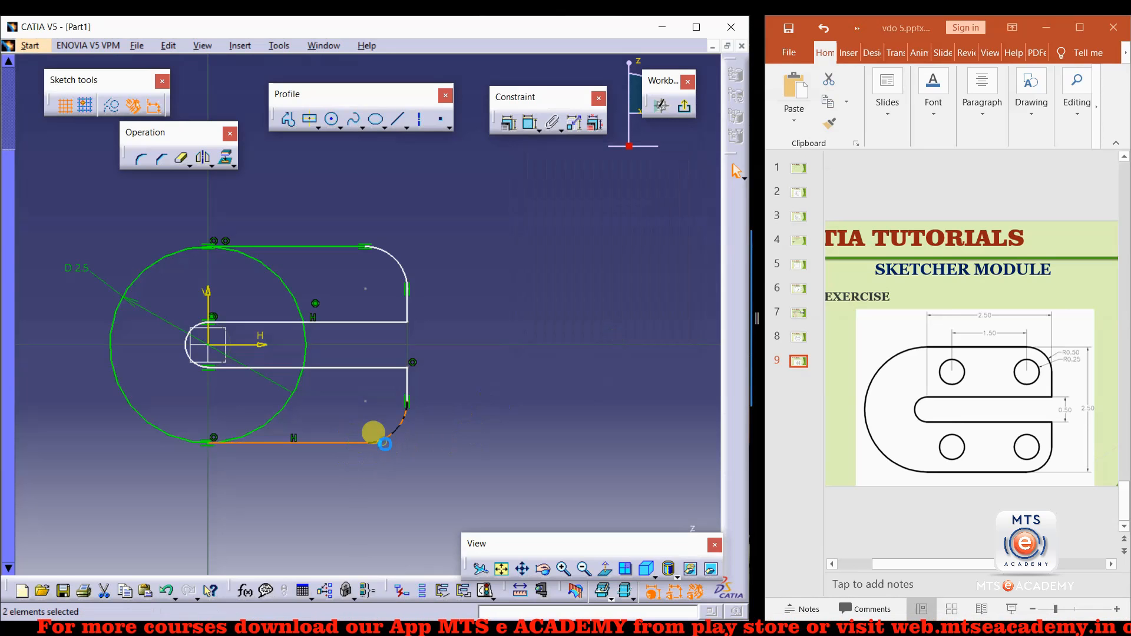
click(508, 122)
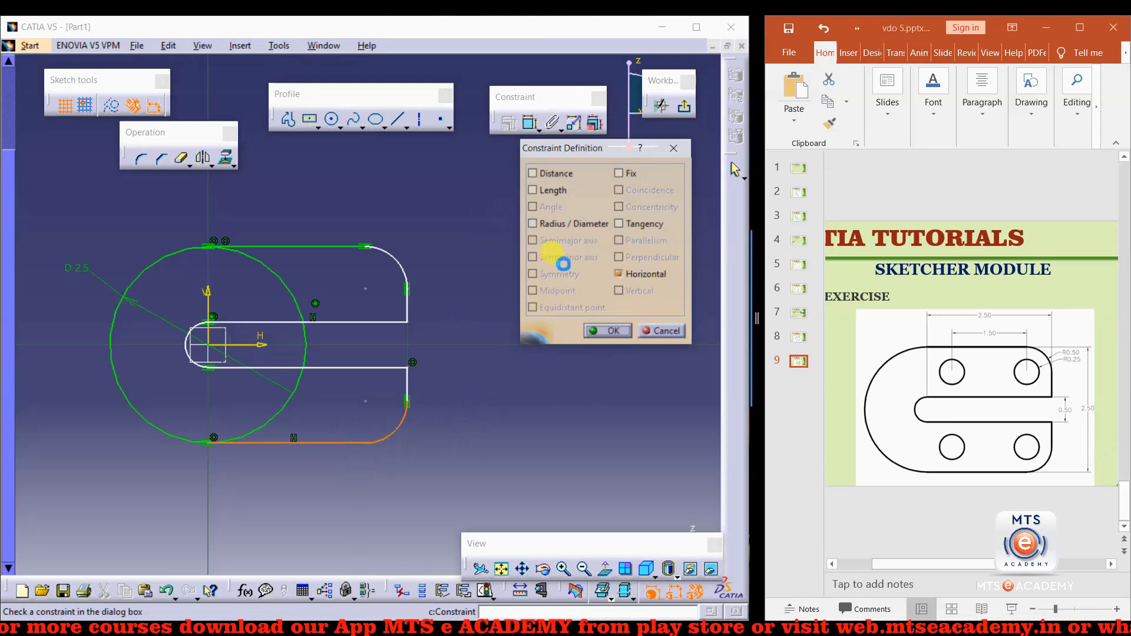
click(633, 228)
click(608, 332)
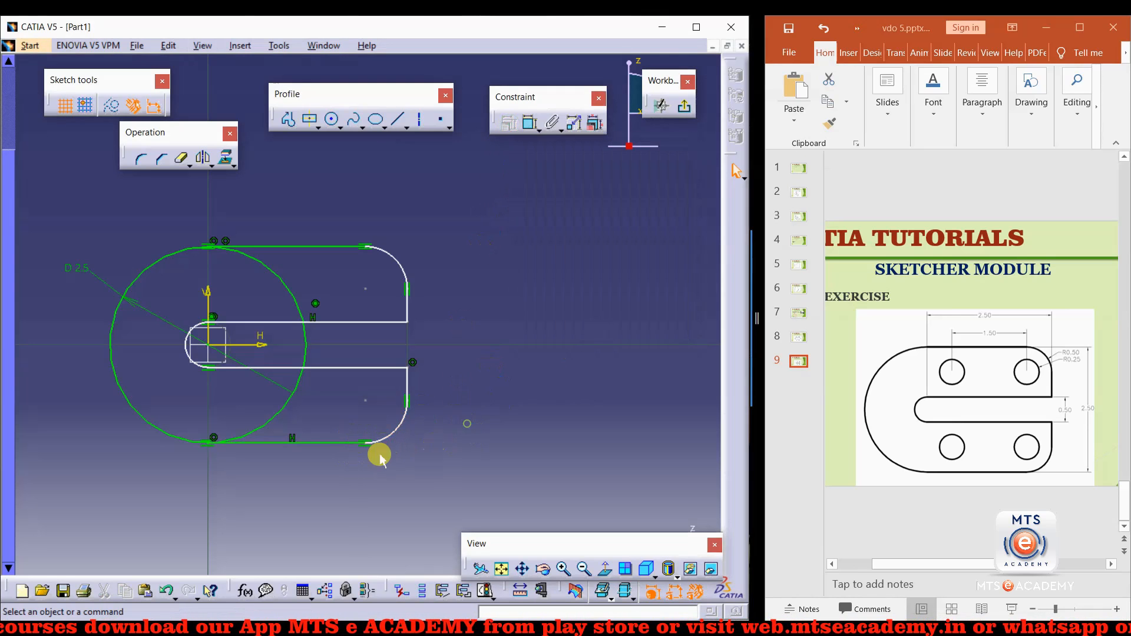
Constrain the slot's lower inner line to be horizontal.
click(333, 368)
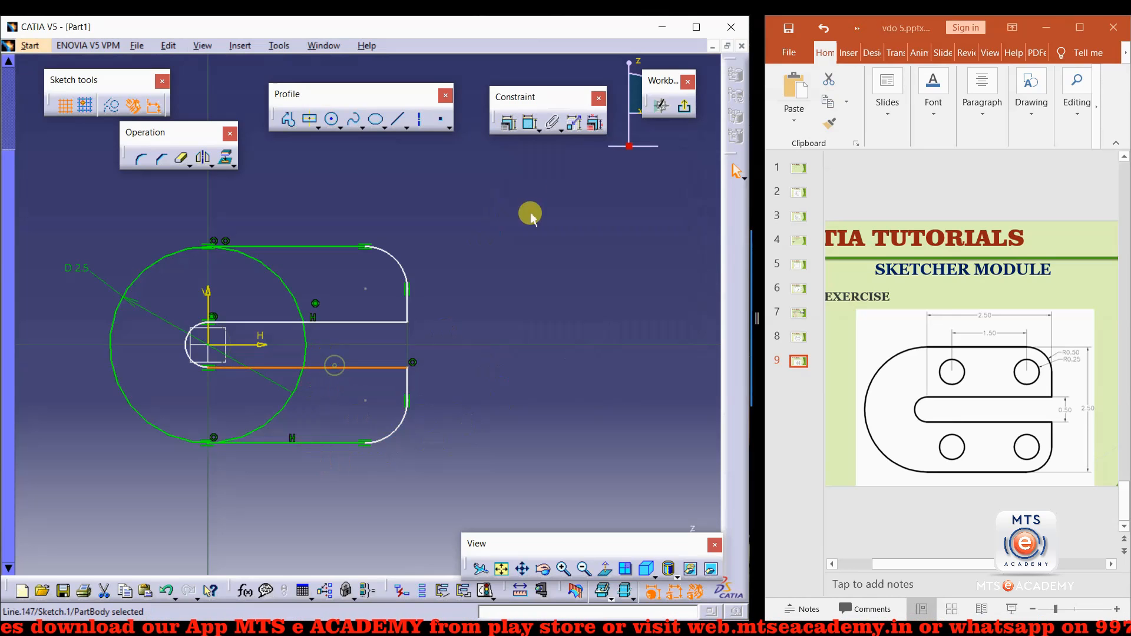
click(508, 122)
click(621, 275)
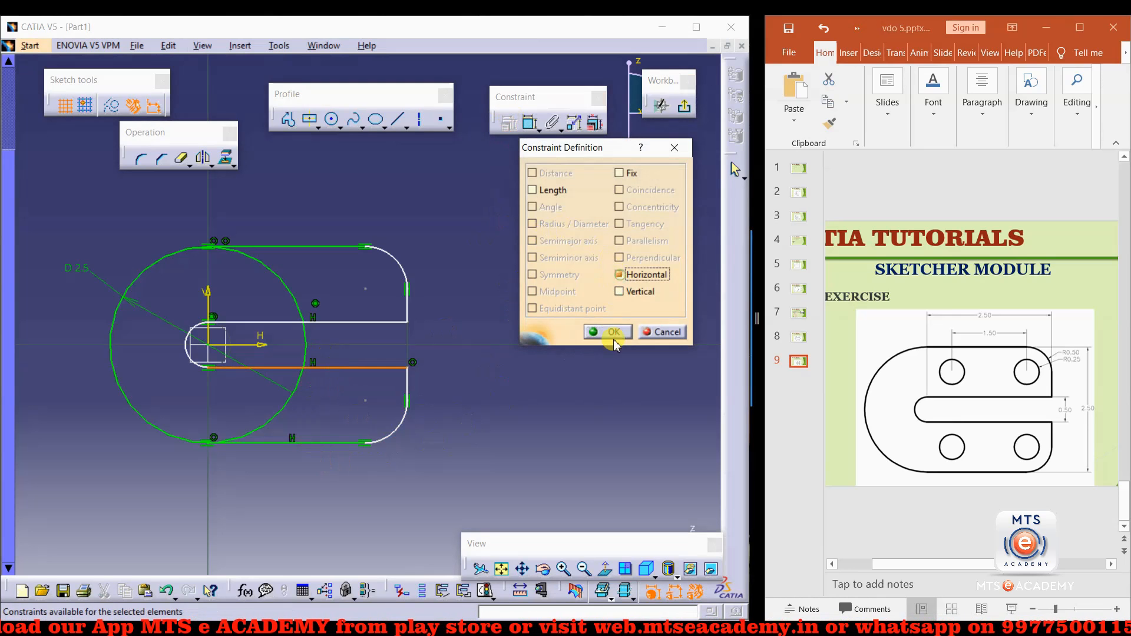
click(615, 331)
Constrain both short right-side edge lines of the profile to be vertical.
click(407, 309)
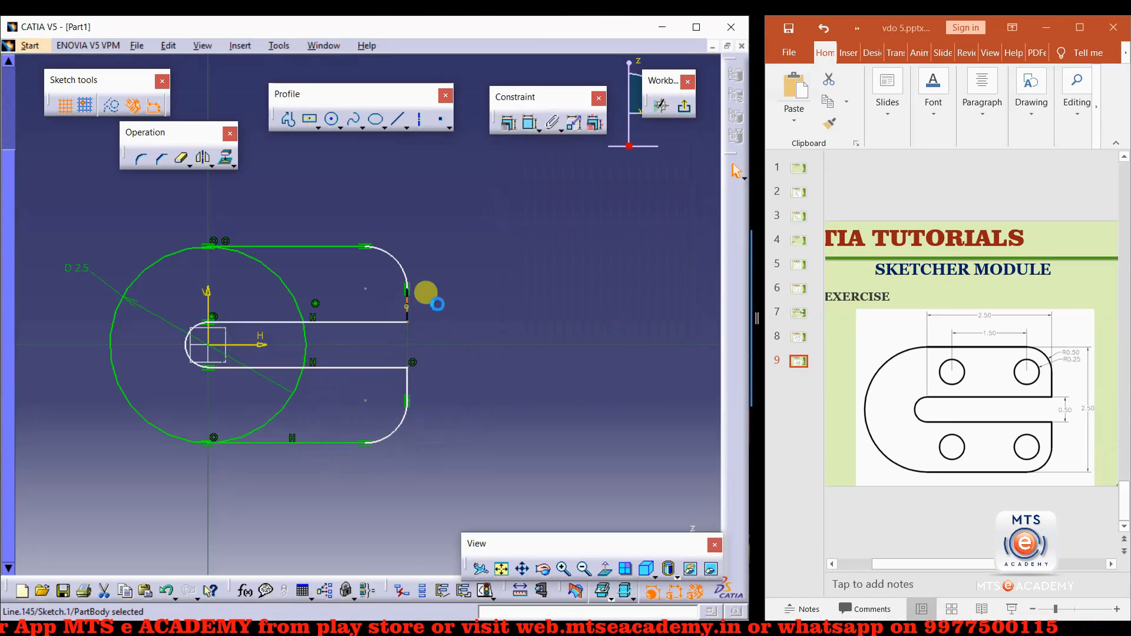
click(510, 135)
click(619, 292)
click(607, 331)
click(406, 380)
click(510, 123)
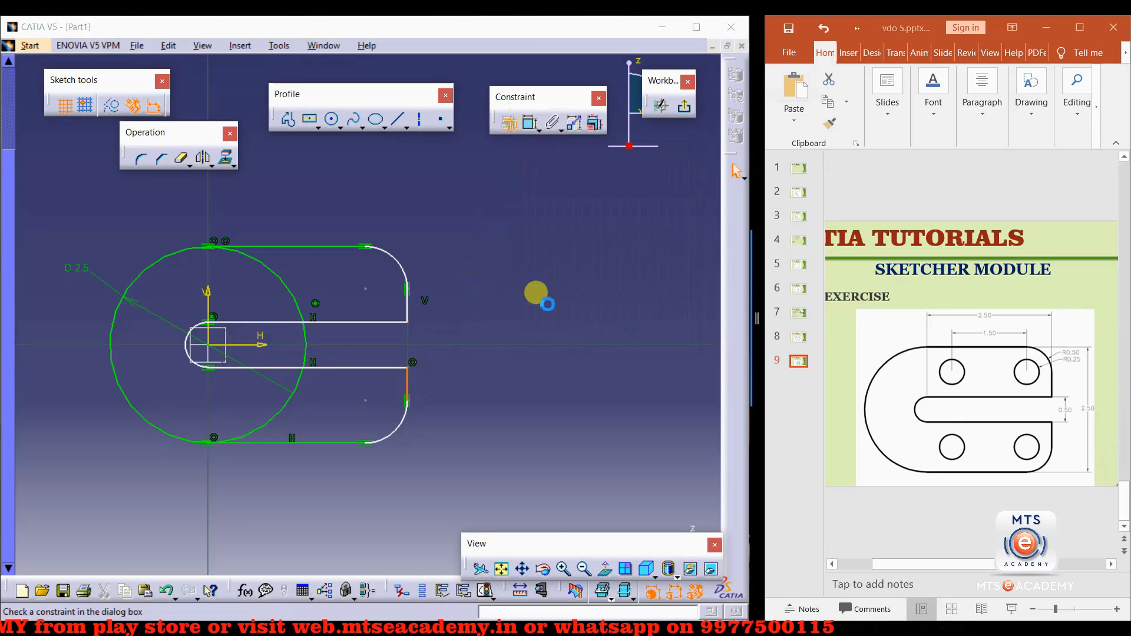
click(617, 293)
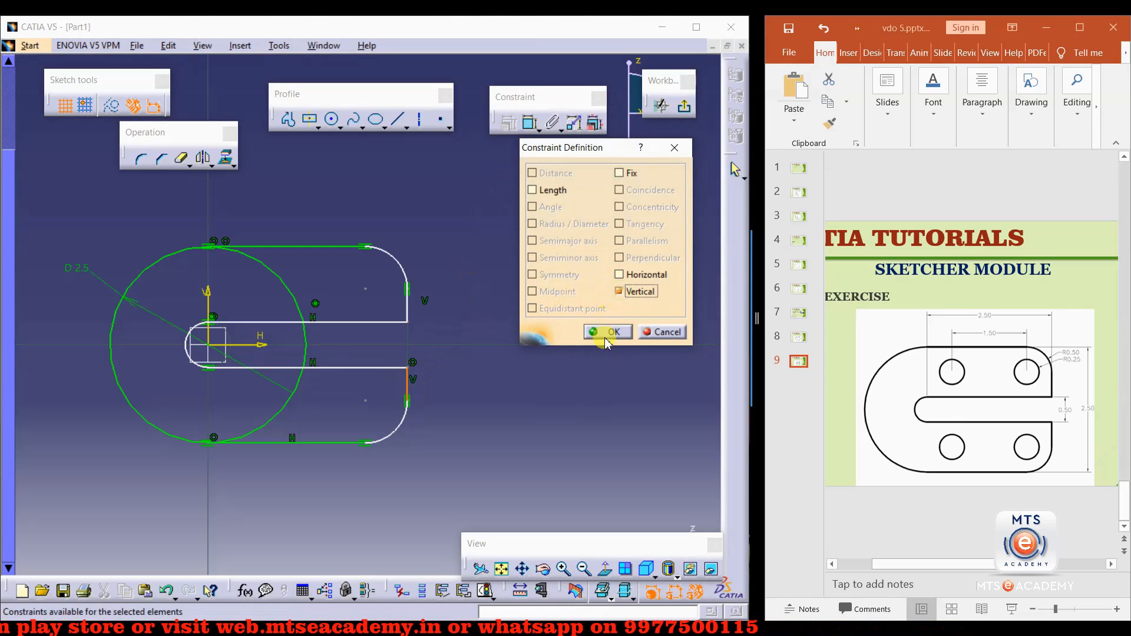
click(604, 332)
Dimension the upper right arc's radius and set it to 0.5 mm.
click(529, 122)
click(392, 254)
double_click(419, 229)
text(.5mm)
key(Return)
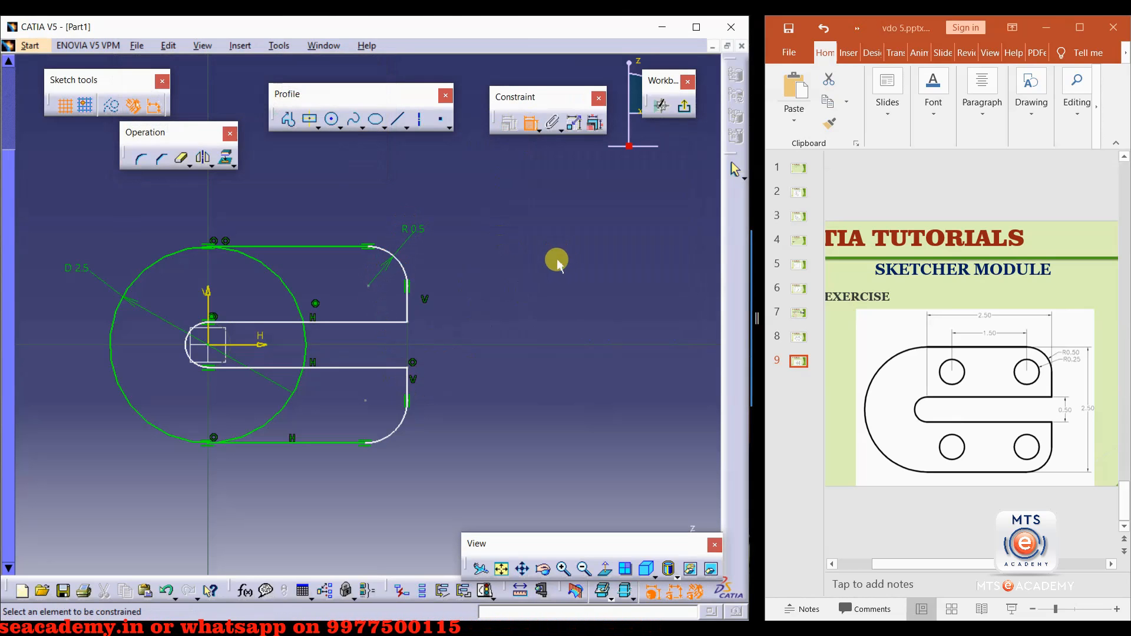
Dimension the distance from the vertical axis to the profile's upper right edge line and set it to 2.5 mm.
click(411, 308)
click(209, 306)
double_click(296, 206)
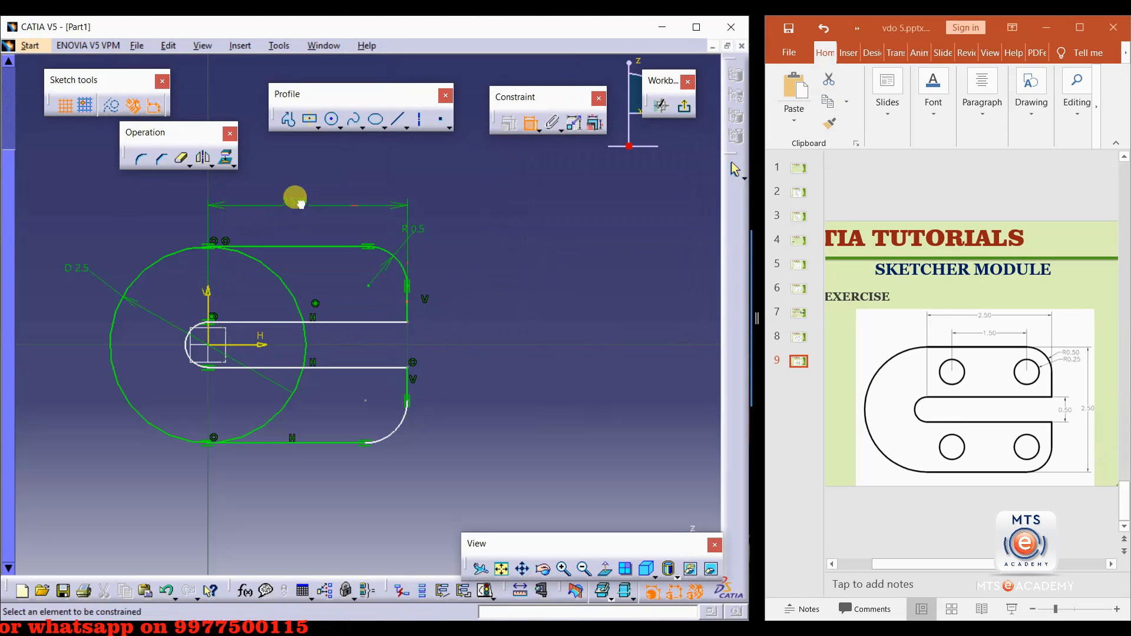
text(2.5)
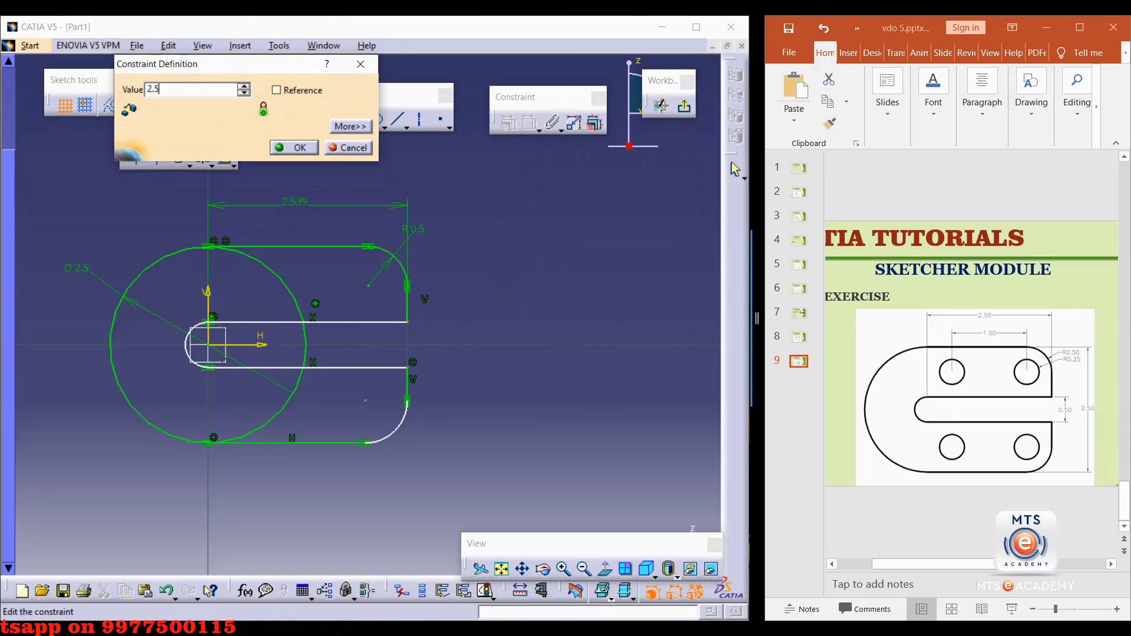
key(Return)
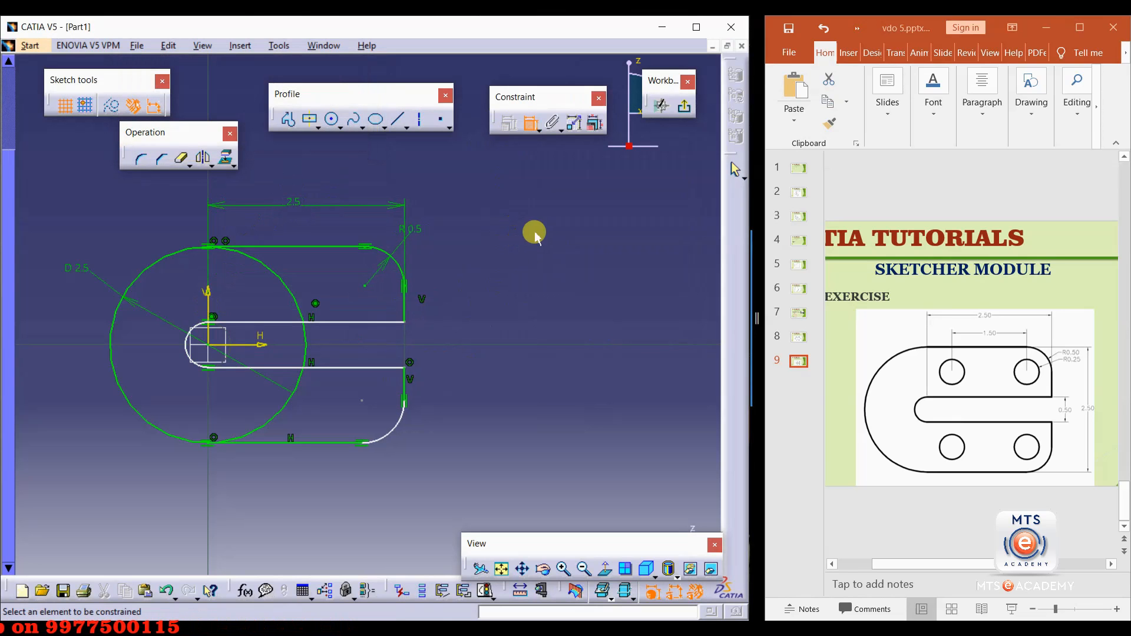
Dimension the slot's width between its two inner lines and set it to 0.5 mm.
click(259, 322)
click(283, 372)
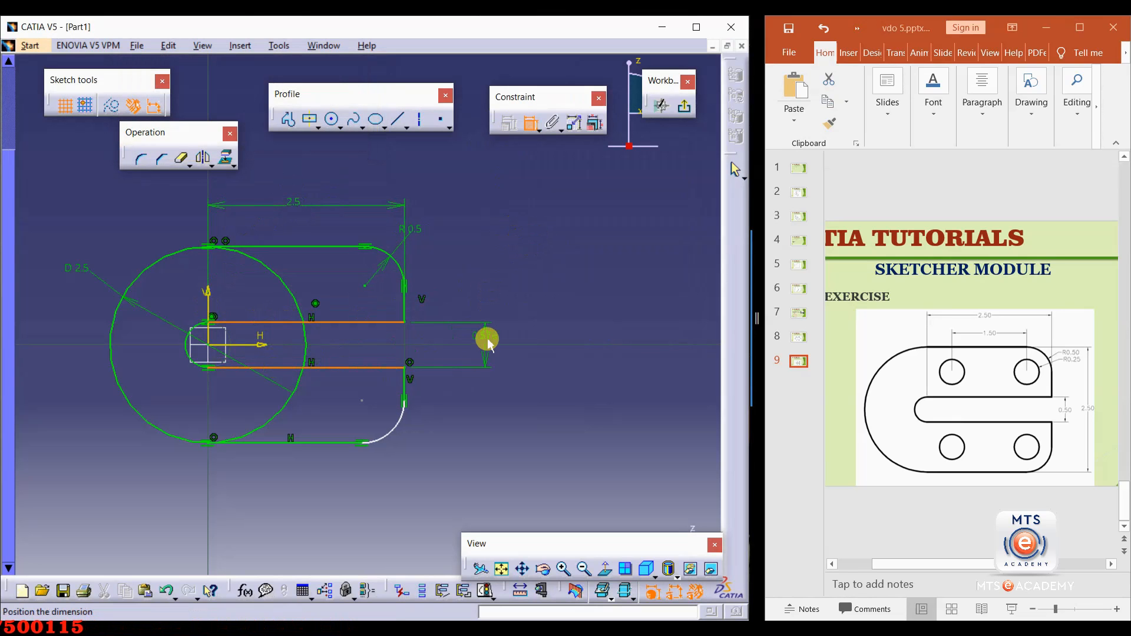
double_click(485, 325)
text(0.5)
key(Return)
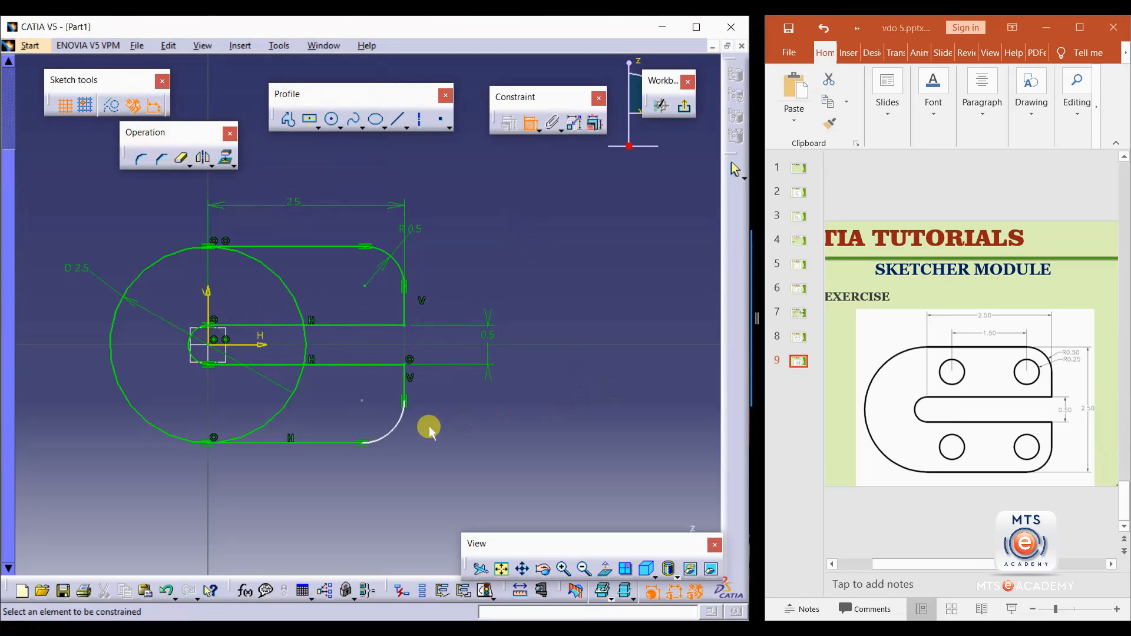
Undo the last constraint change.
click(390, 444)
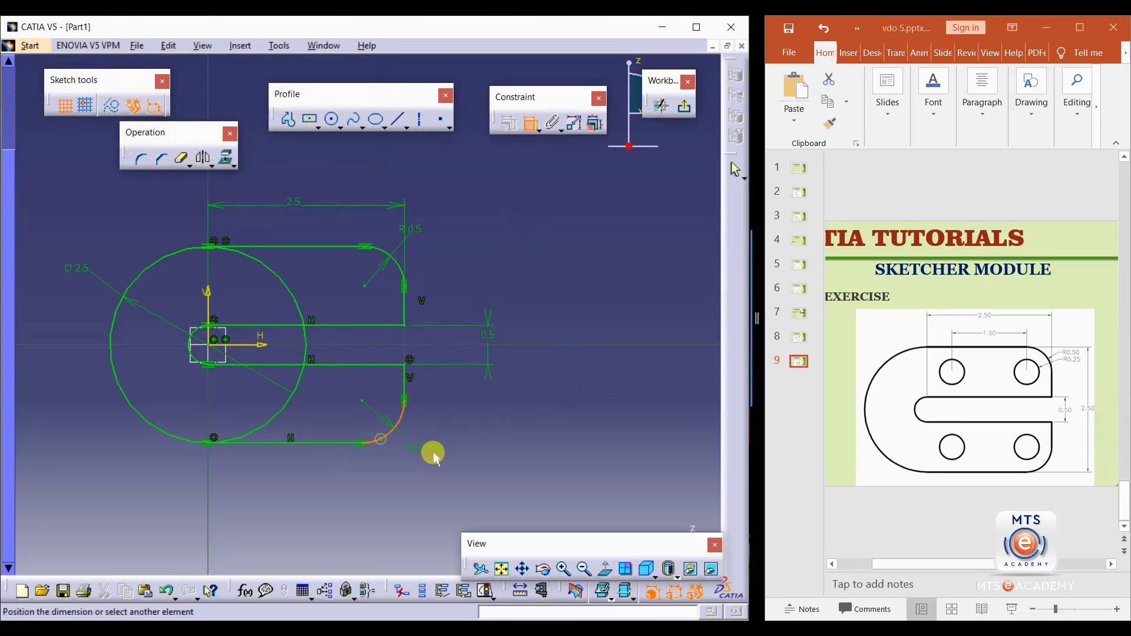
key(ctrl+z)
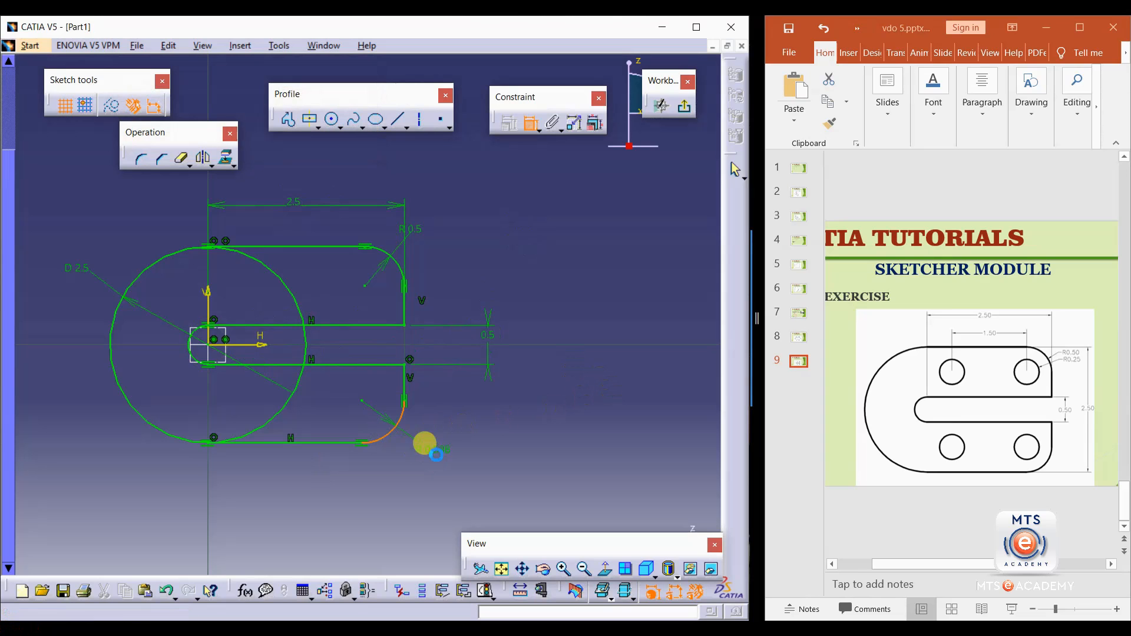
Make the two right-side arcs symmetric about the horizontal axis.
click(392, 429)
ctrl+click(411, 271)
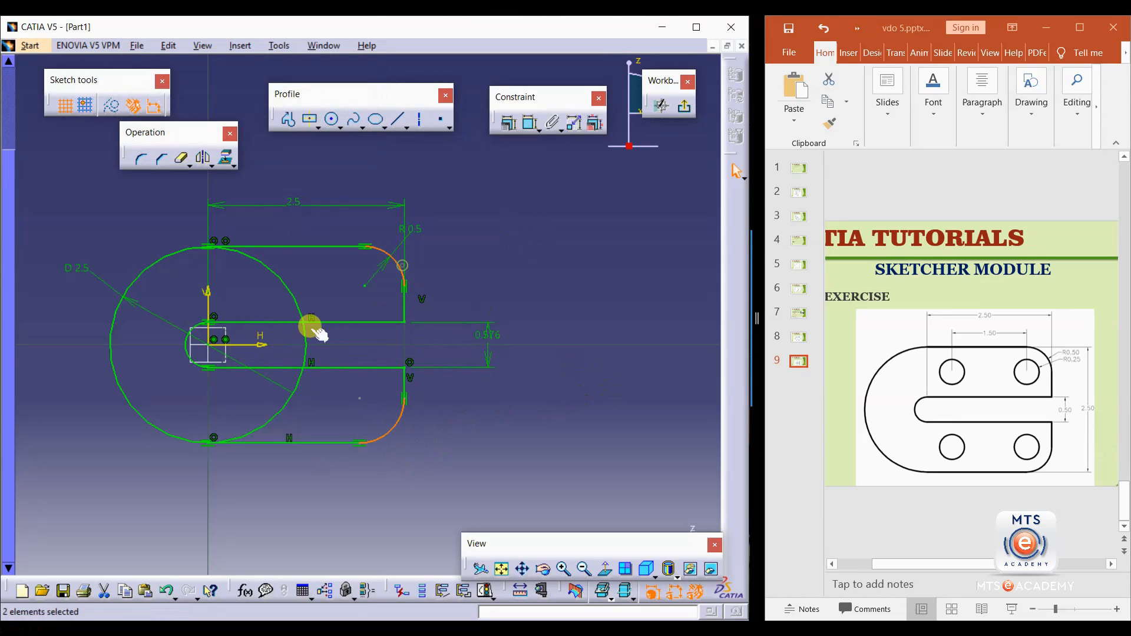
ctrl+click(254, 344)
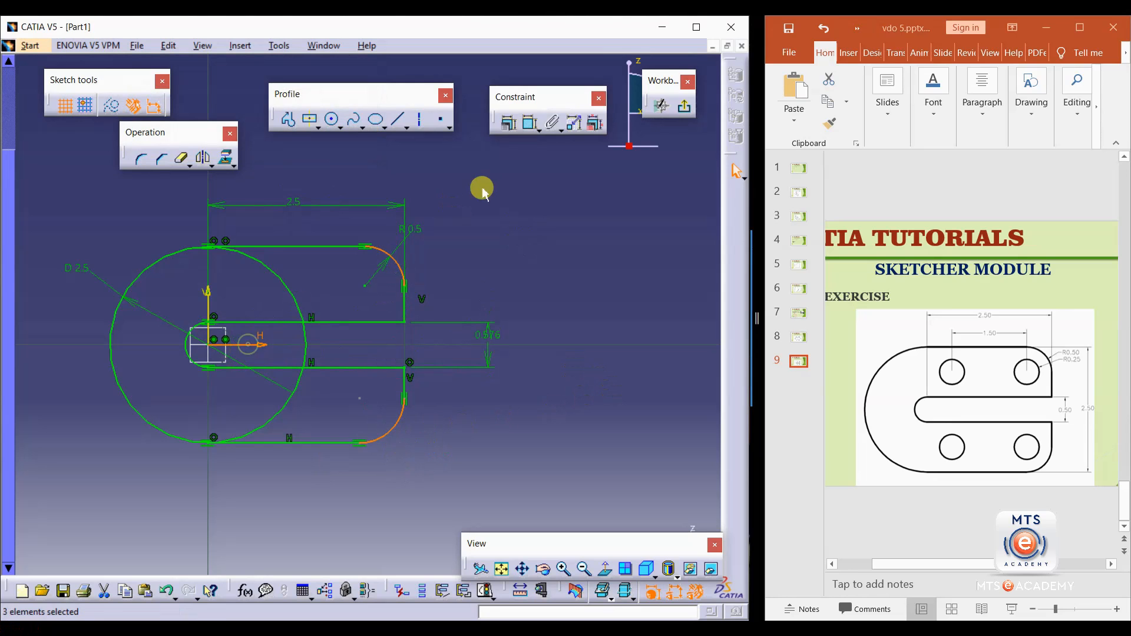
click(507, 124)
click(607, 332)
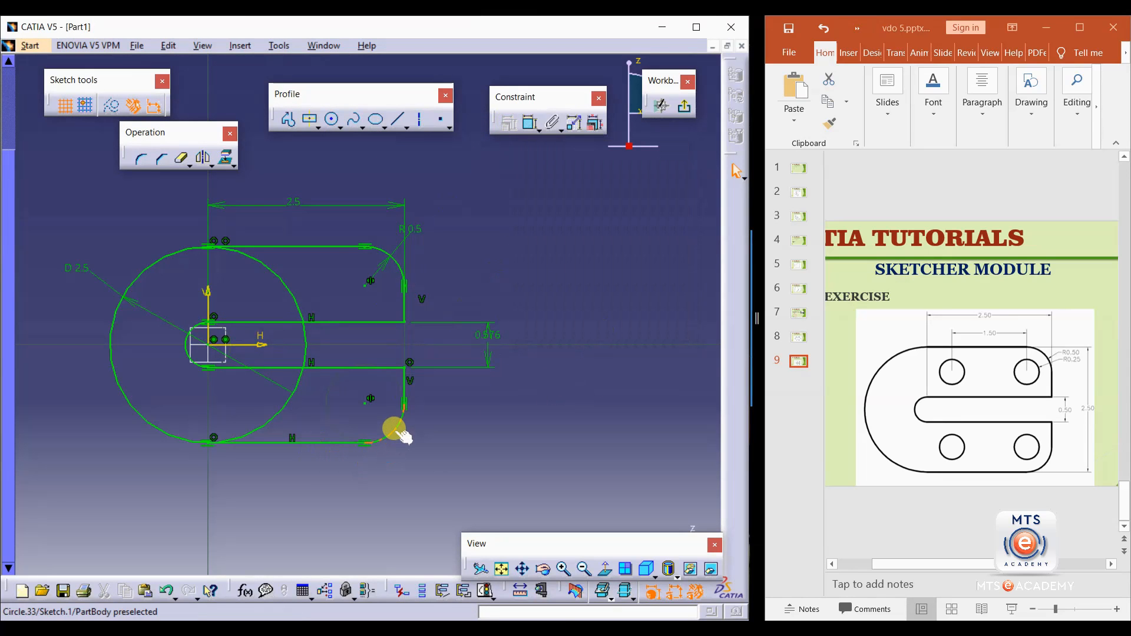
double_click(412, 229)
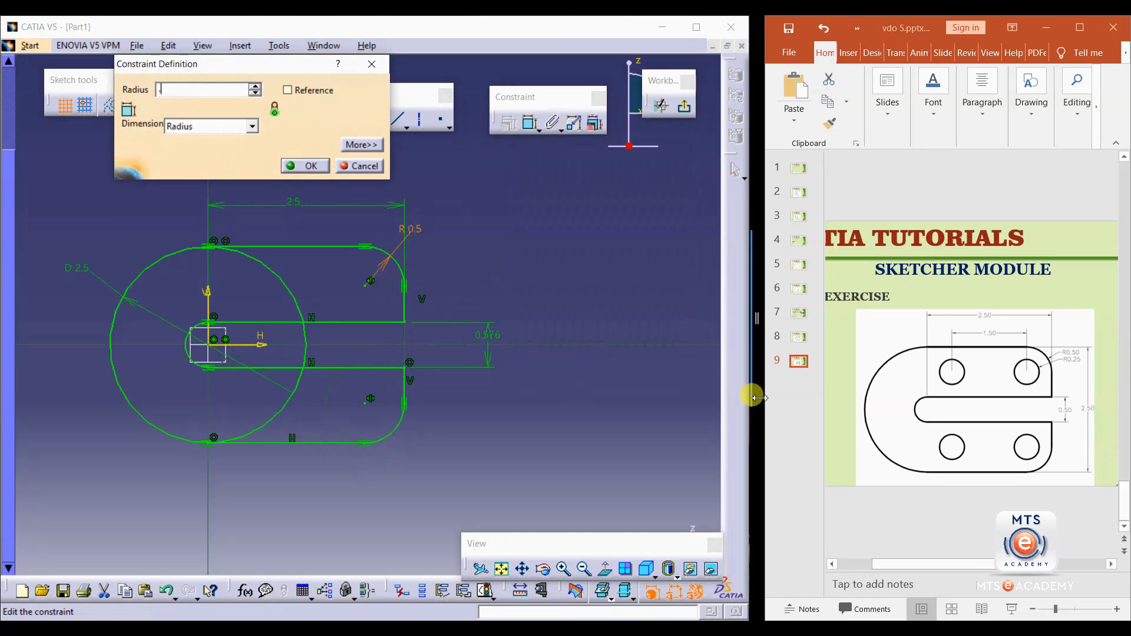
key(Return)
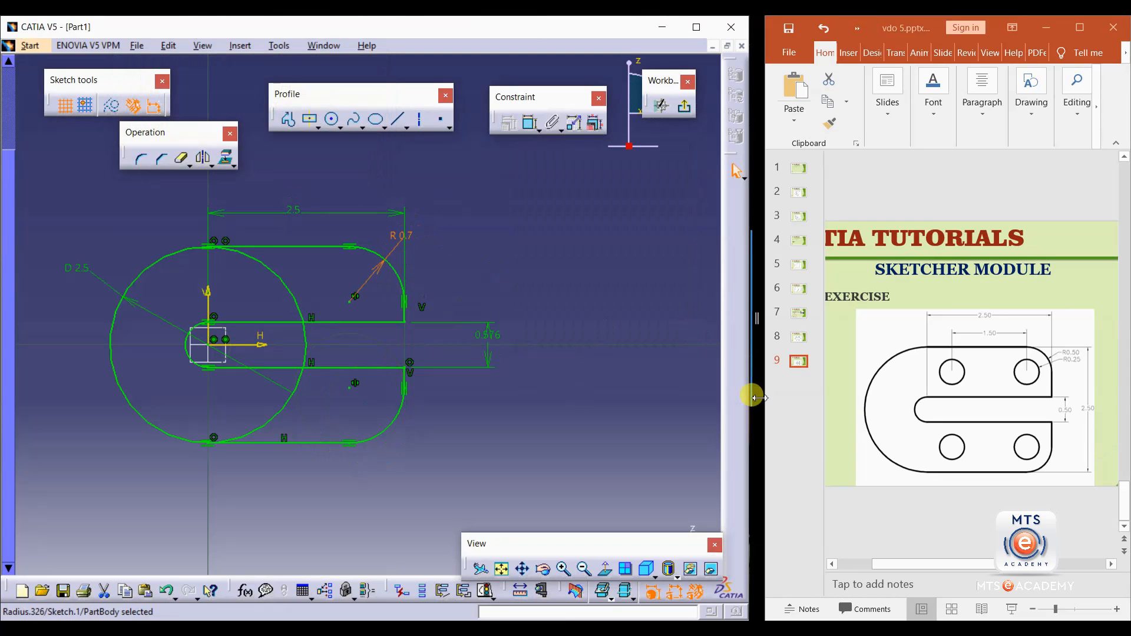
key(ctrl+z)
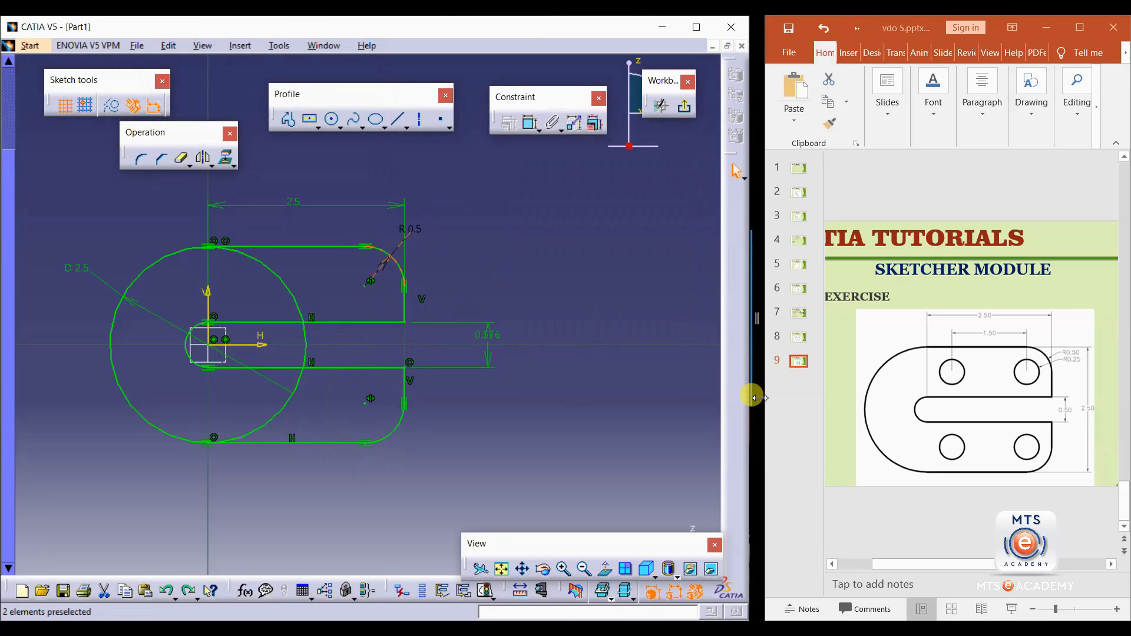
Quick Trim away the large circle's portions lying inside the slotted profile.
click(481, 257)
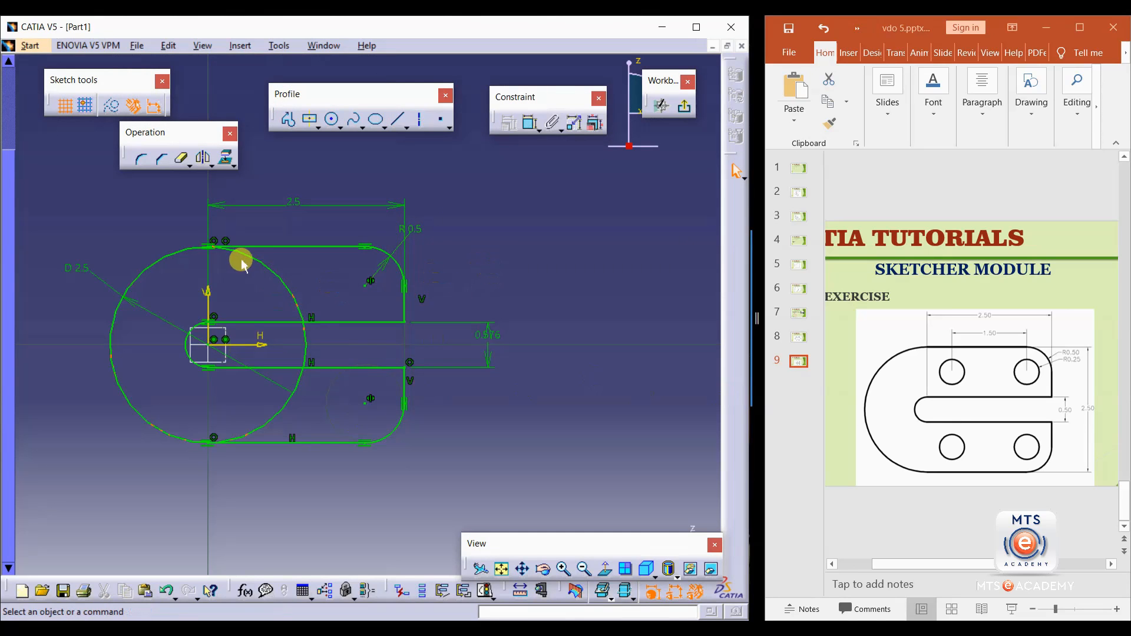
click(182, 158)
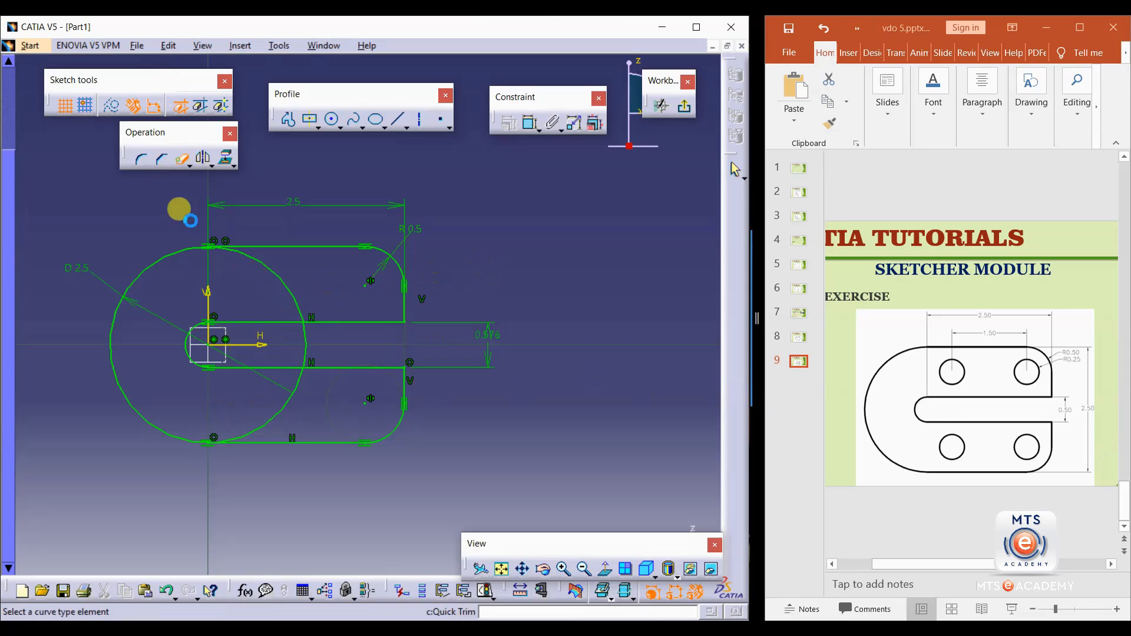
click(293, 295)
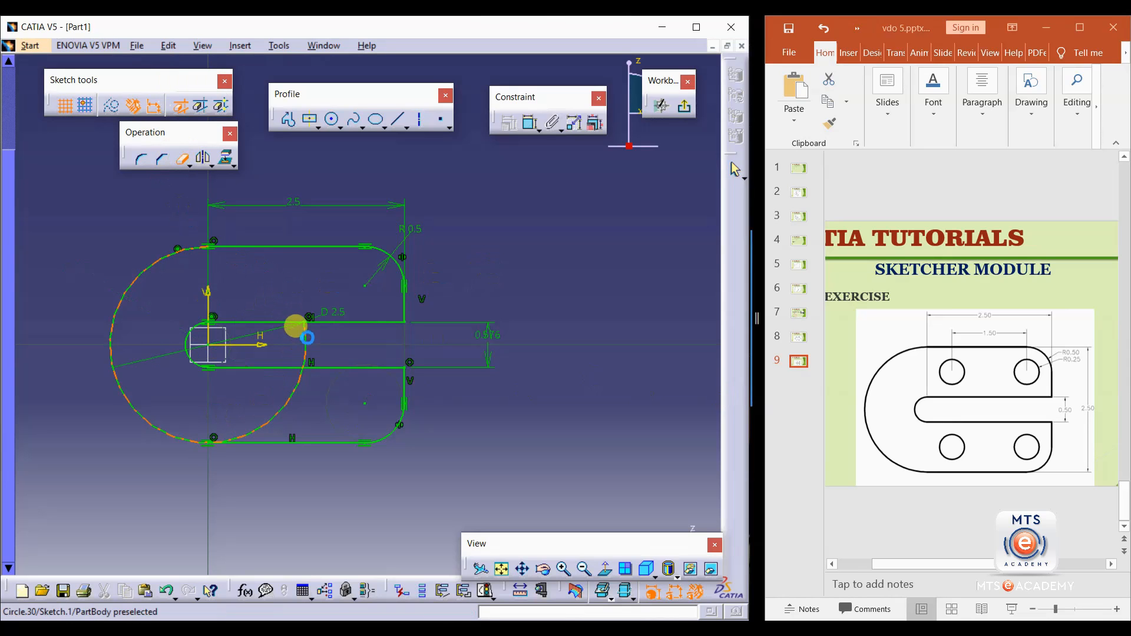
click(301, 398)
mouse_move(477, 403)
middle_down()
mouse_move(473, 384)
mouse_move(447, 385)
mouse_move(532, 412)
middle_up()
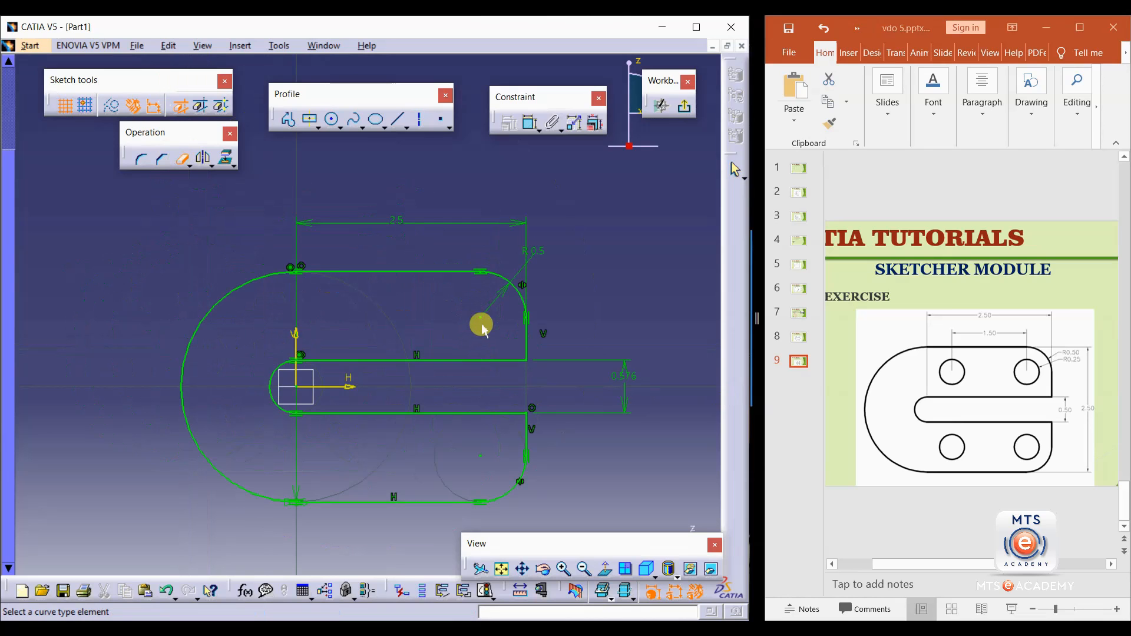
Draw a small circle of about 0.28 mm radius inside the upper right lobe.
click(332, 120)
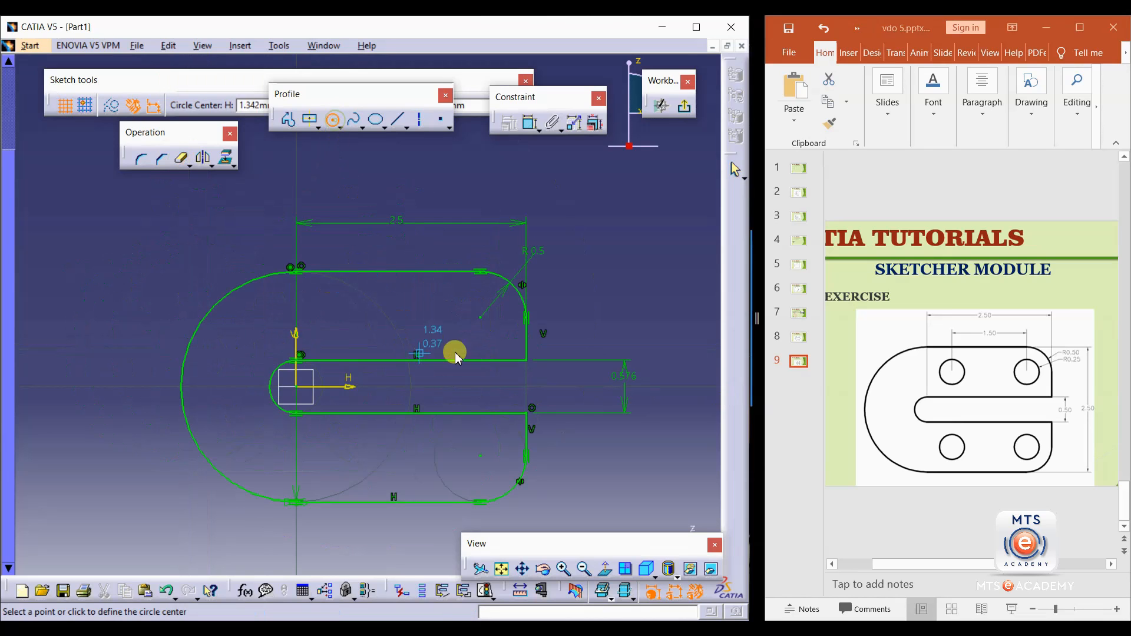
click(480, 318)
click(482, 291)
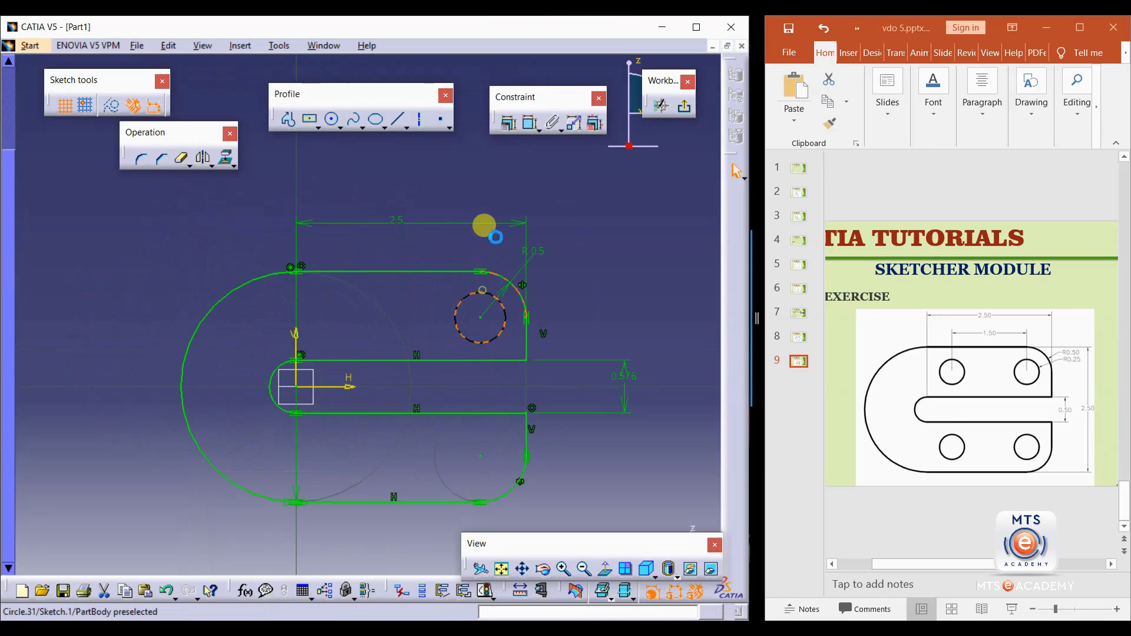
Dimension the small circle's radius and set it to 0.25 mm.
click(530, 122)
double_click(594, 290)
click(252, 126)
click(227, 146)
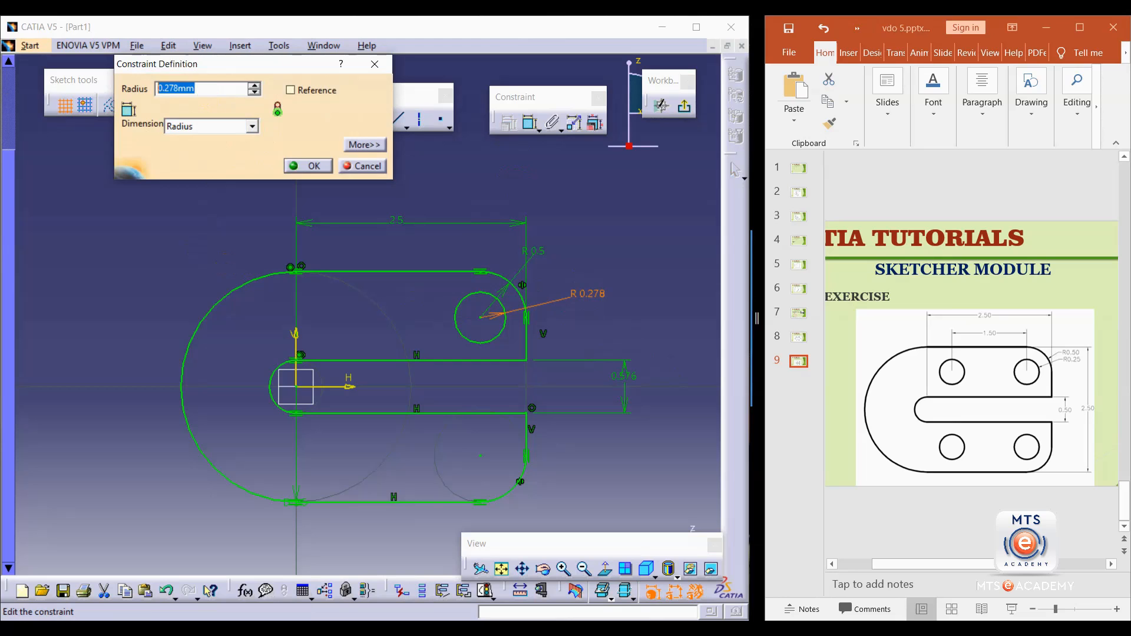
text(25)
key(Return)
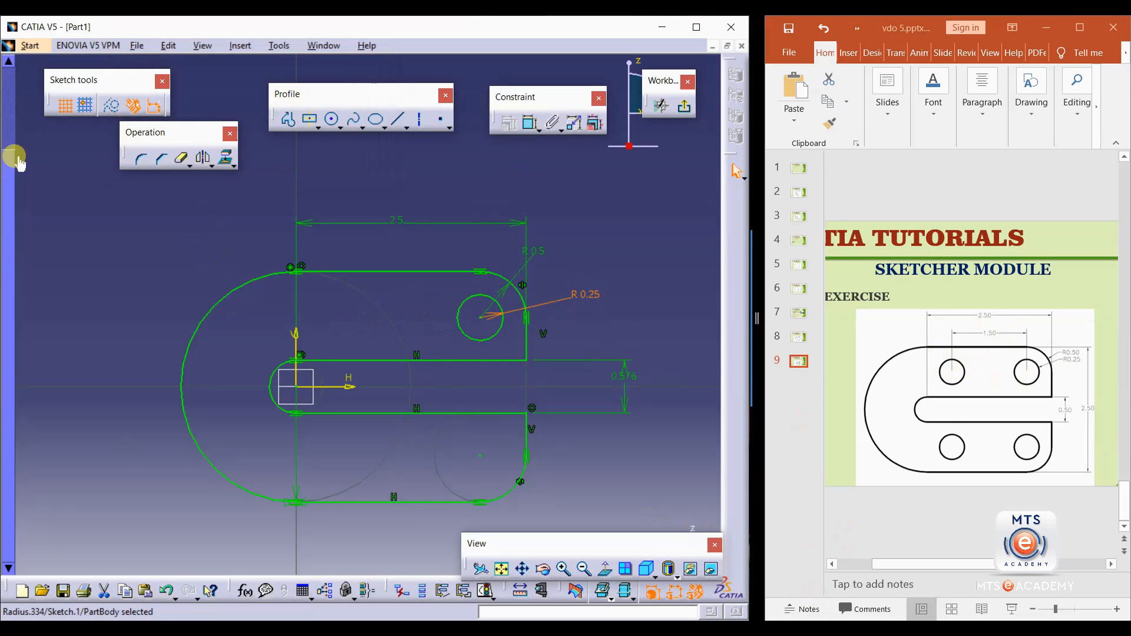
Draw a horizontal axis line from the small circle's center toward the left.
click(332, 119)
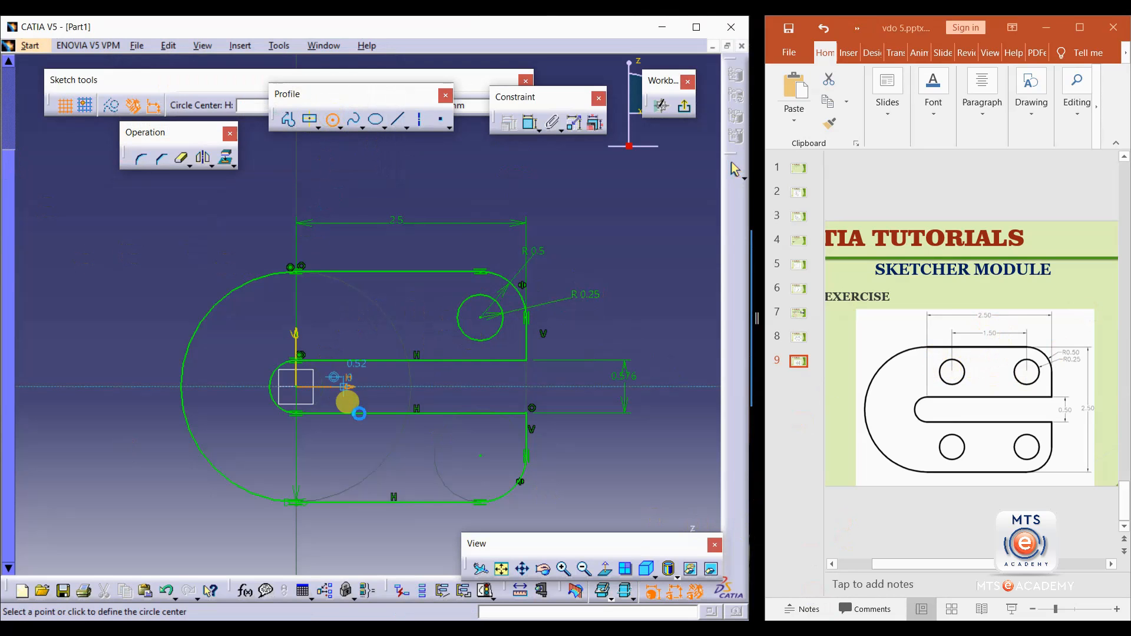
click(377, 118)
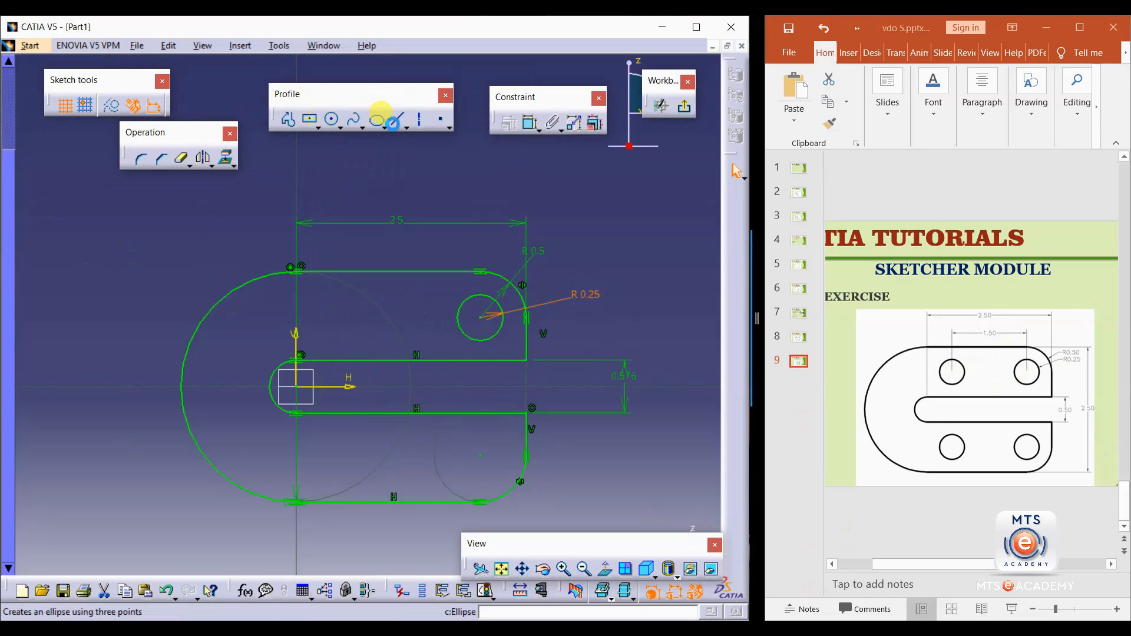
click(420, 120)
click(481, 317)
click(361, 317)
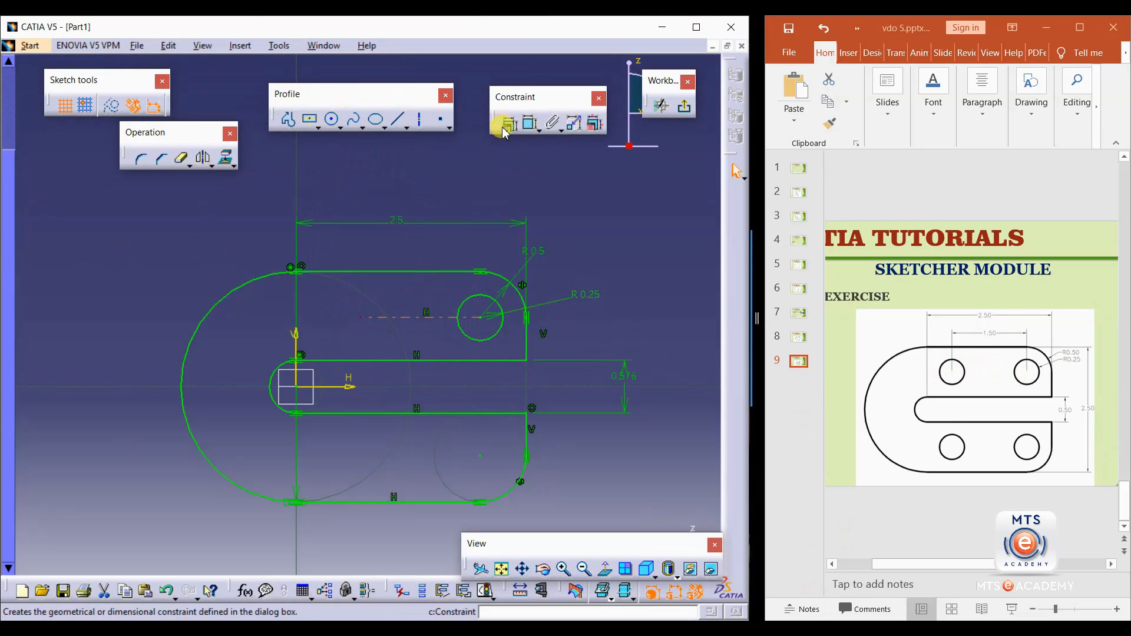
Dimension the axis line's length and set it to 1.5 mm.
click(530, 122)
click(417, 234)
double_click(414, 232)
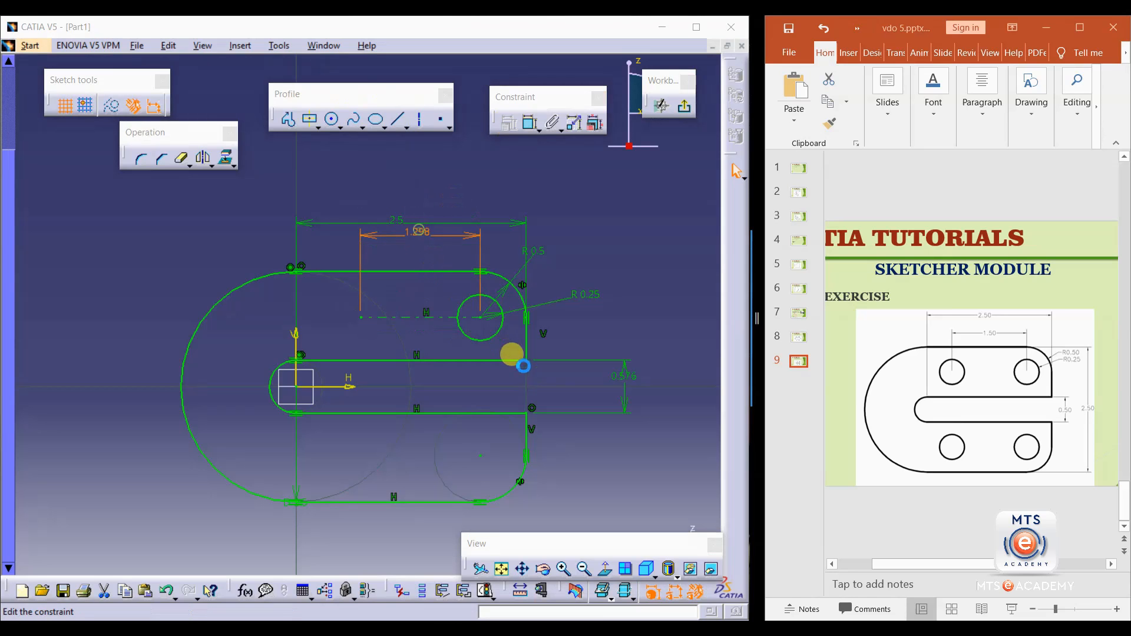
text(1.5mm)
key(Return)
Draw a second small circle of about 0.17 mm radius centered on the axis line's left end.
click(332, 120)
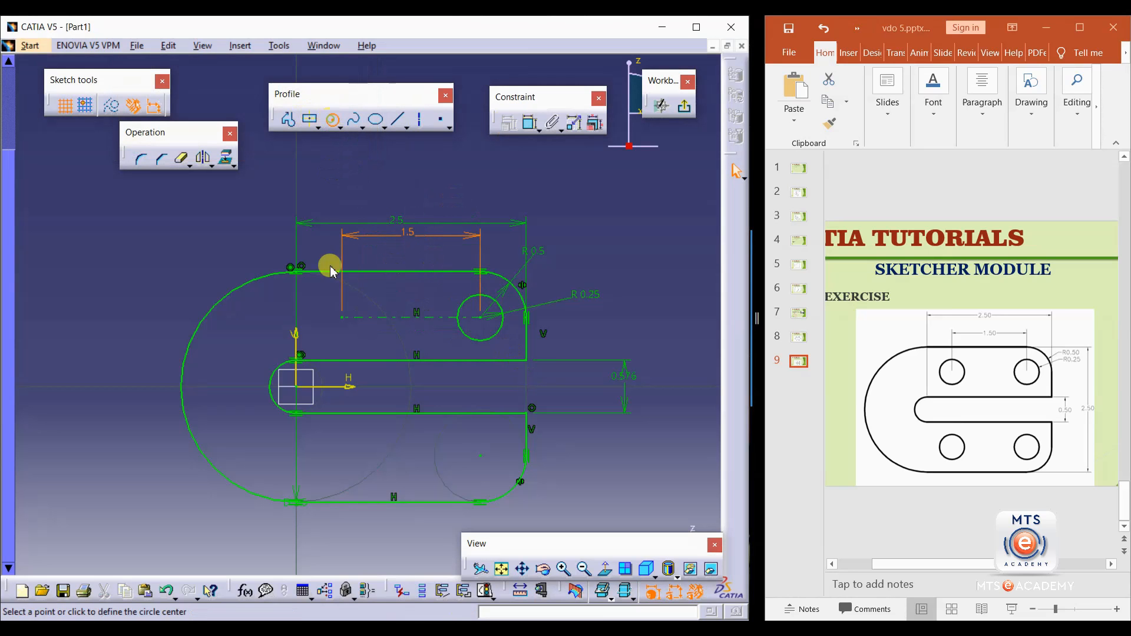
click(342, 317)
click(354, 311)
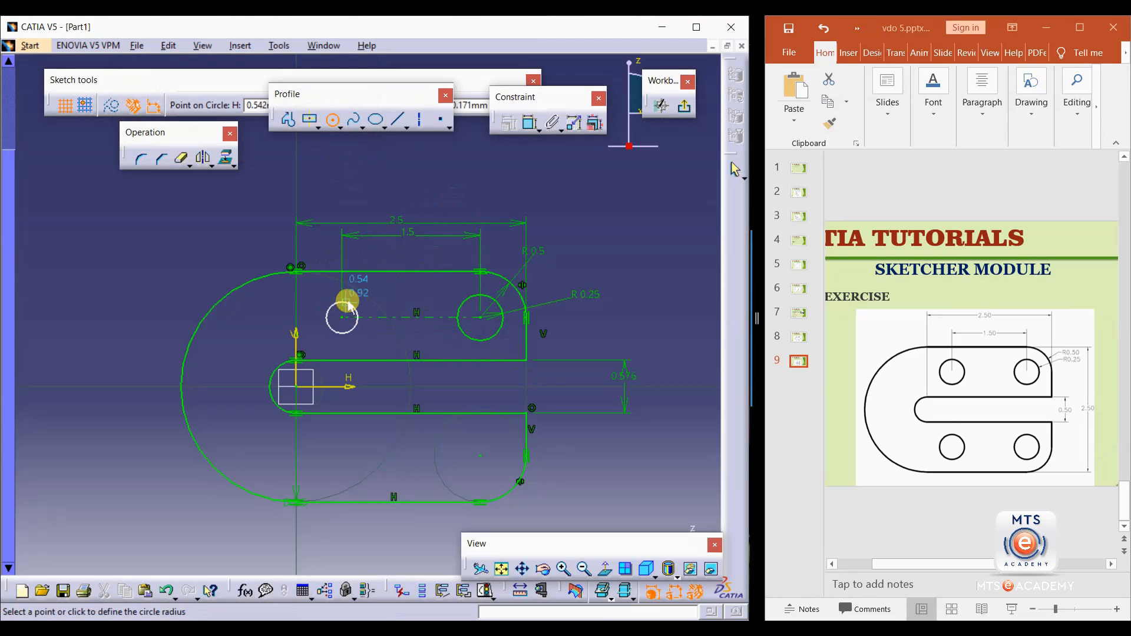
Dimension the second small circle's radius and set it to 0.25 mm.
click(530, 124)
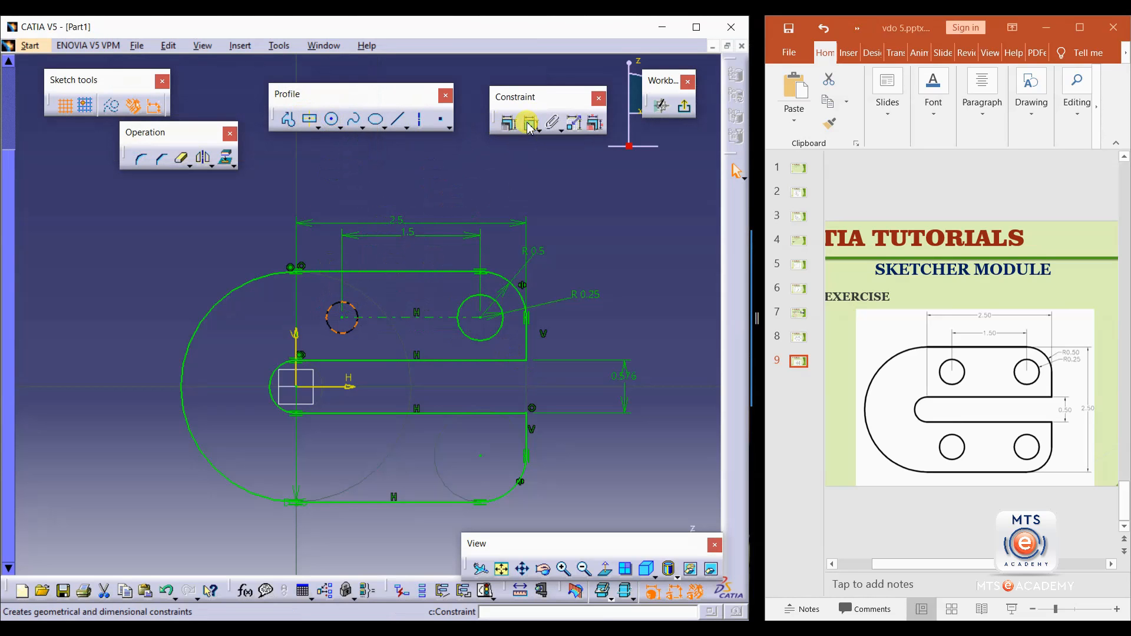
click(233, 245)
double_click(240, 254)
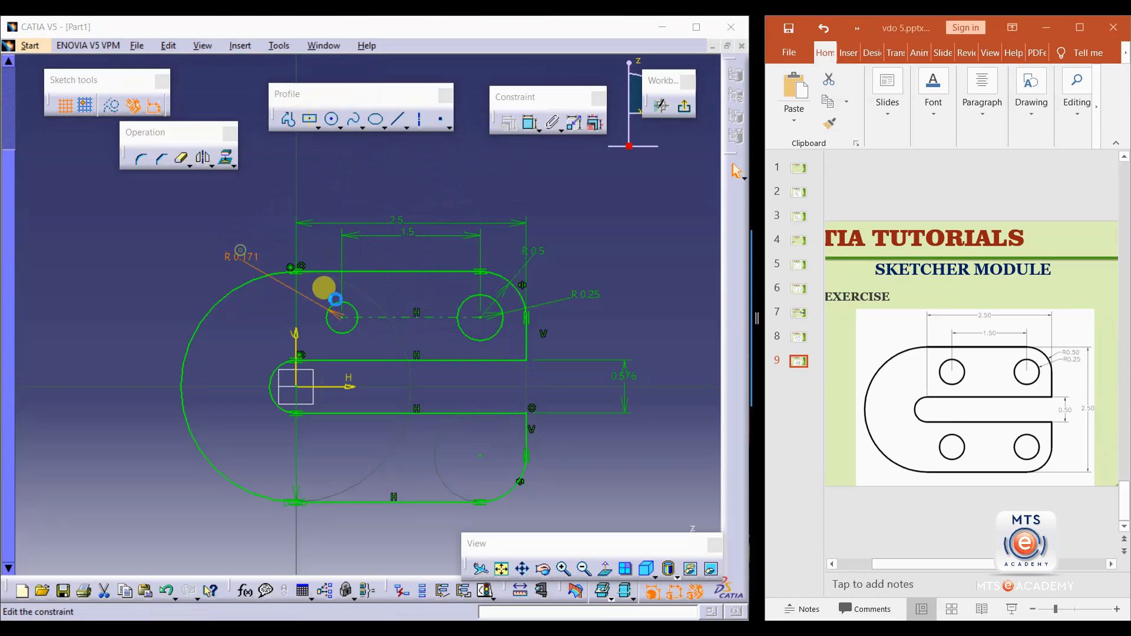
text(0.25mm)
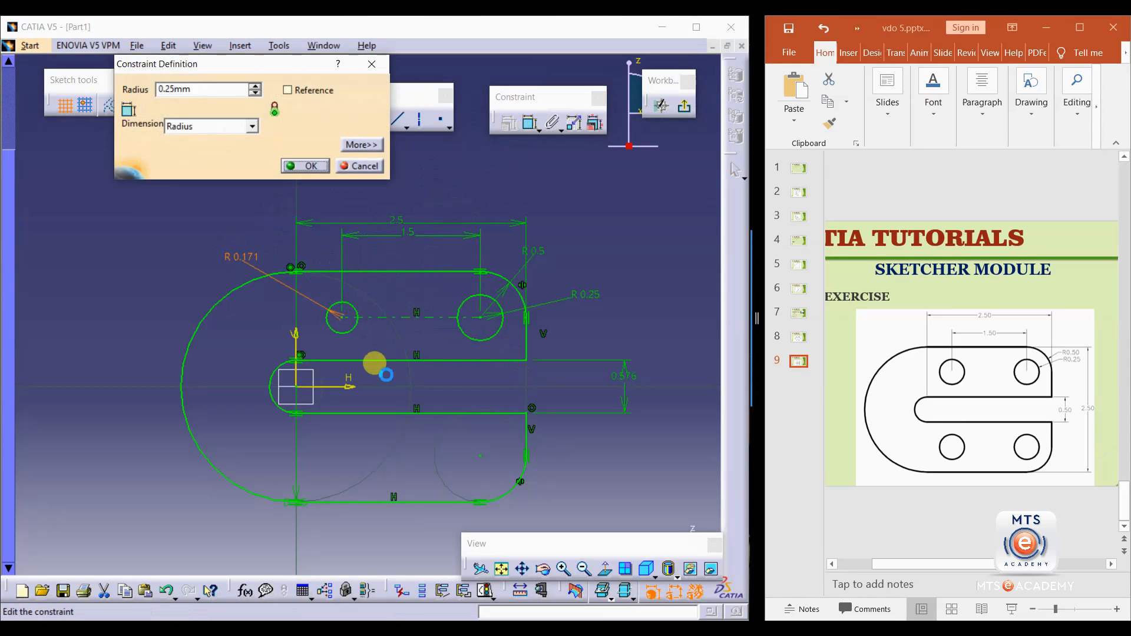
key(Return)
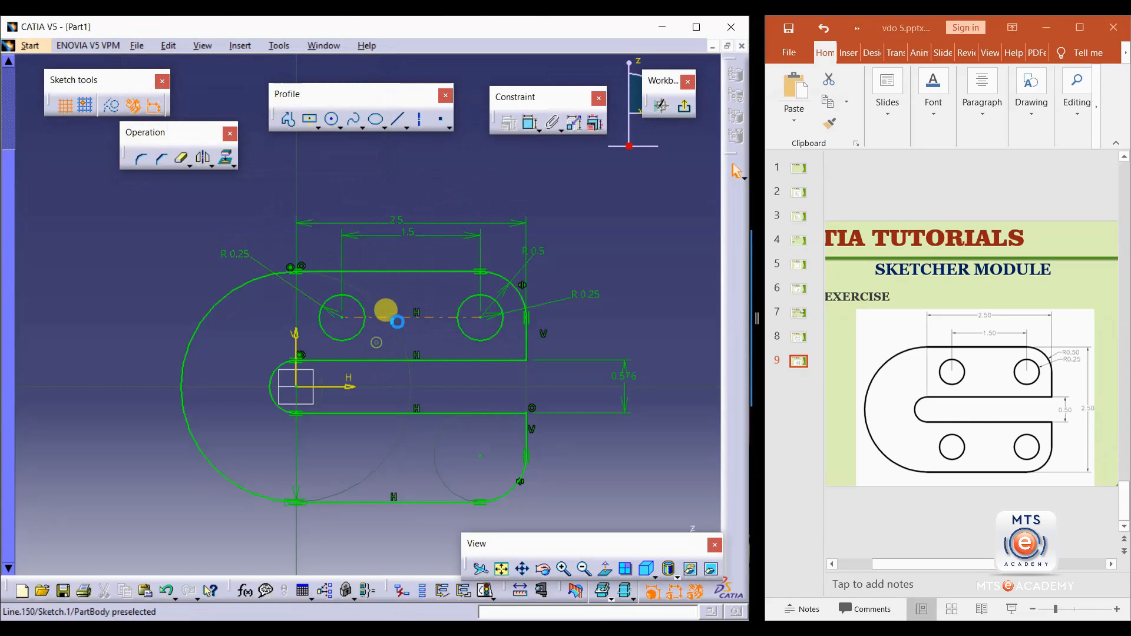
Delete the horizontal axis line and the second small circle.
click(425, 317)
key(Delete)
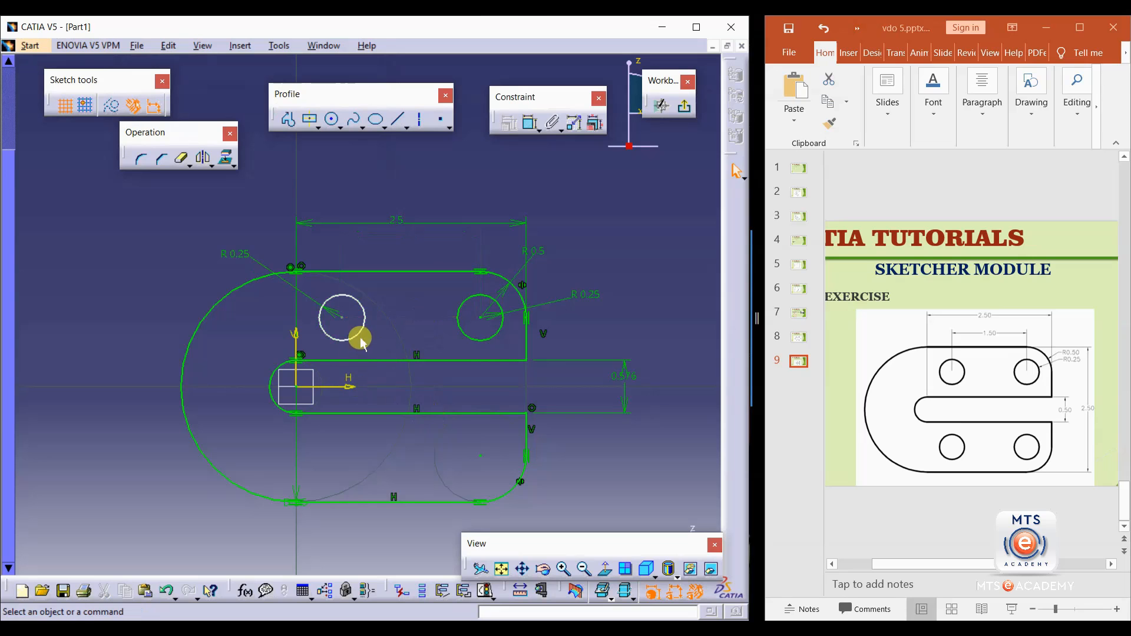
click(361, 329)
key(Delete)
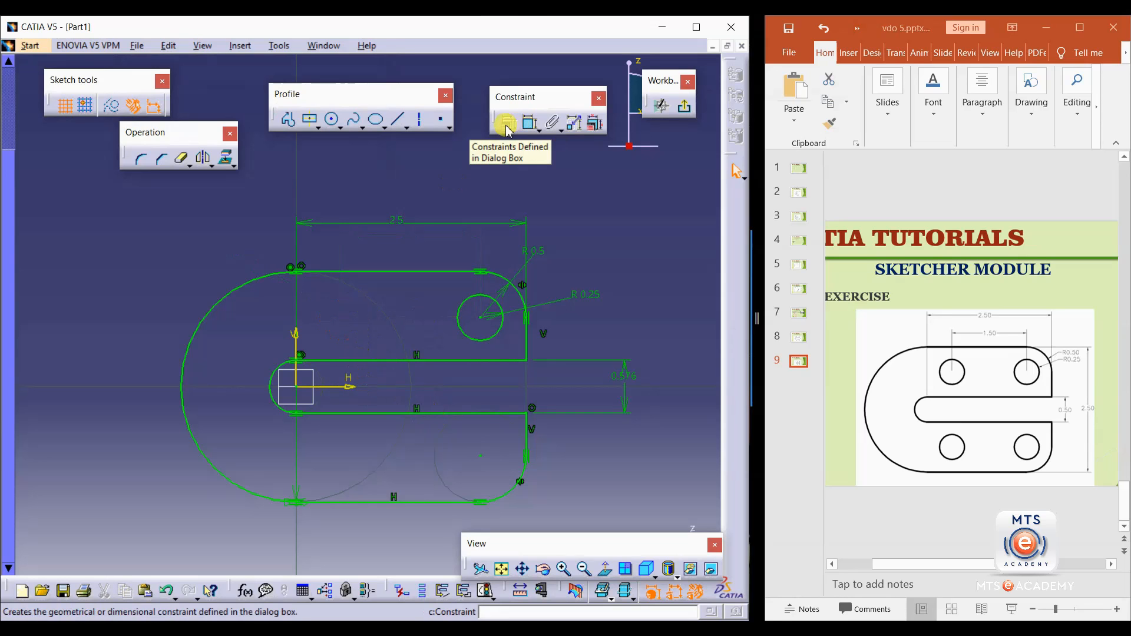
Draw a new small circle level with the right circle's center and set its radius to 0.25 mm.
click(331, 119)
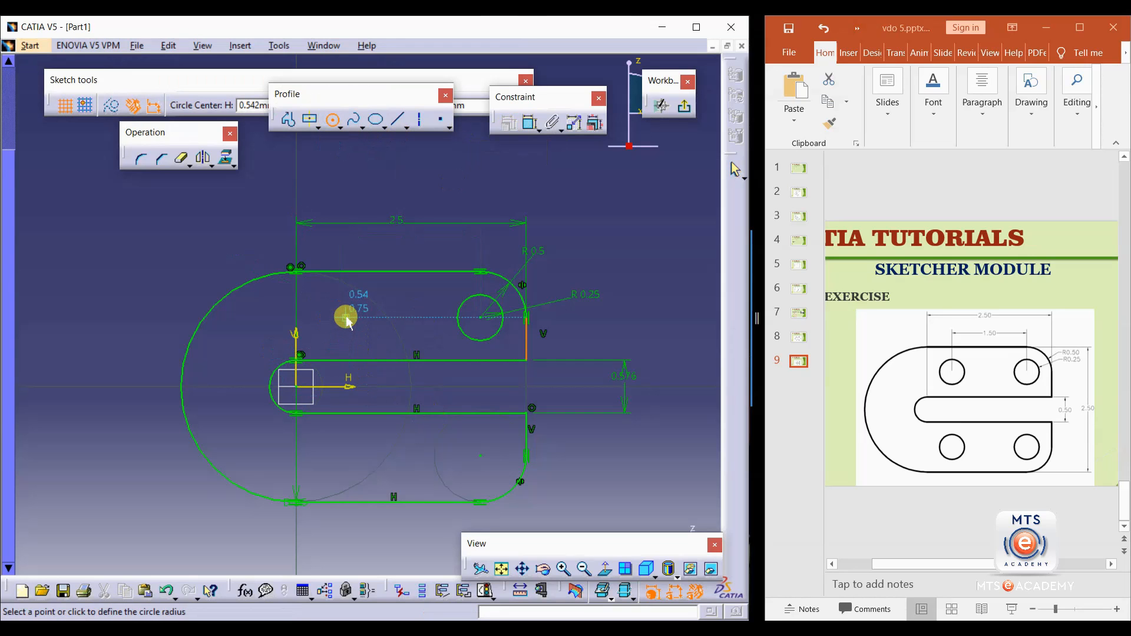
click(354, 302)
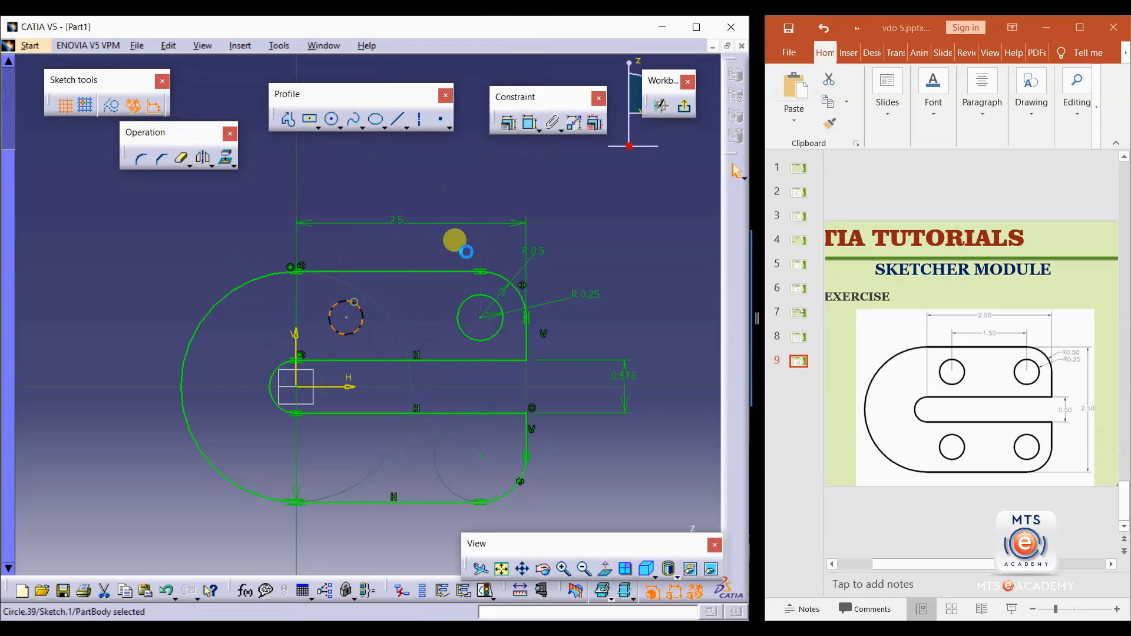
click(528, 124)
click(237, 246)
double_click(236, 246)
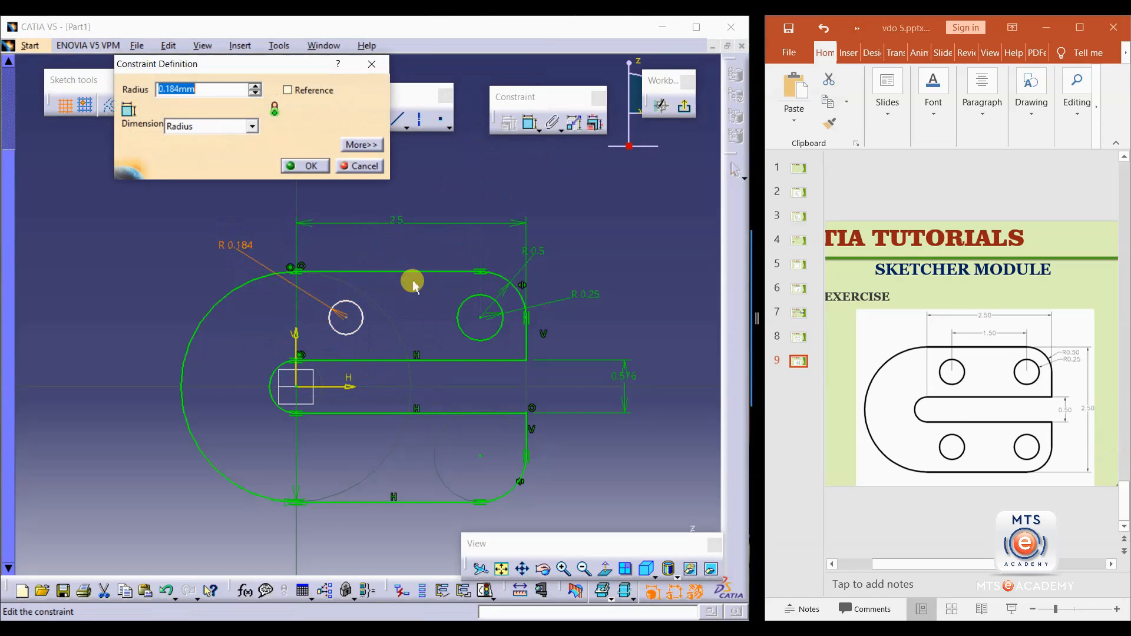
text(0.25)
key(Return)
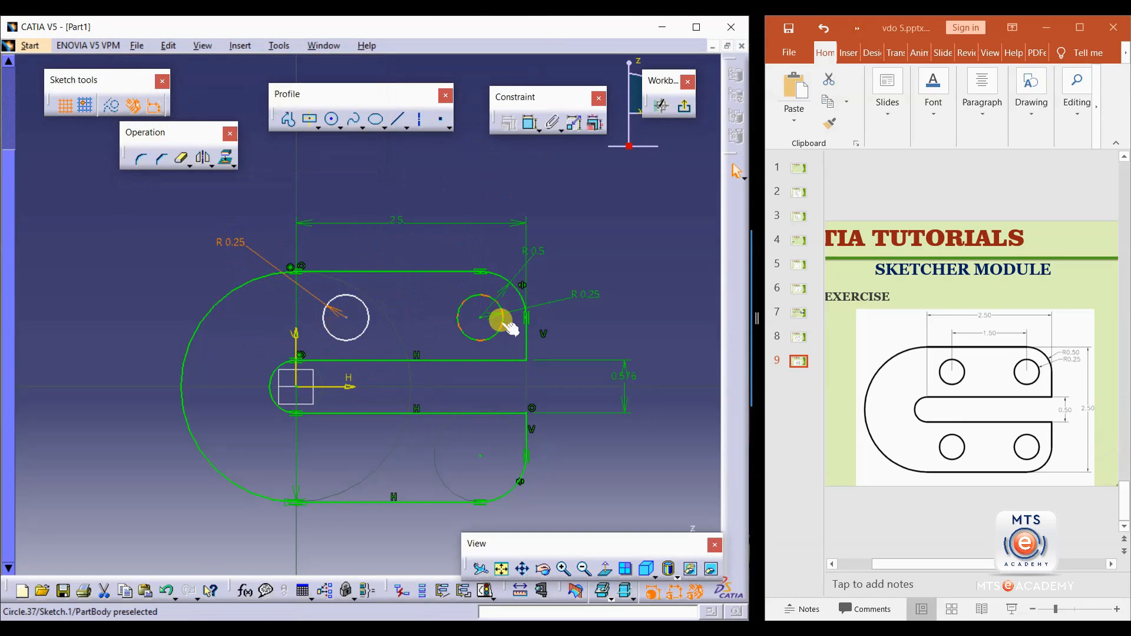
Dimension the distance between the two circle centers and set it to 1.5 mm.
click(531, 126)
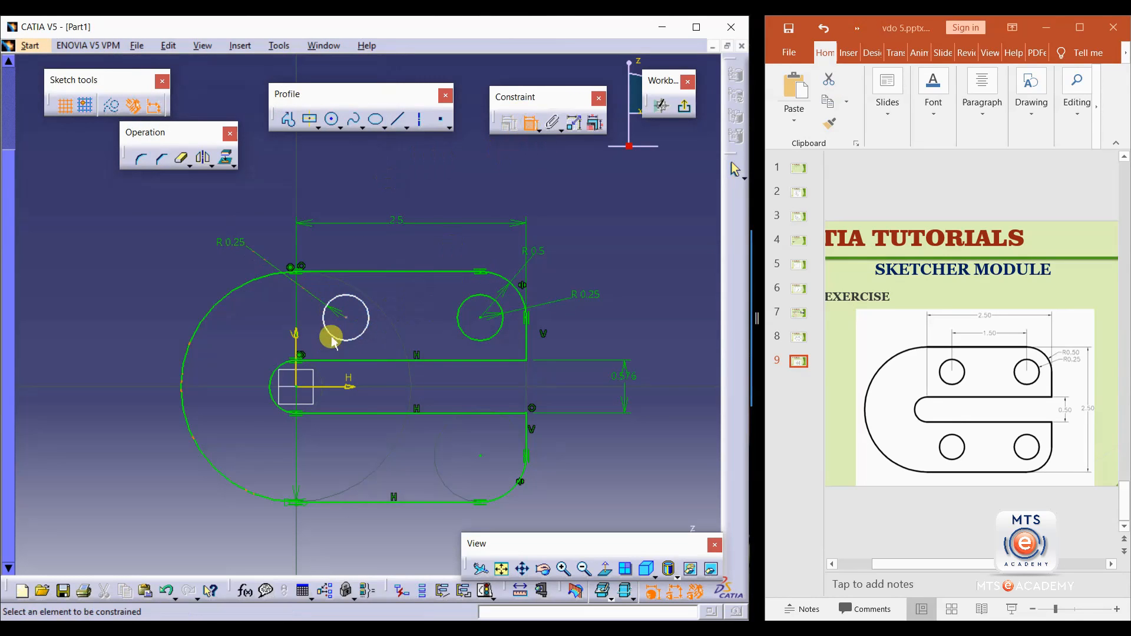
click(347, 316)
click(481, 317)
double_click(404, 239)
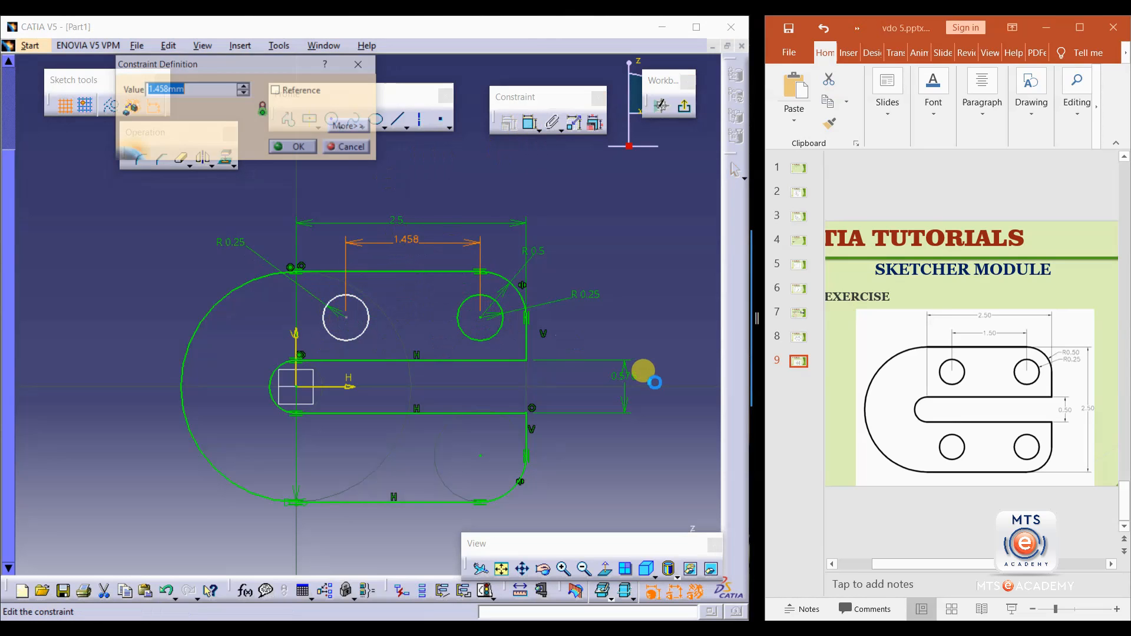
key(Return)
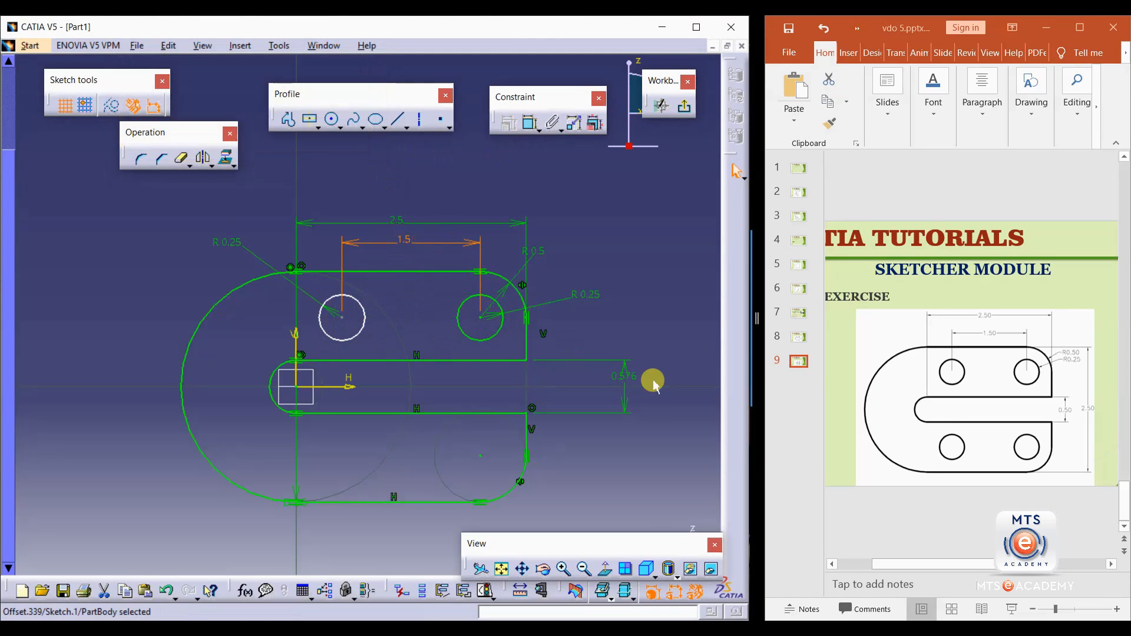
Try to constrain the left circle's center equidistant to the plate's top edge and the slot's top edge, then undo twice.
mouse_move(361, 321)
mouse_down()
mouse_move(353, 299)
mouse_move(349, 359)
mouse_move(351, 321)
mouse_up()
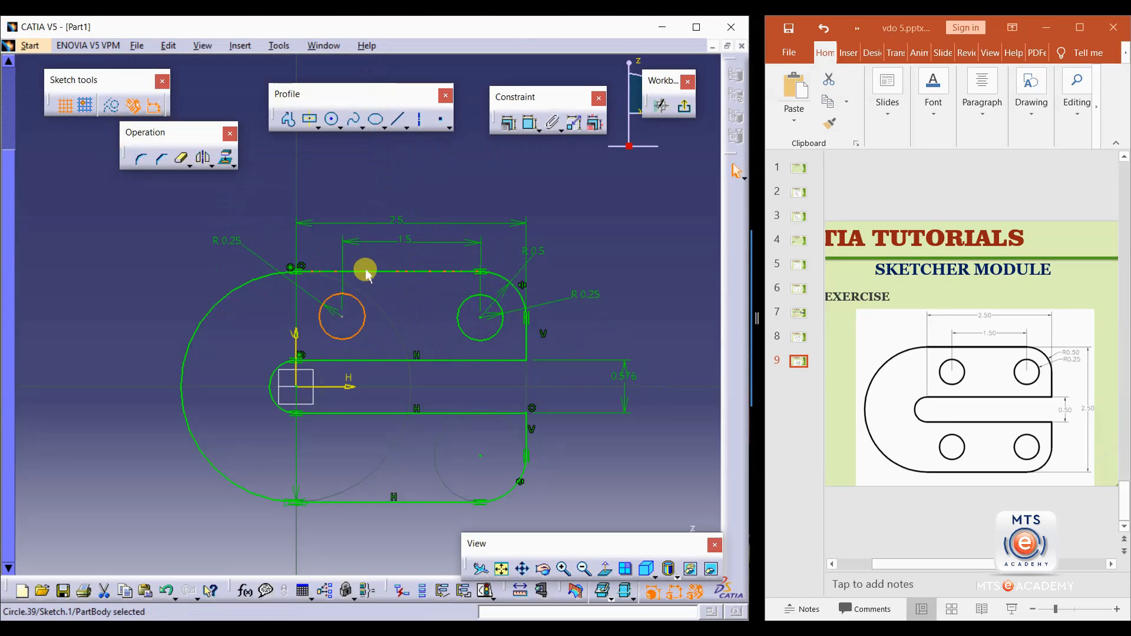
click(359, 360)
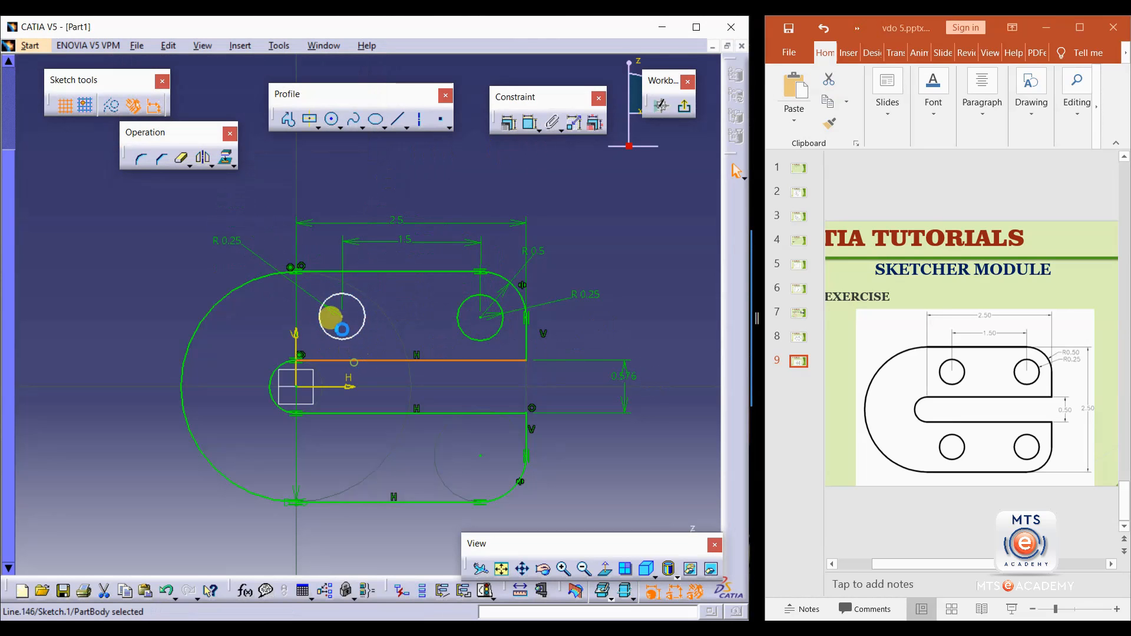
click(391, 272)
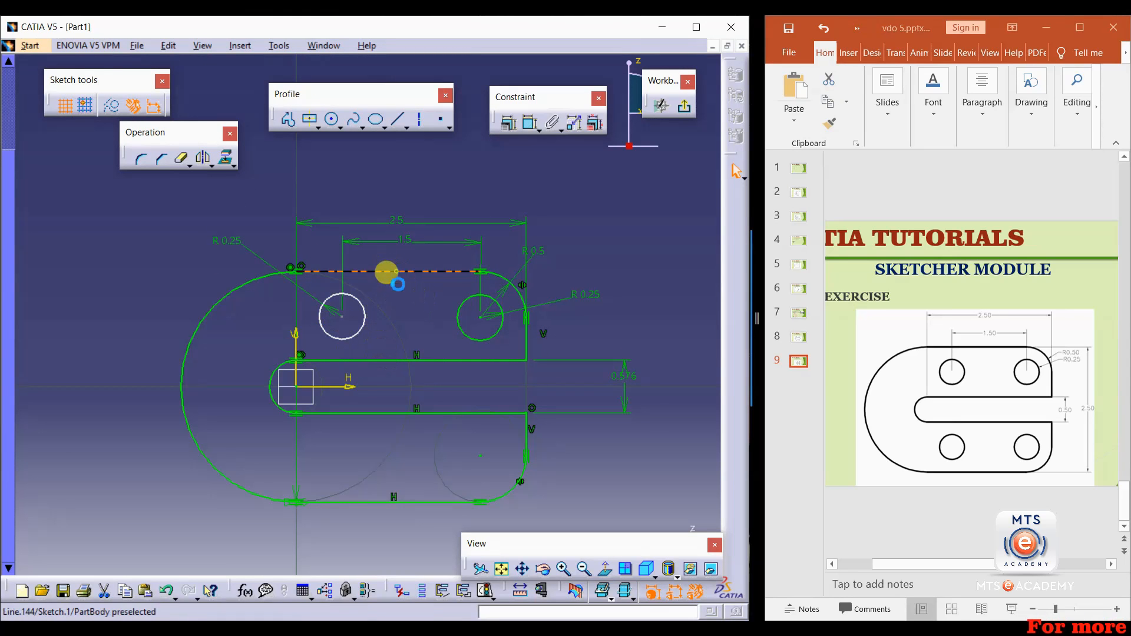
ctrl+click(377, 359)
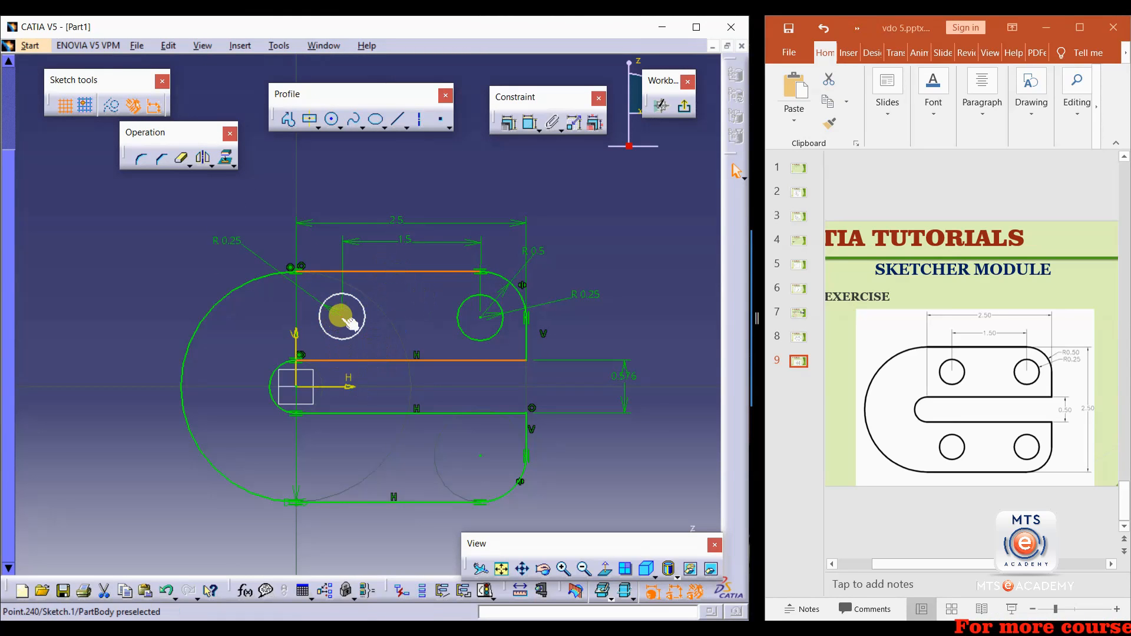
click(506, 123)
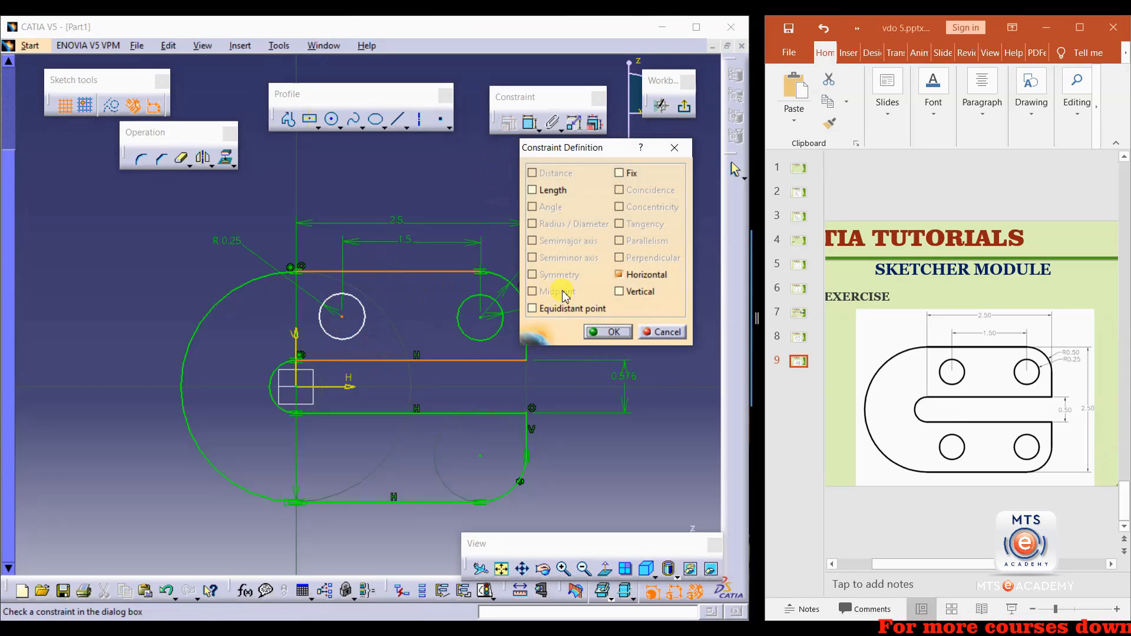
click(561, 310)
click(607, 332)
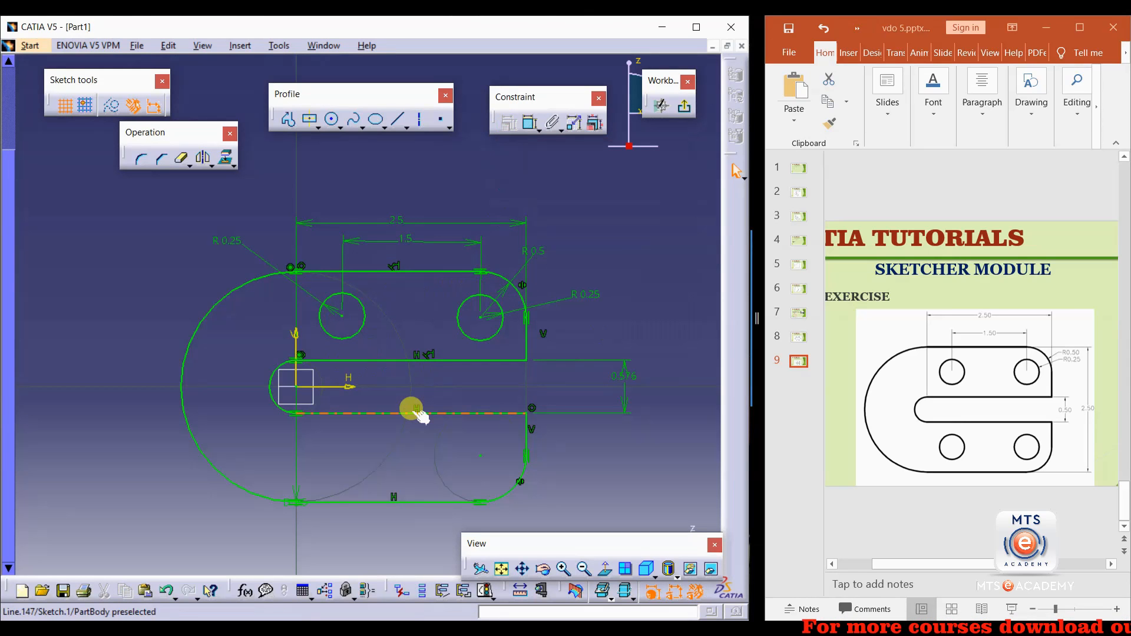
key(ctrl+z)
key(ctrl+z)
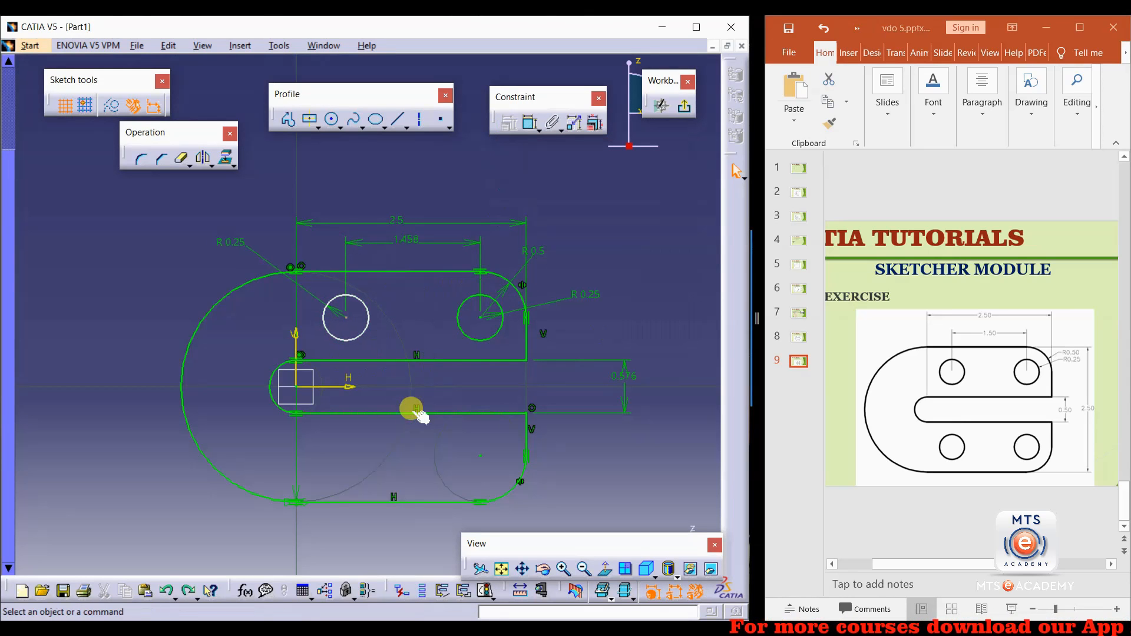
Set the distance between the two circle centers to 1.5 mm again.
double_click(402, 247)
text(1.5)
key(Return)
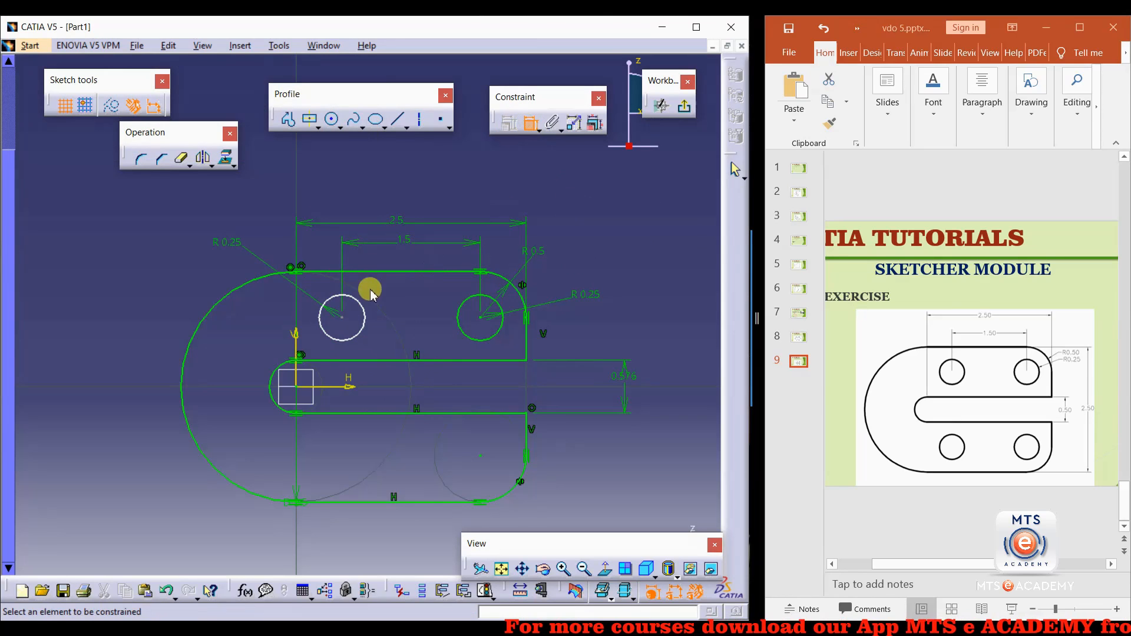
Try dimensioning the left circle's center 0.5 mm from the slot's top edge, then delete that dimension.
click(342, 317)
click(348, 362)
click(153, 331)
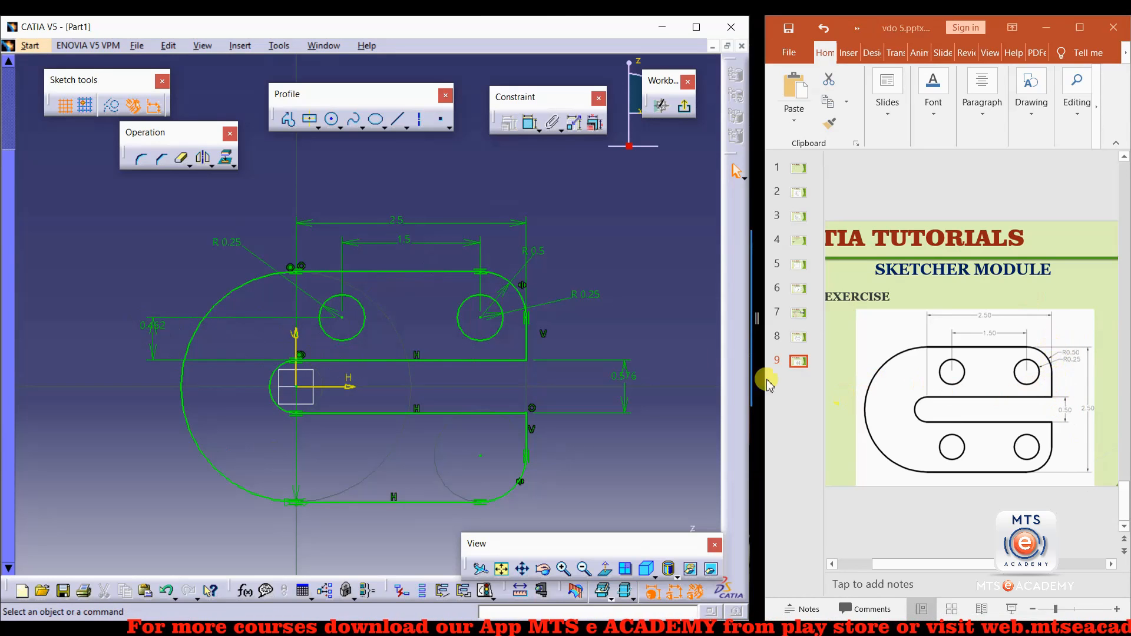
double_click(155, 326)
text(0.5mm)
key(Return)
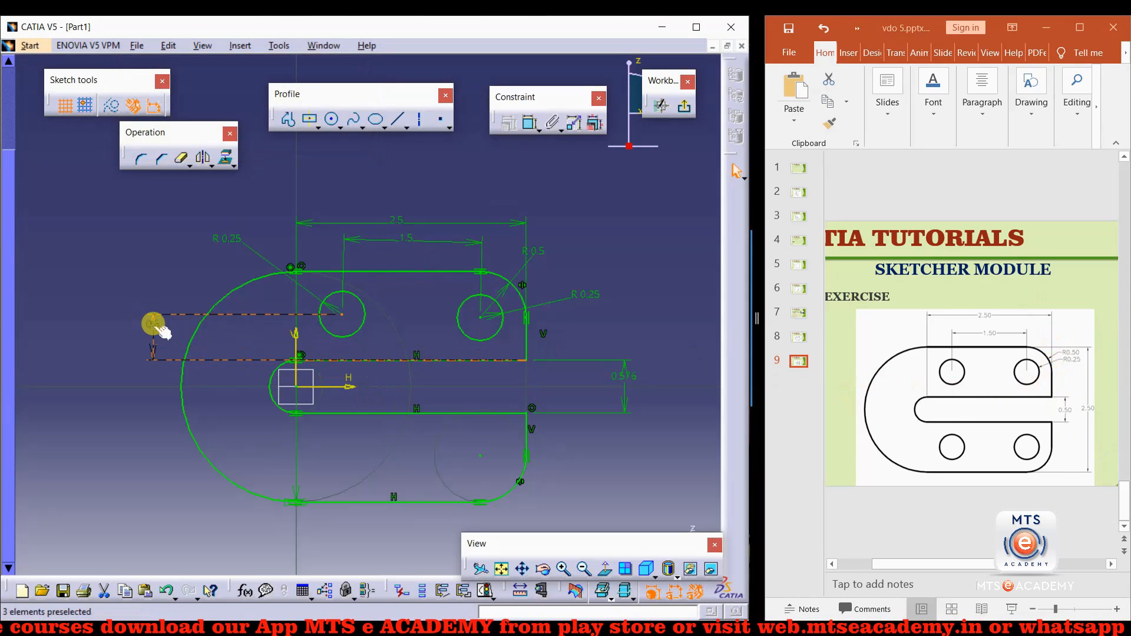
key(Delete)
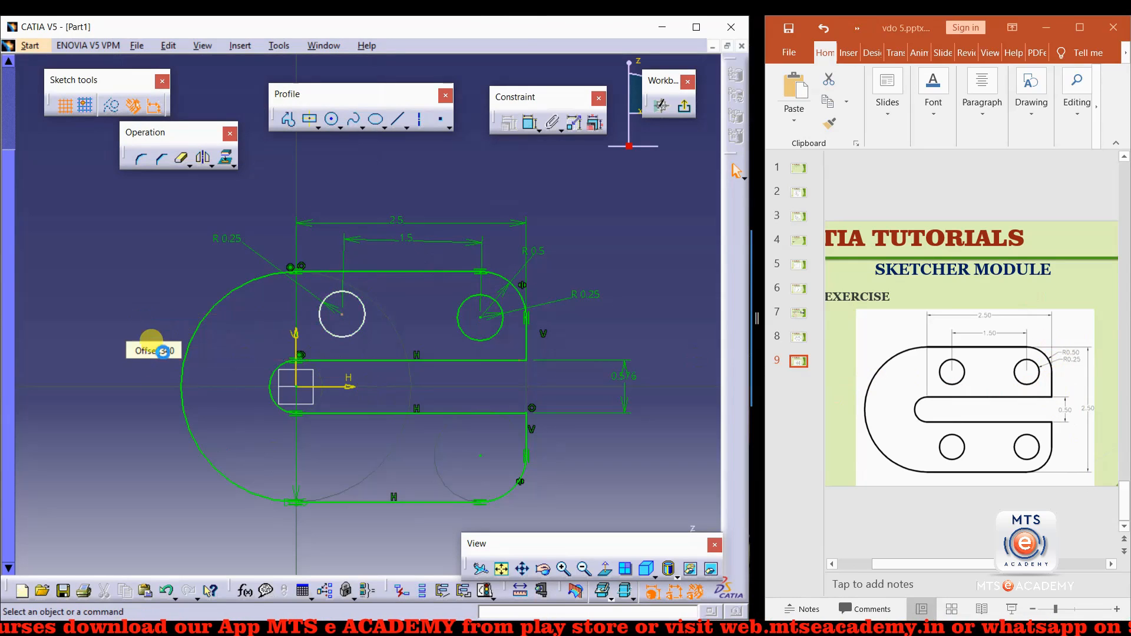
Constrain the left circle's center as an equidistant point between the plate's top edge and the slot's top edge.
click(381, 272)
ctrl+click(366, 360)
ctrl+click(342, 314)
click(505, 125)
click(533, 308)
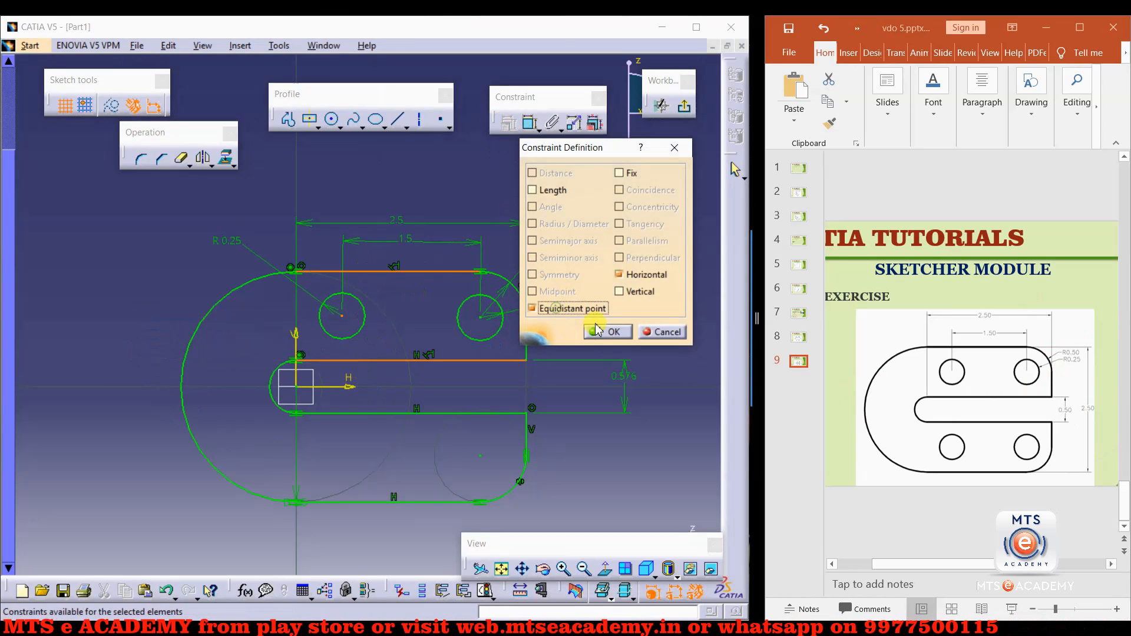
click(610, 333)
Mirror both upper circles about the horizontal axis to create the two lower holes.
click(477, 340)
ctrl+click(352, 336)
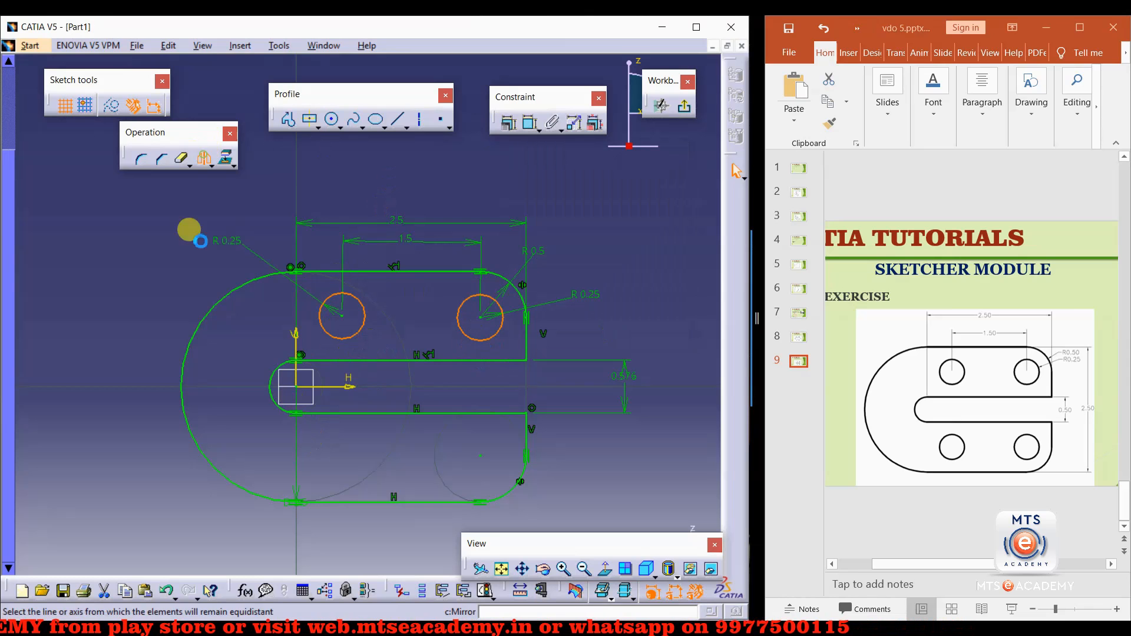
click(344, 387)
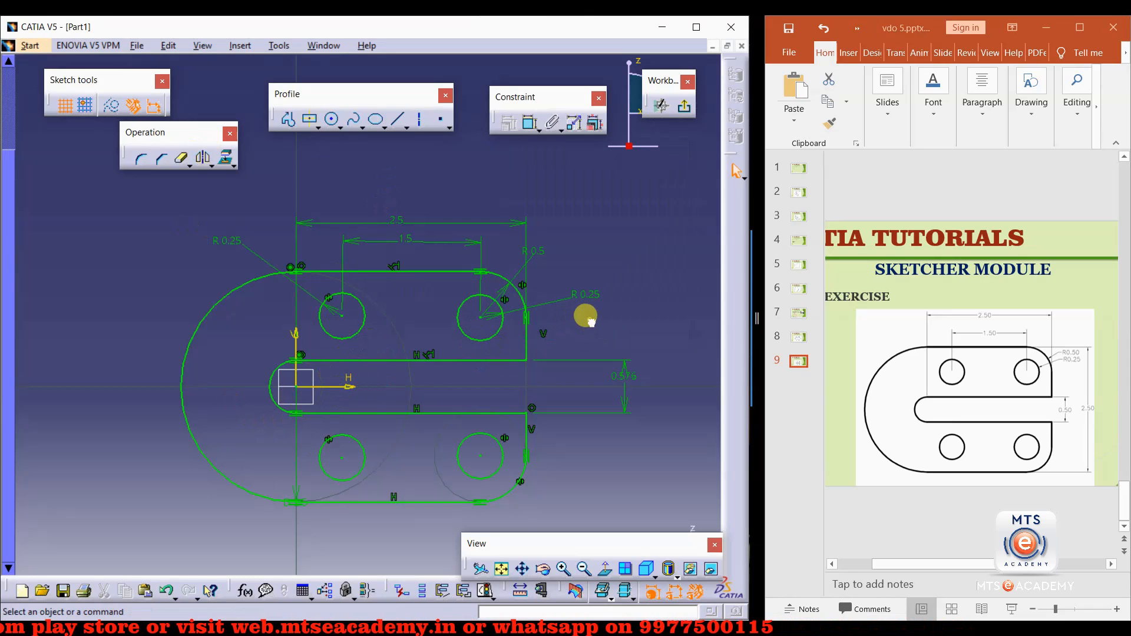
middle_drag(592, 321, 581, 352)
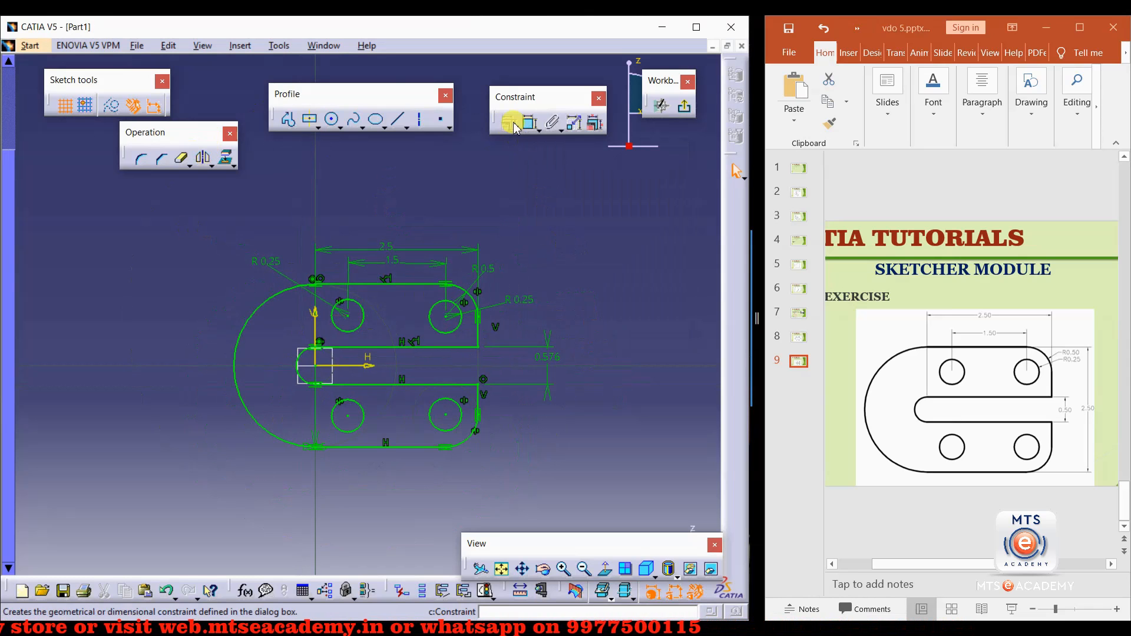